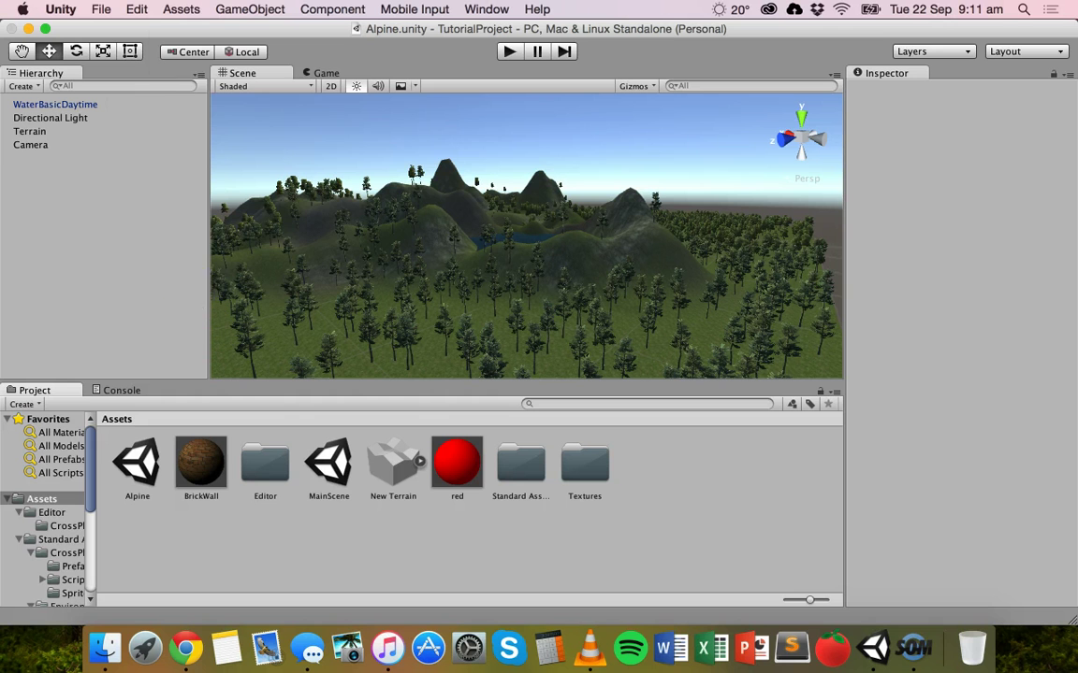
left_click(187, 9)
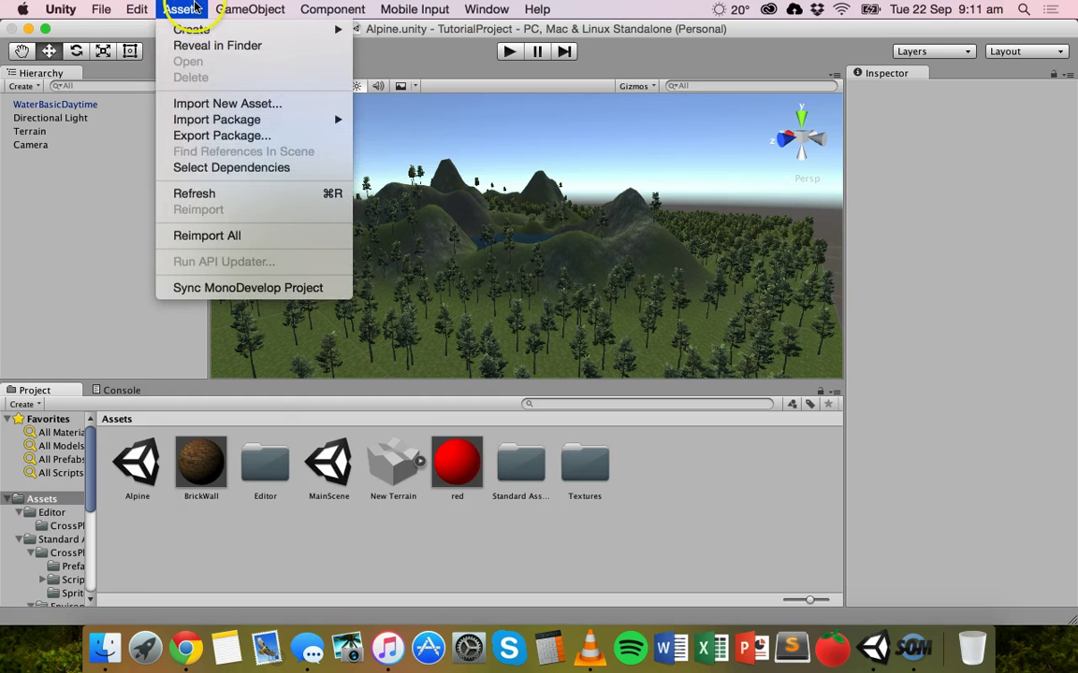
mouse_move(201, 119)
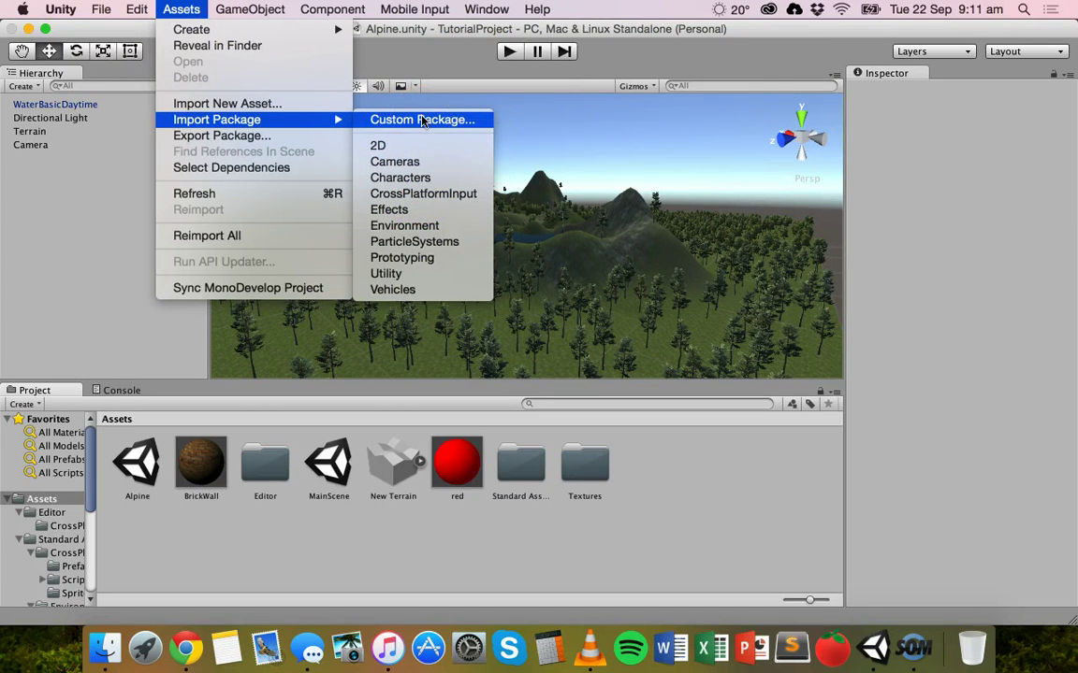
left_click(204, 478)
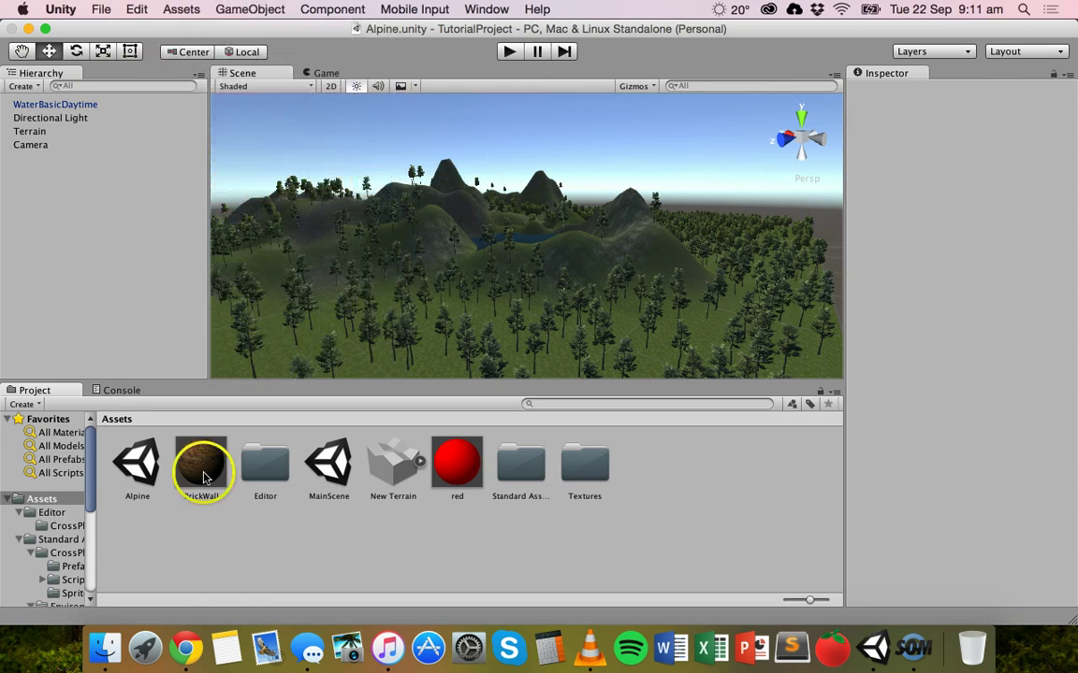
Switch to Chrome and look over the Standard Assets page of the Unity Asset Store.
left_click(186, 645)
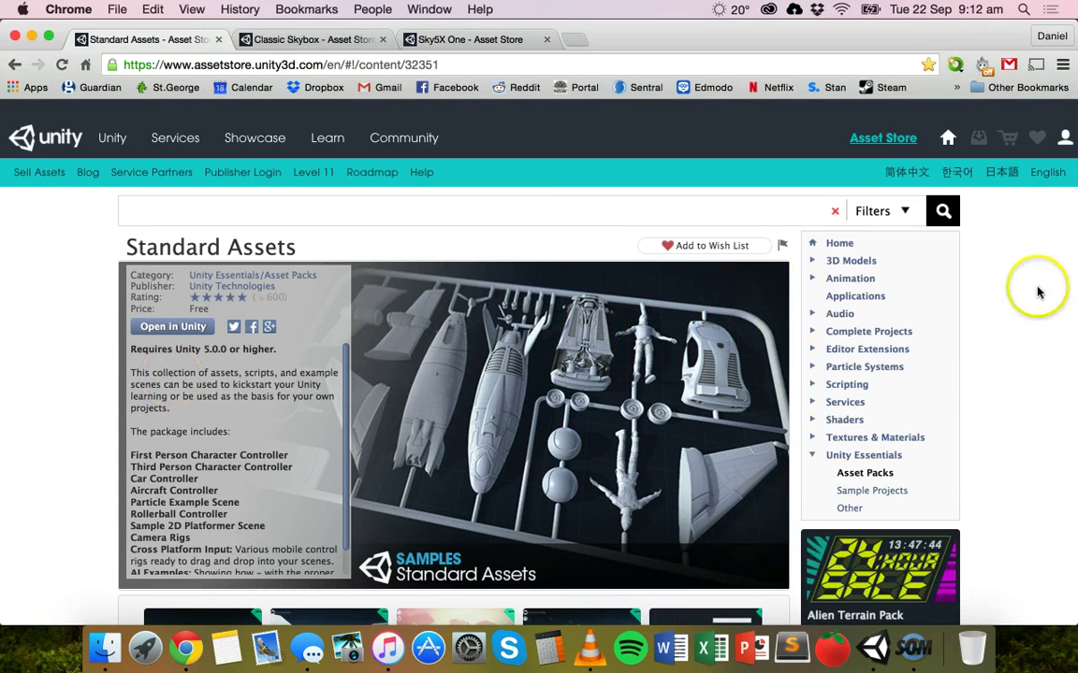
scroll(1034, 288, "down", 1)
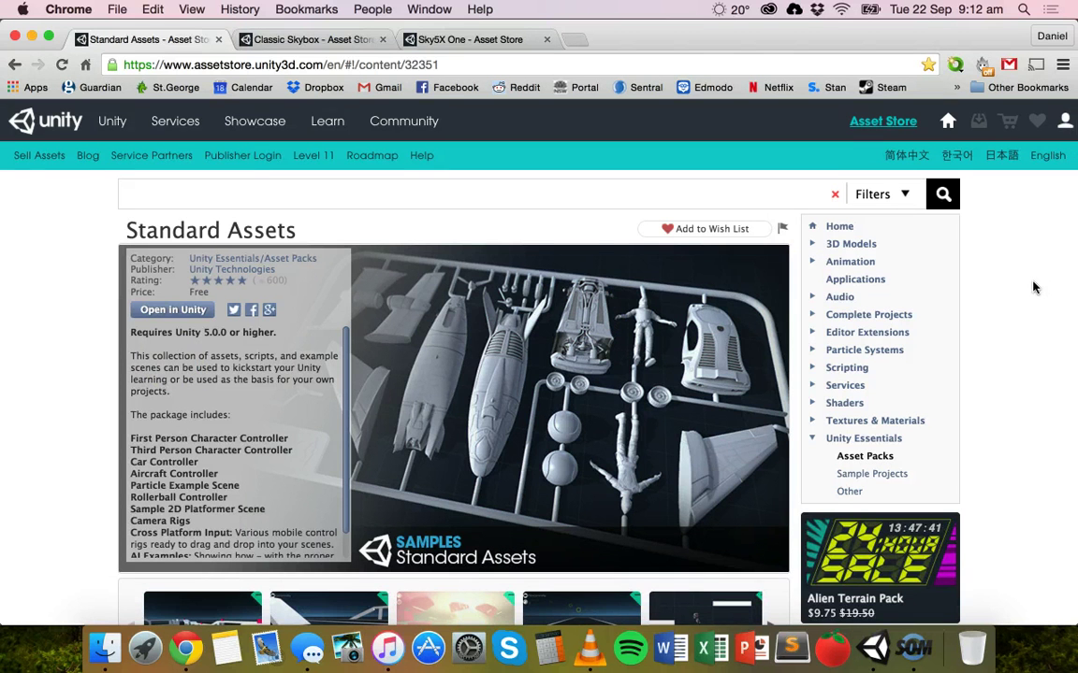
scroll(1034, 288, "down", 6)
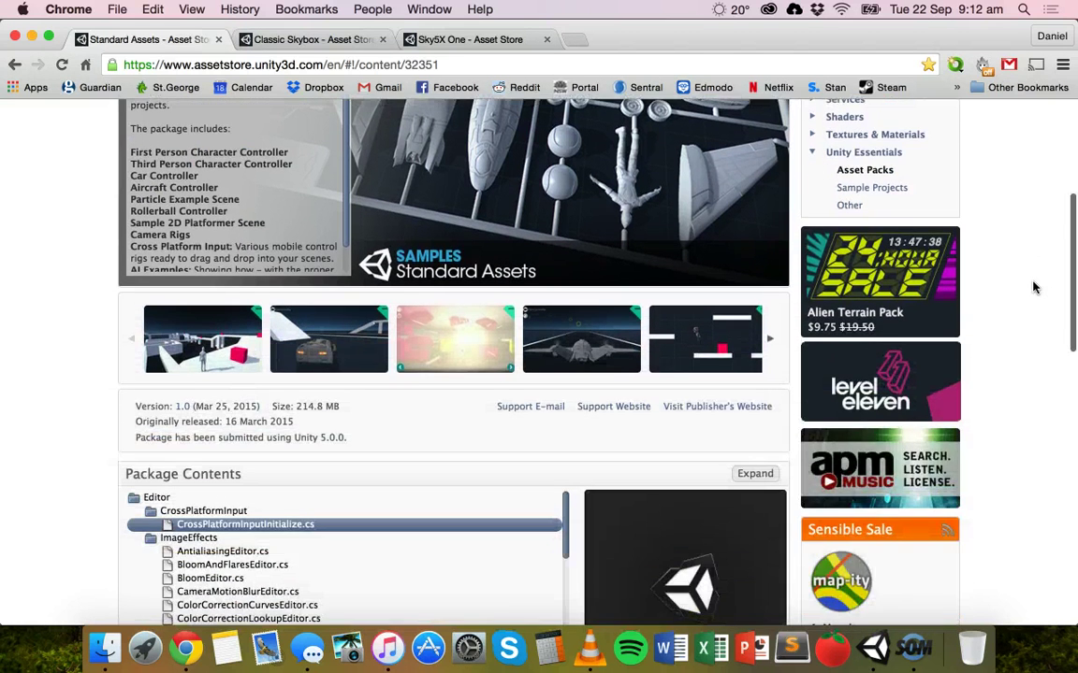
scroll(1034, 288, "down", 4)
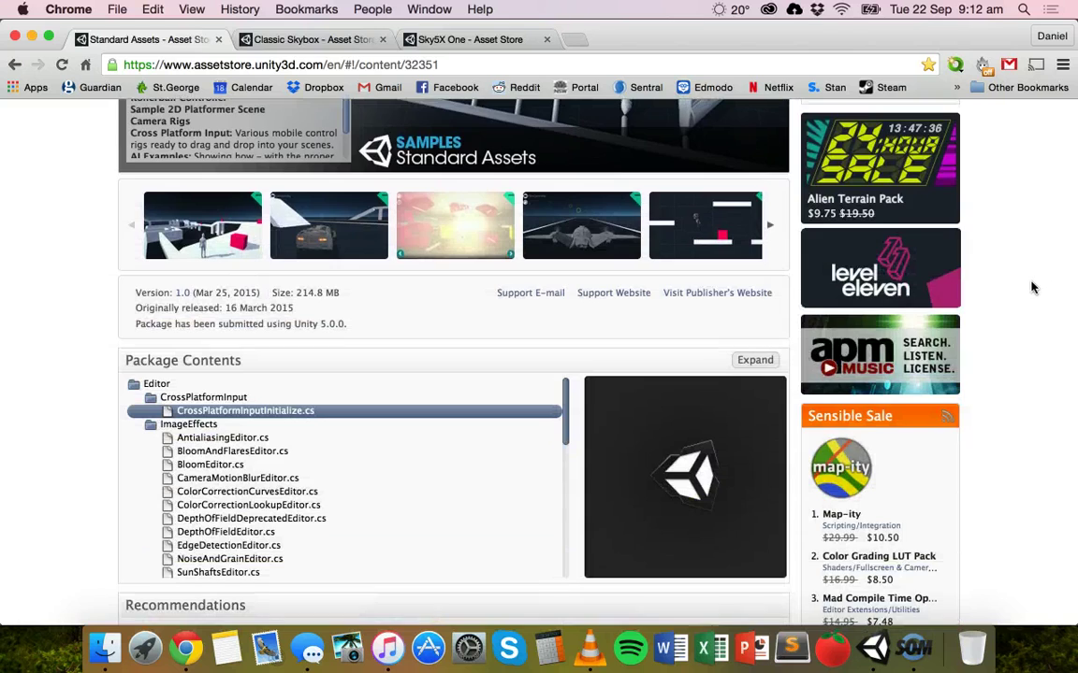
left_click(1006, 266)
scroll(1006, 266, "down", 1)
scroll(1006, 266, "up", 10)
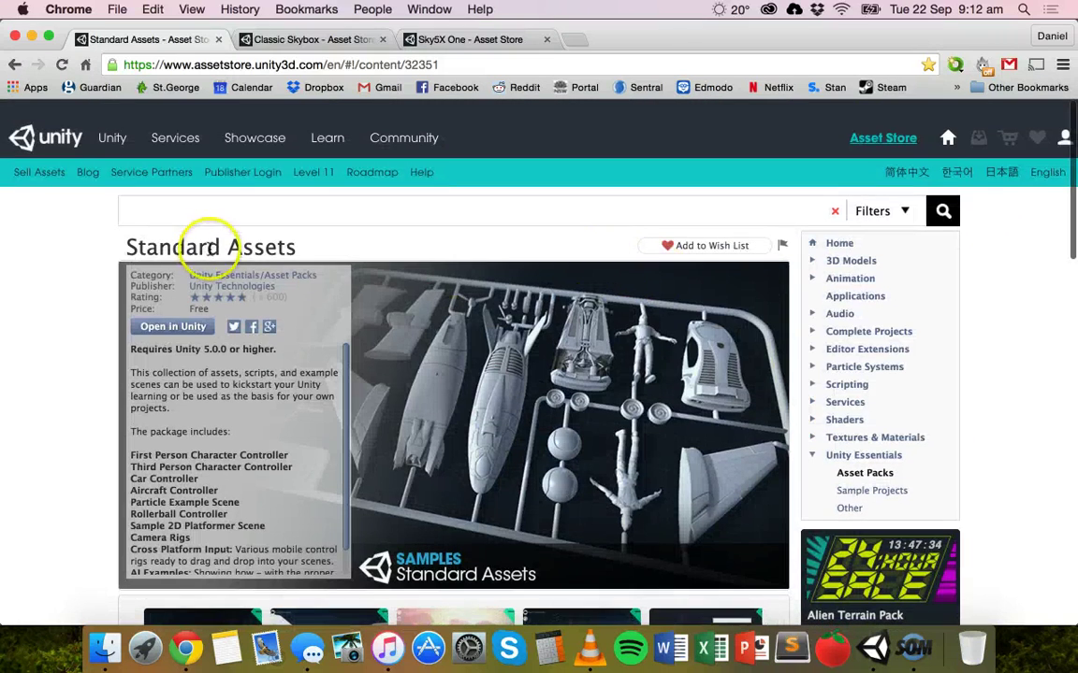
Examine the Standard Assets description and its package contents list, including the editor scripts, sample scenes and materials.
scroll(88, 266, "down", 5)
scroll(88, 266, "down", 3)
left_click(87, 268)
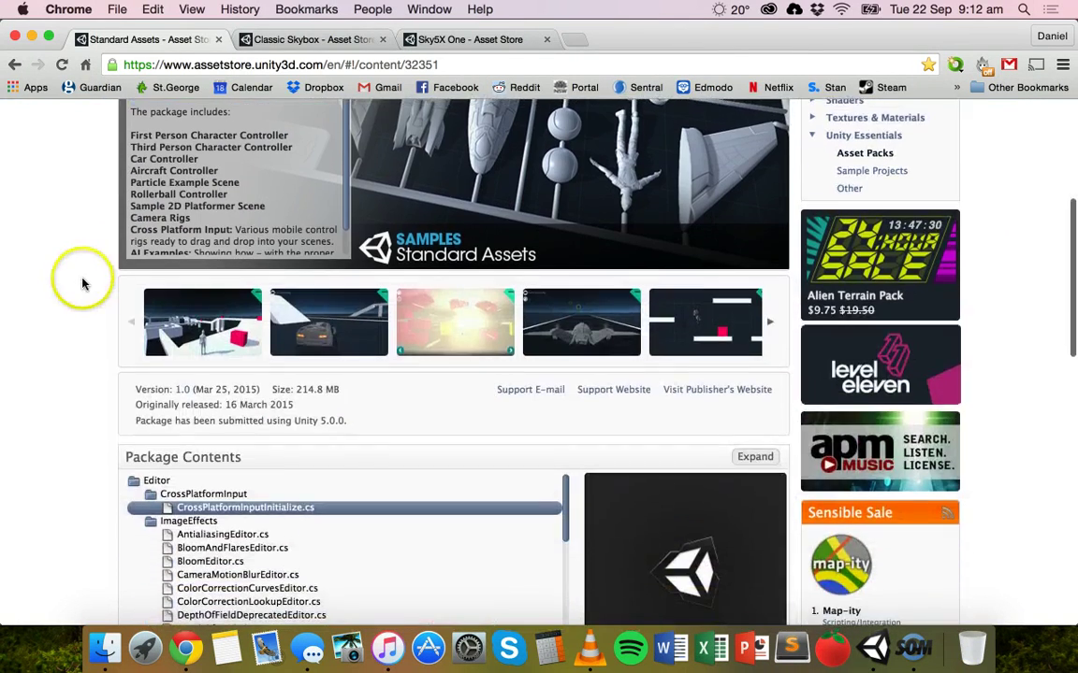
left_click(209, 199)
scroll(209, 120, "down", 4)
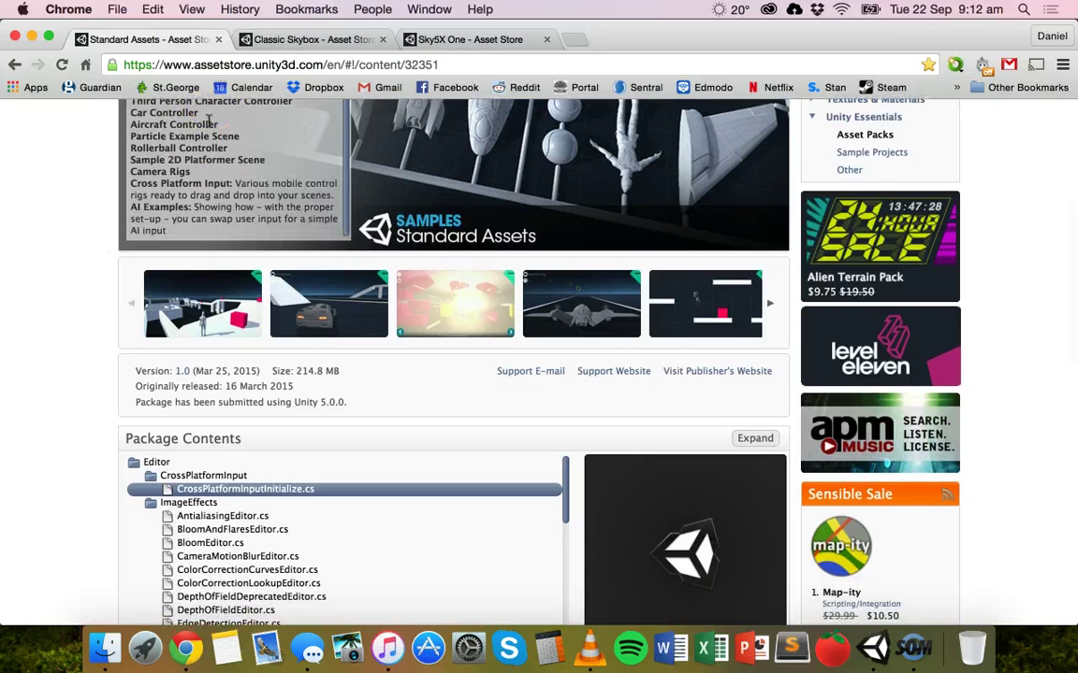
scroll(106, 264, "down", 3)
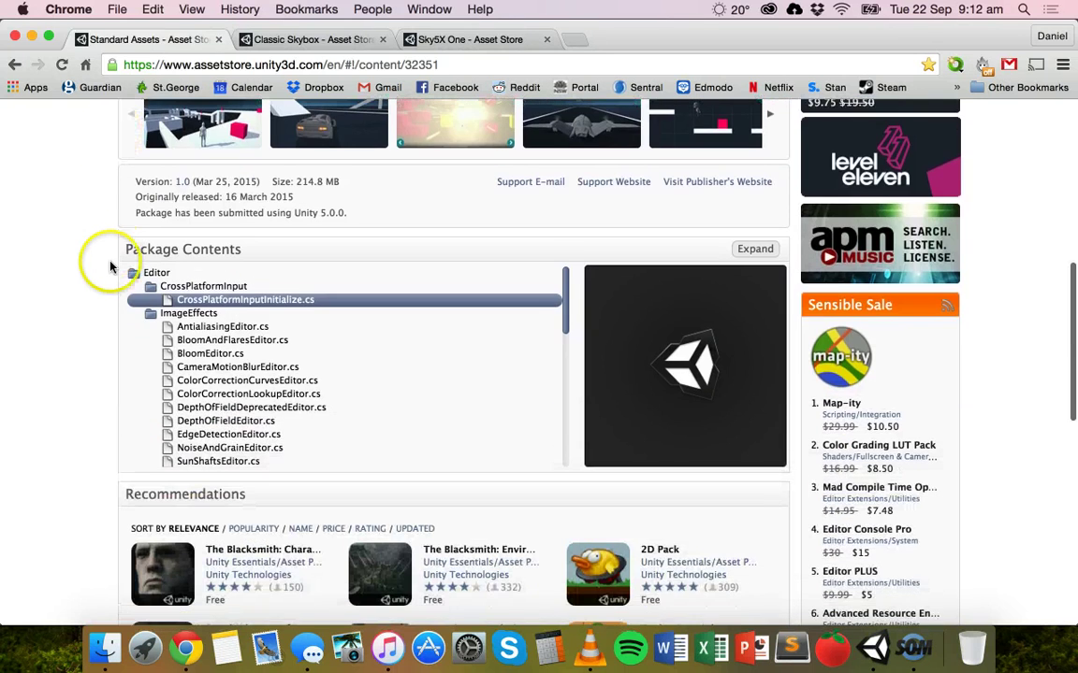
scroll(266, 378, "down", 10)
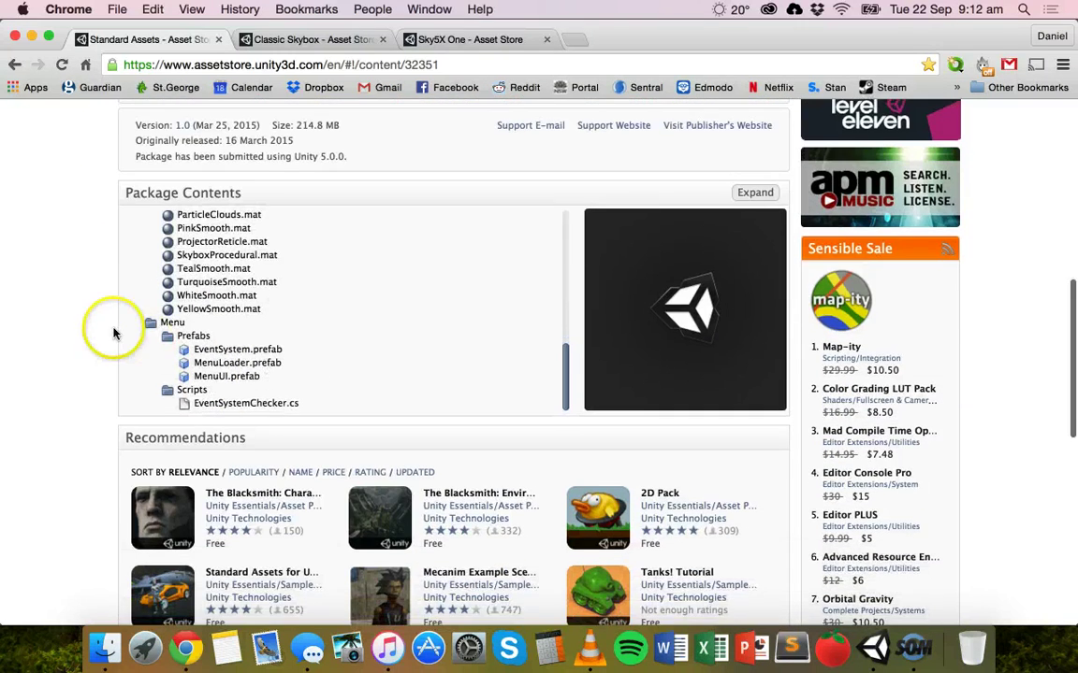
scroll(207, 335, "up", 10)
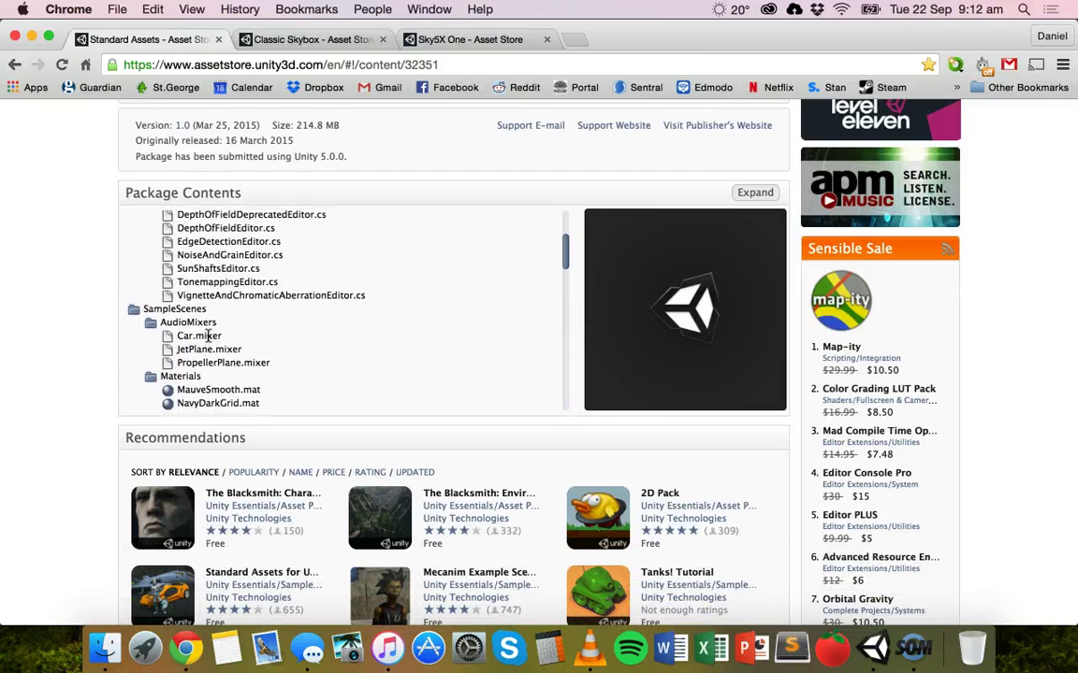
scroll(208, 334, "up", 10)
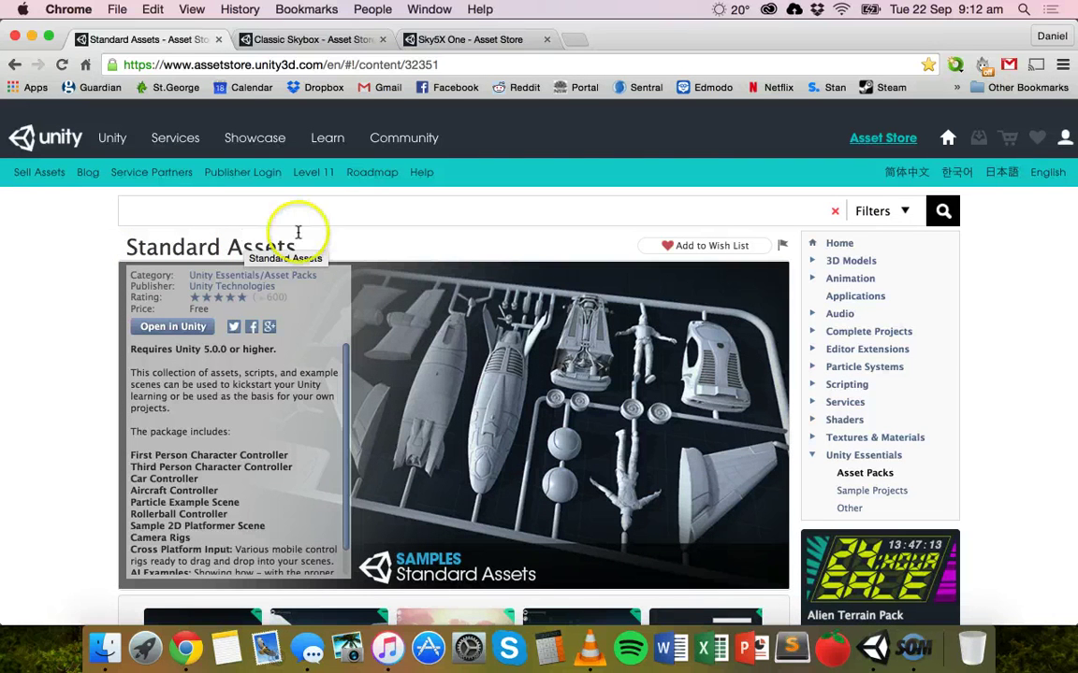
View the Classic Skybox page of the Asset Store, including its description and package details.
left_click(295, 40)
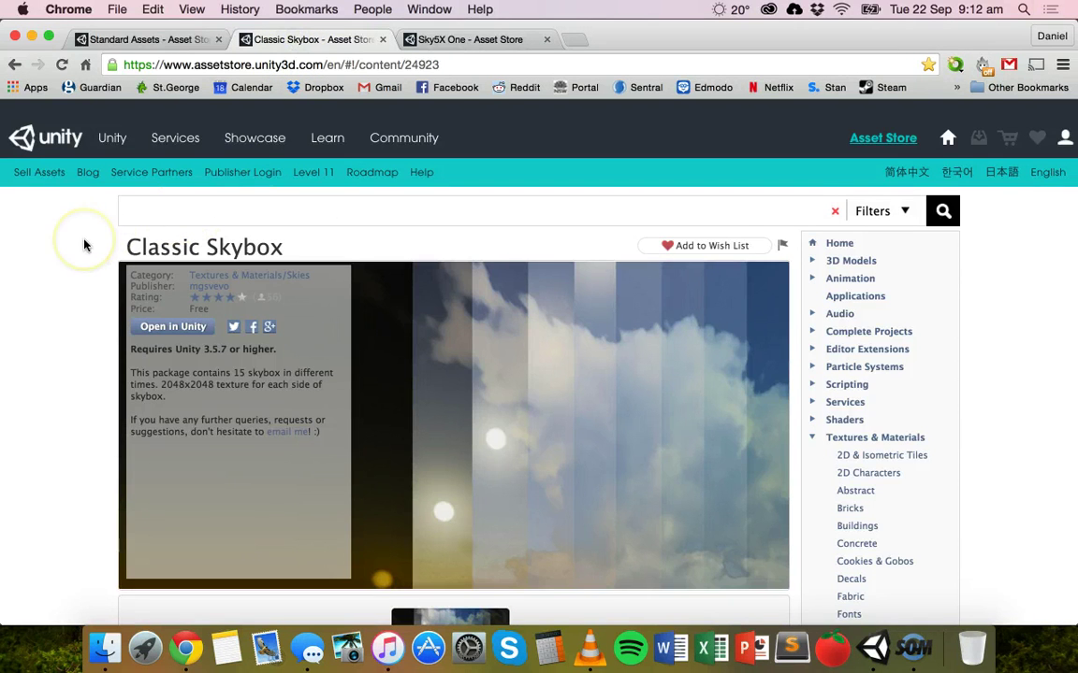
scroll(84, 245, "down", 1)
scroll(85, 245, "down", 10)
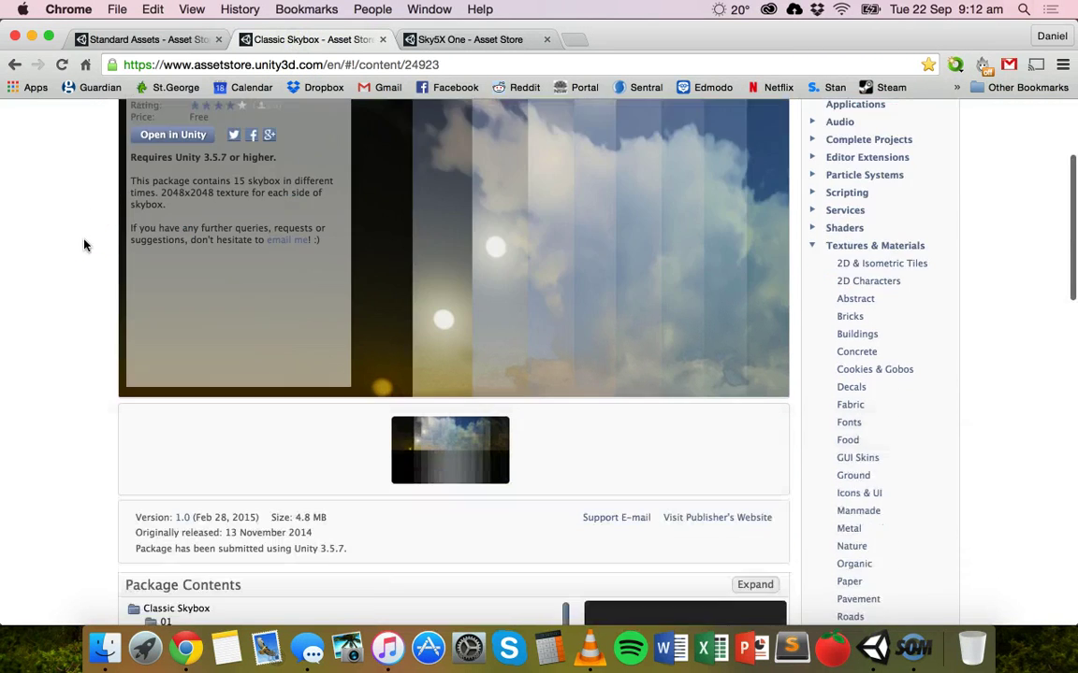
scroll(85, 245, "up", 10)
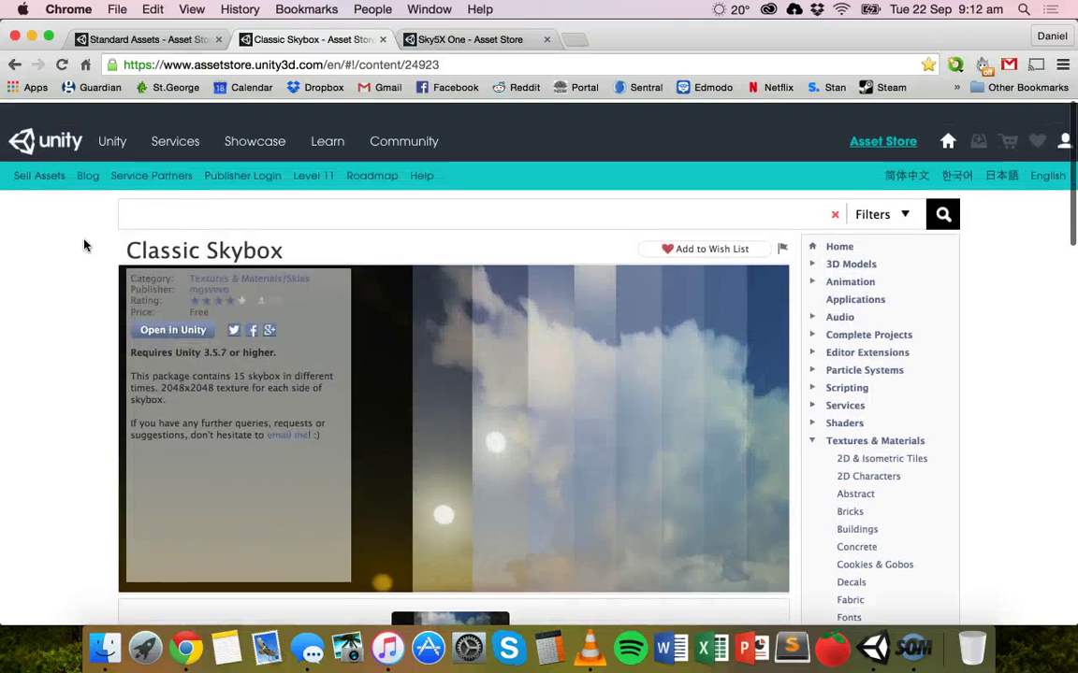
left_click(171, 309)
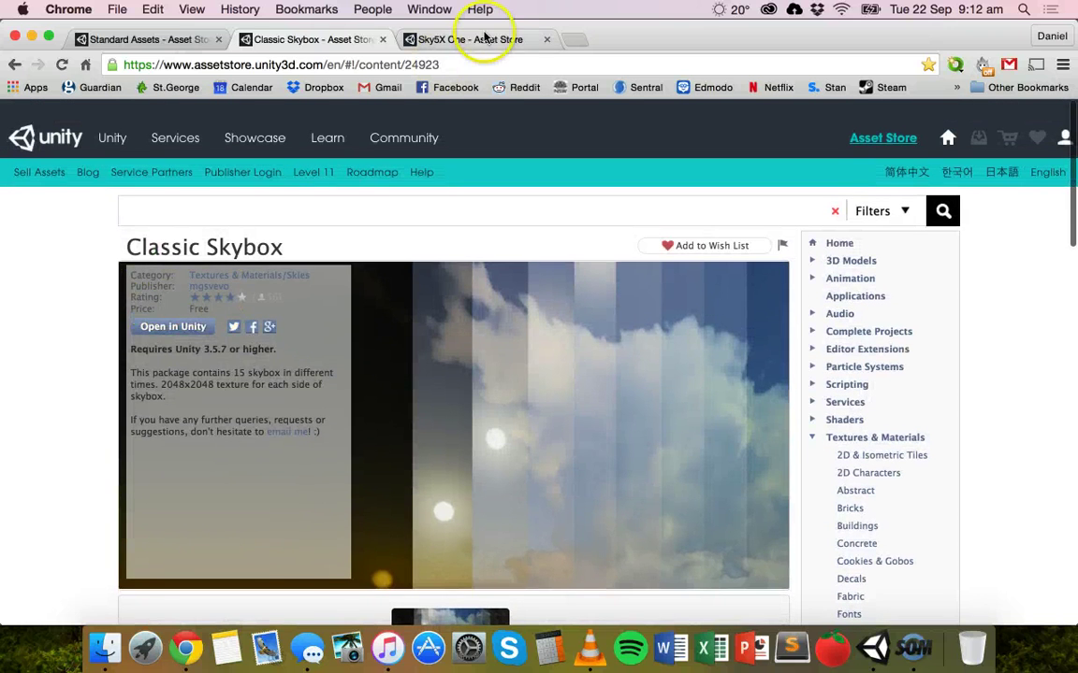
View the Sky5X One page of the Asset Store, including its description and preview images.
left_click(444, 40)
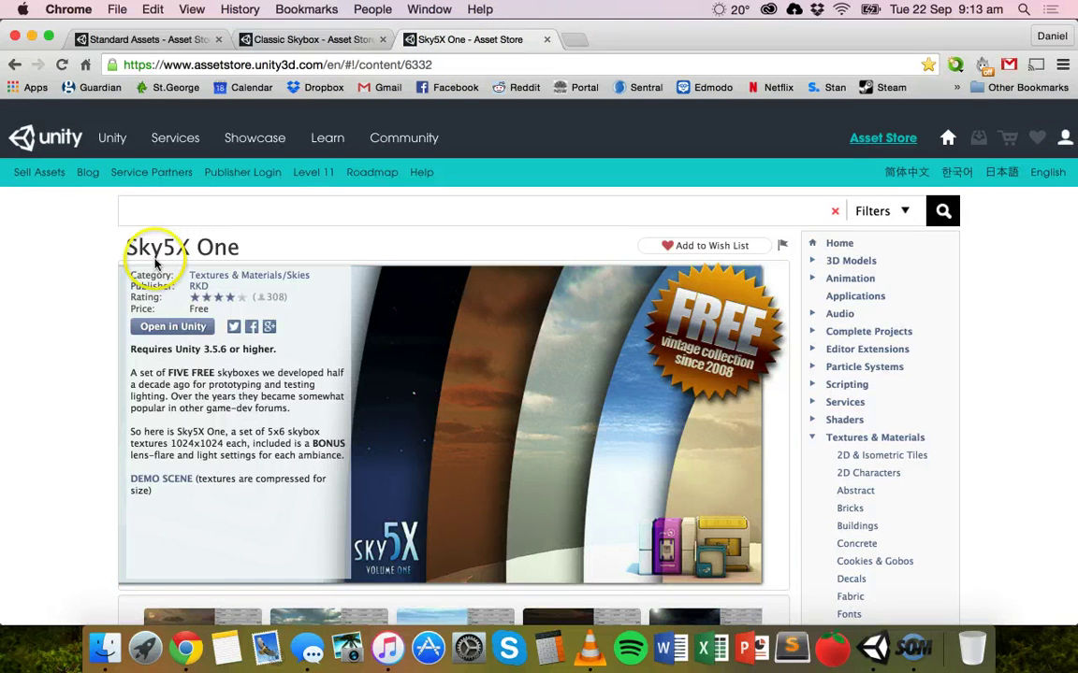
scroll(159, 337, "down", 2)
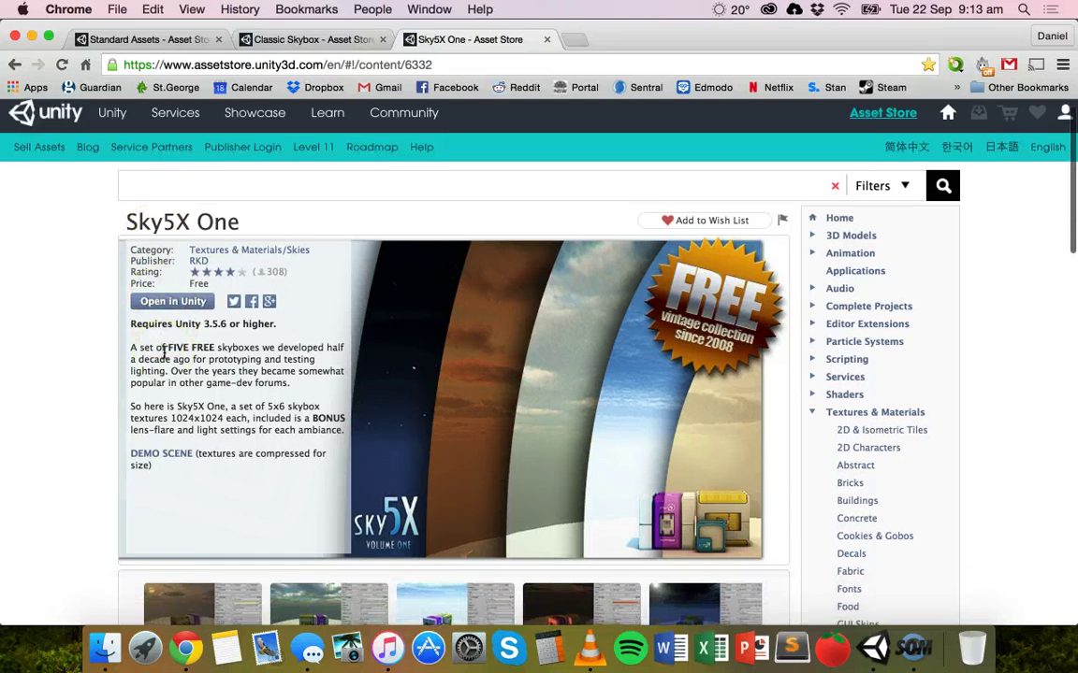
scroll(163, 352, "down", 2)
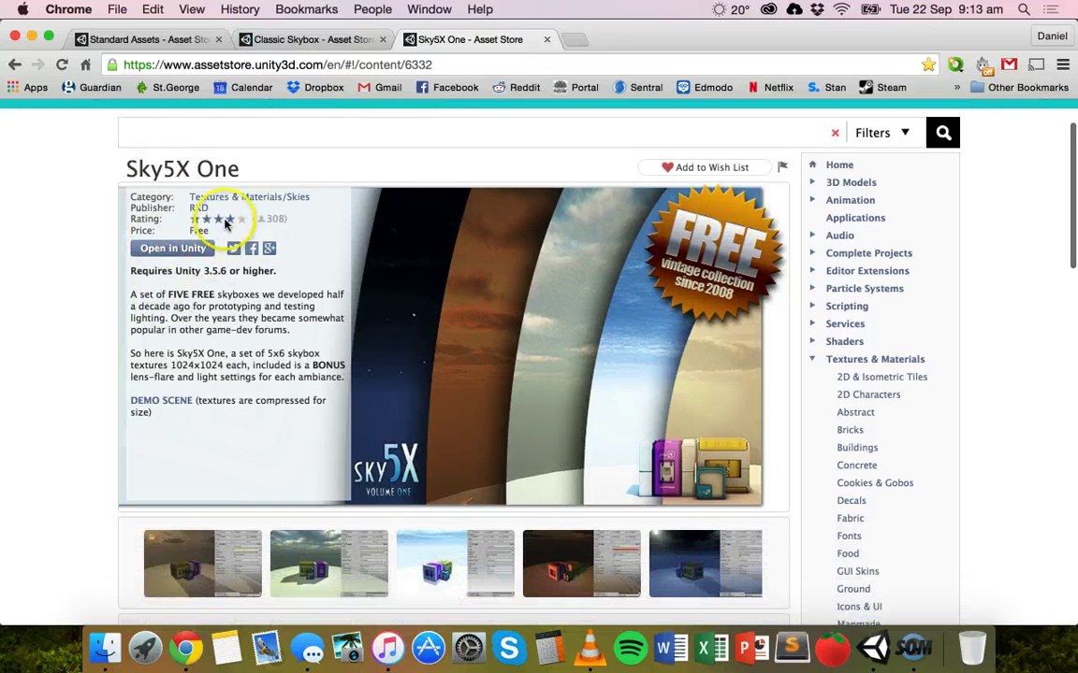
scroll(258, 296, "down", 3)
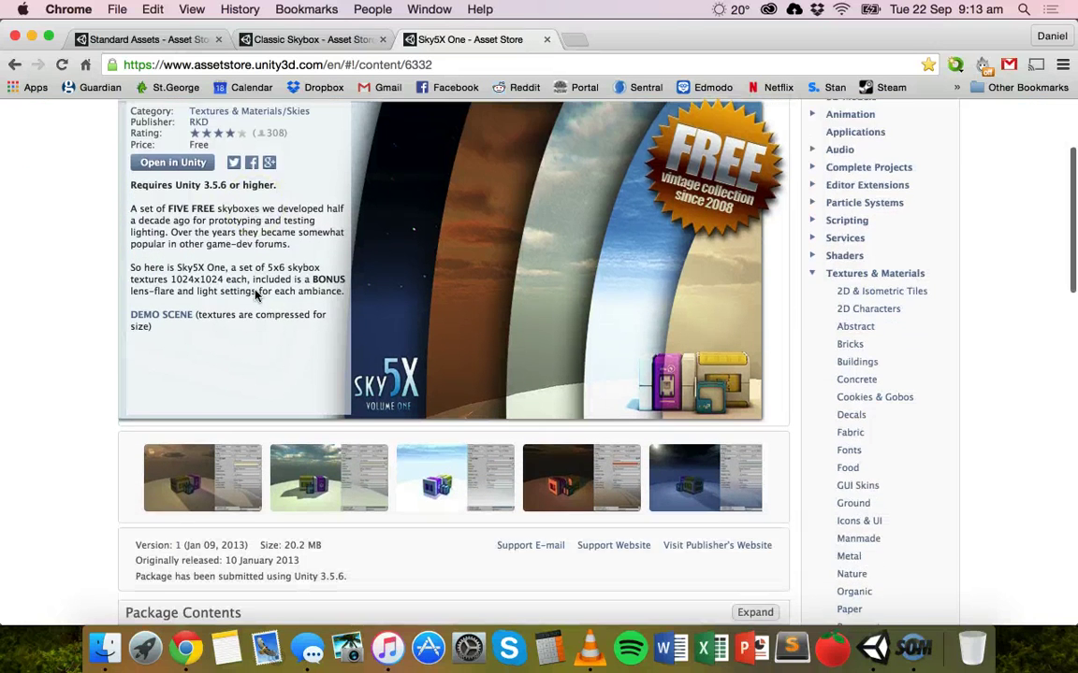
scroll(256, 296, "up", 5)
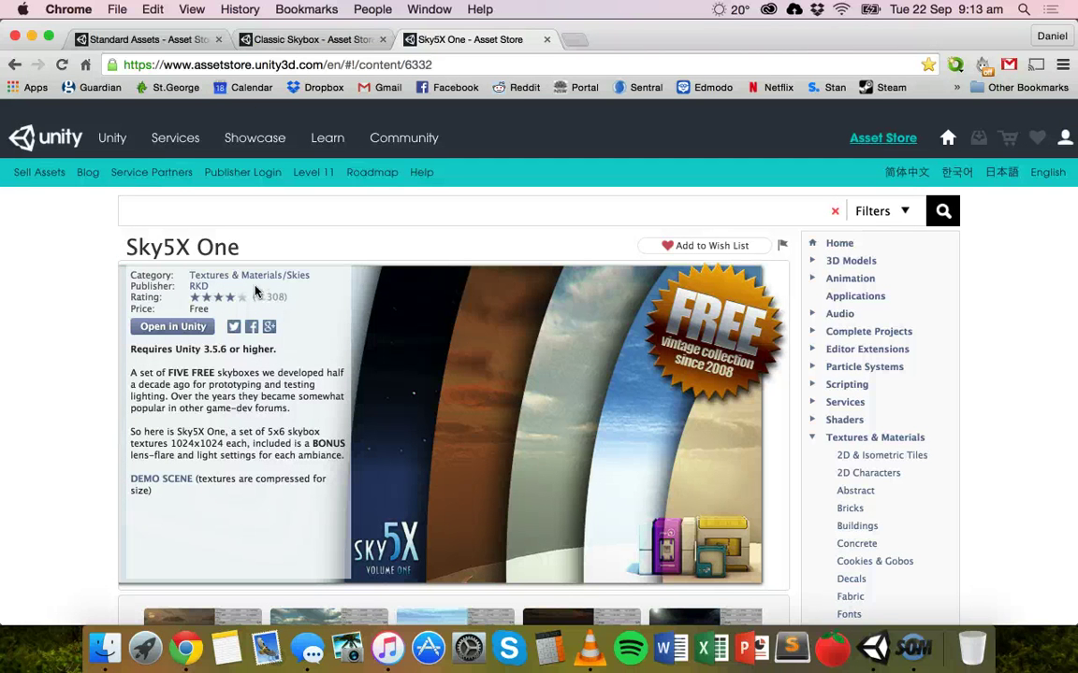
Return to the Standard Assets page and check the downloaded Unity packages in Finder's Desktop folder.
left_click(175, 45)
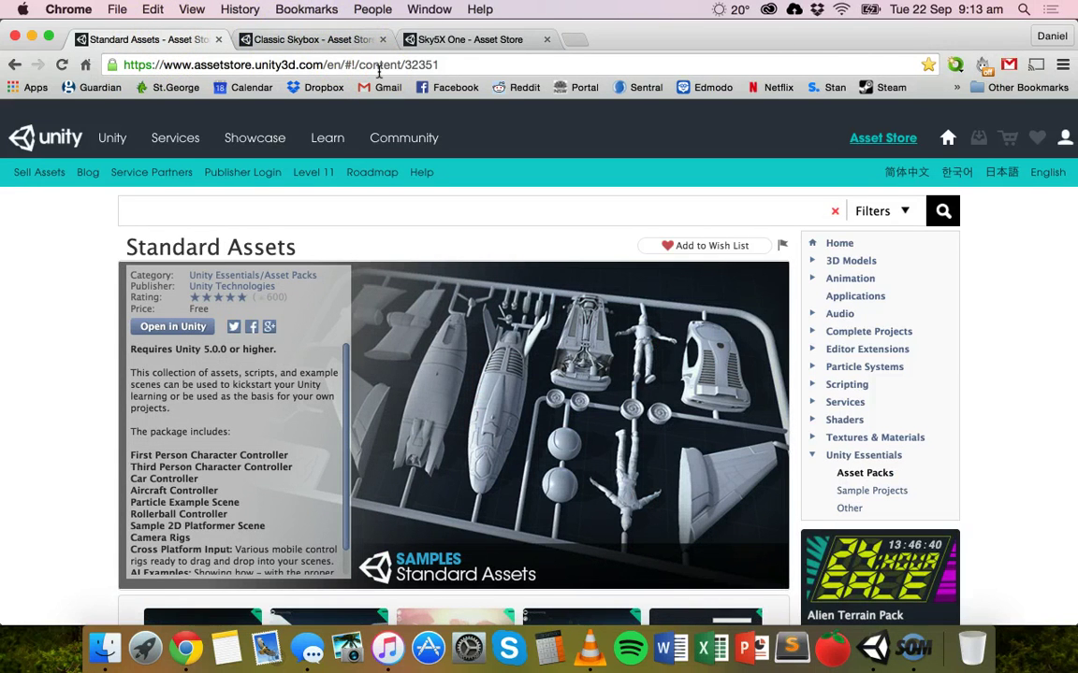
left_click(105, 647)
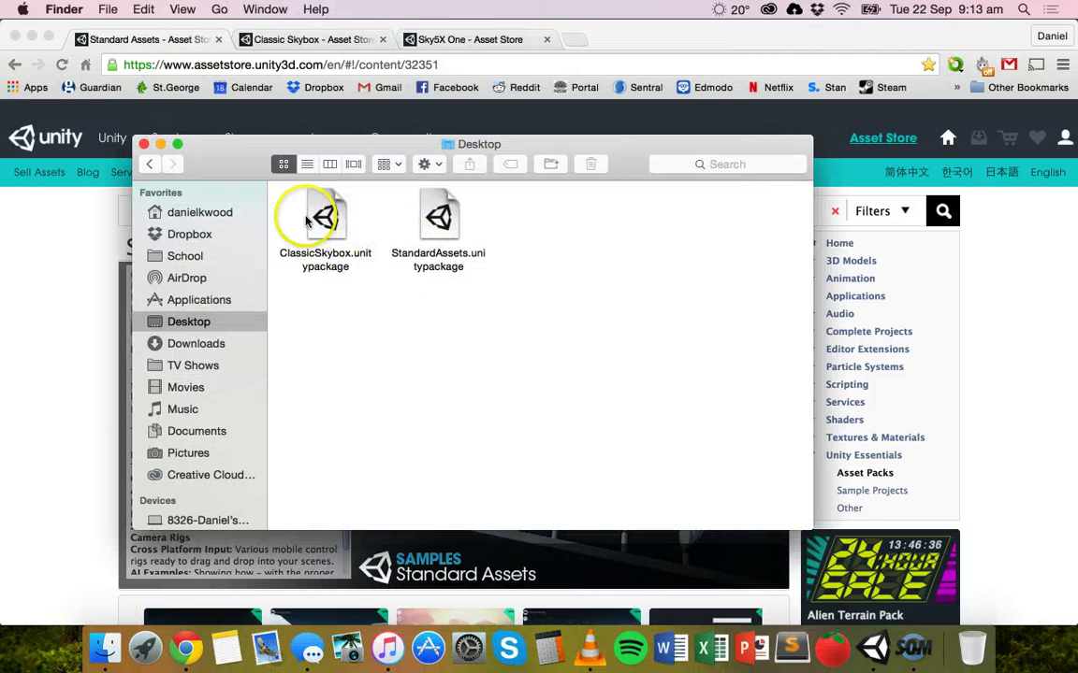
left_click(79, 260)
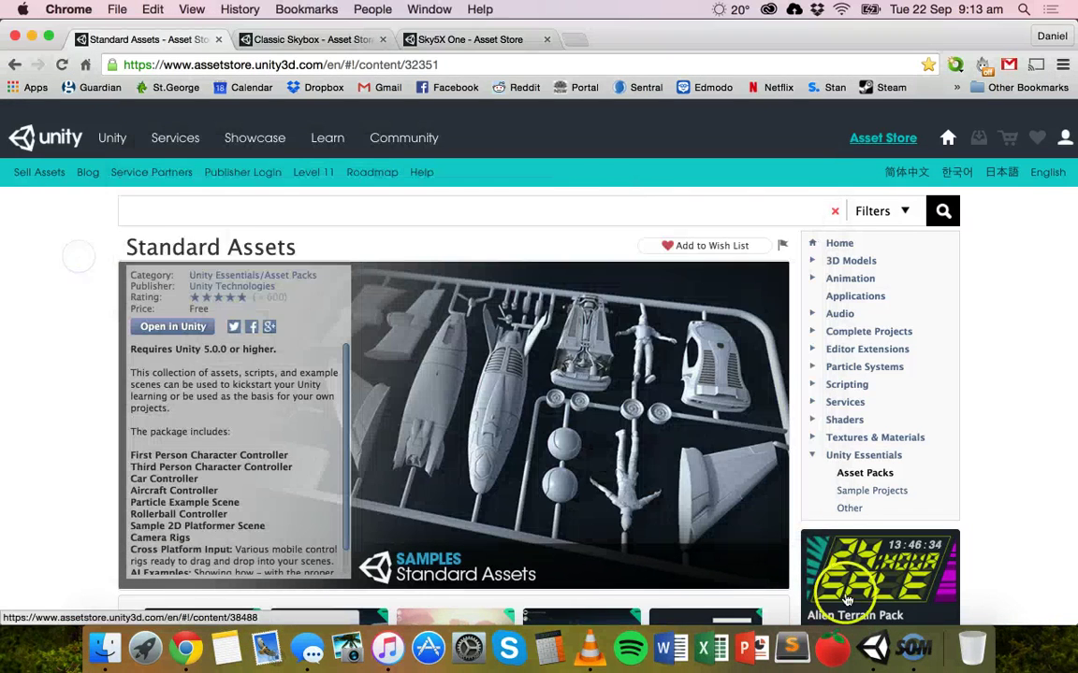
Switch to Unity and open StandardAssets.unitypackage from the Desktop as a custom package to import.
left_click(872, 647)
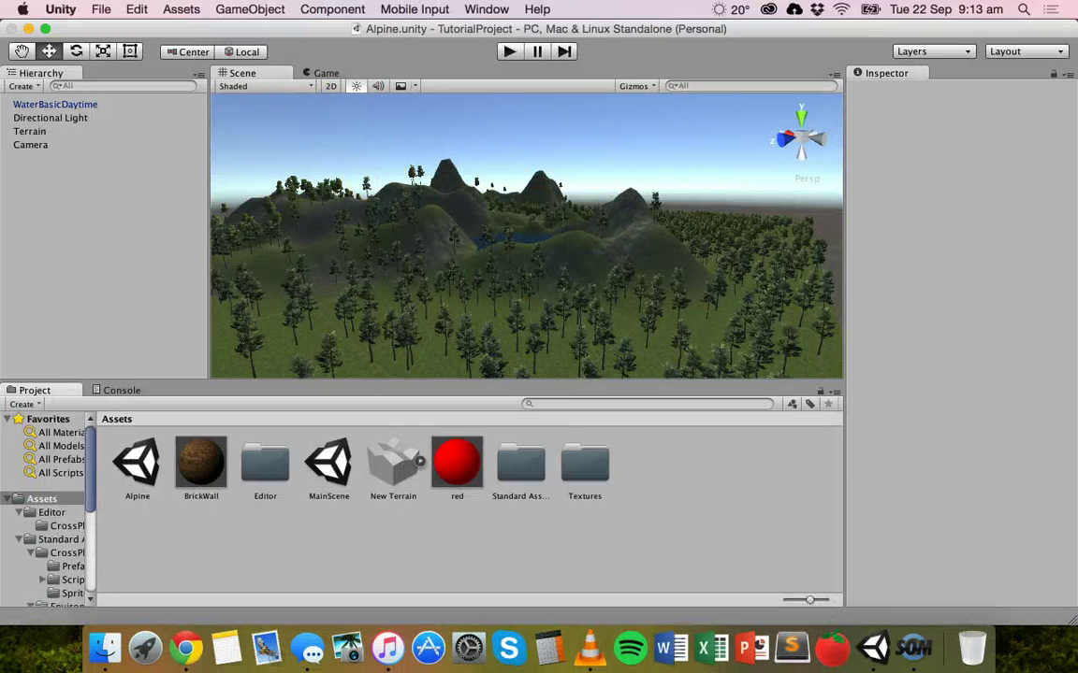
left_click(181, 10)
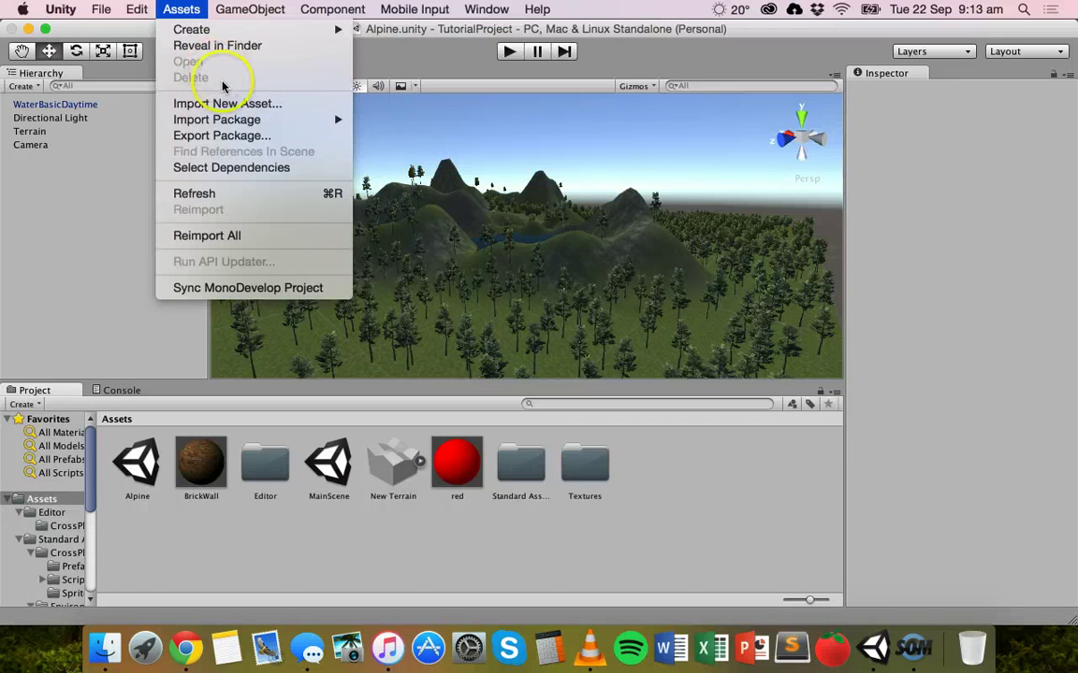
mouse_move(221, 123)
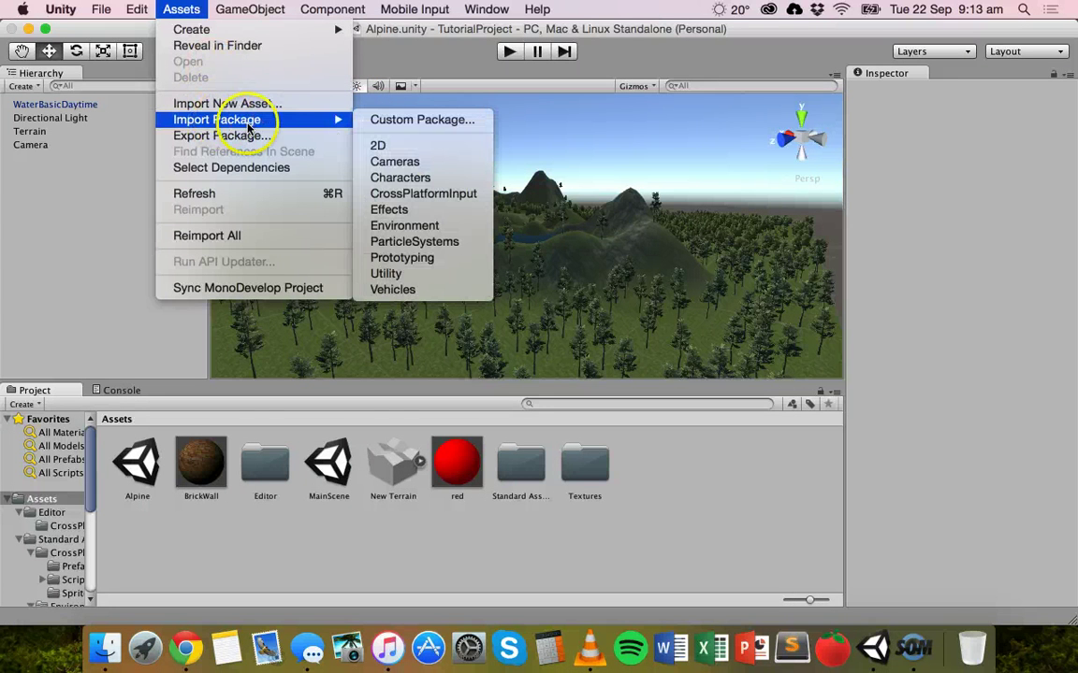
left_click(405, 121)
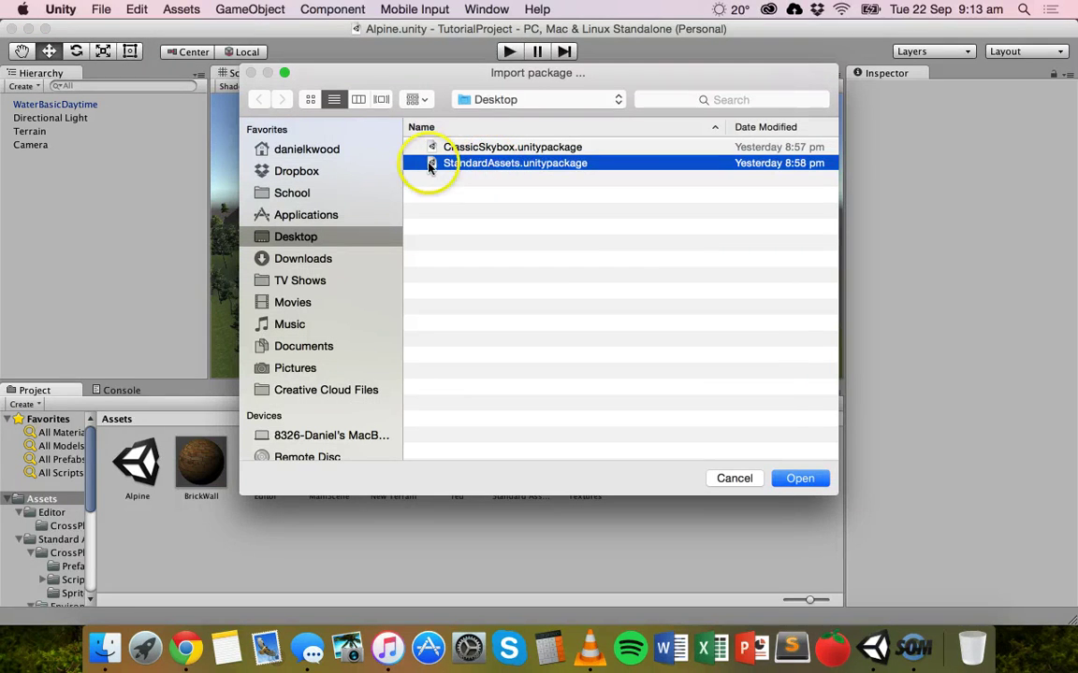
left_click(804, 479)
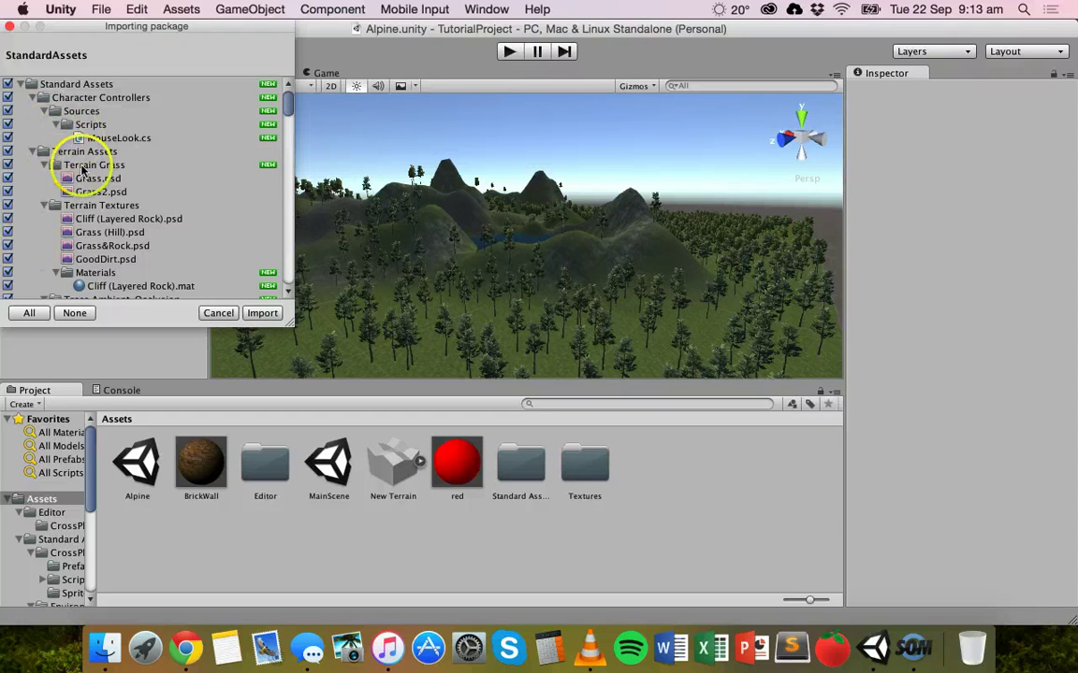
Review the StandardAssets package contents down to the Skyboxes folder and import all of its items into the project.
scroll(106, 179, "down", 5)
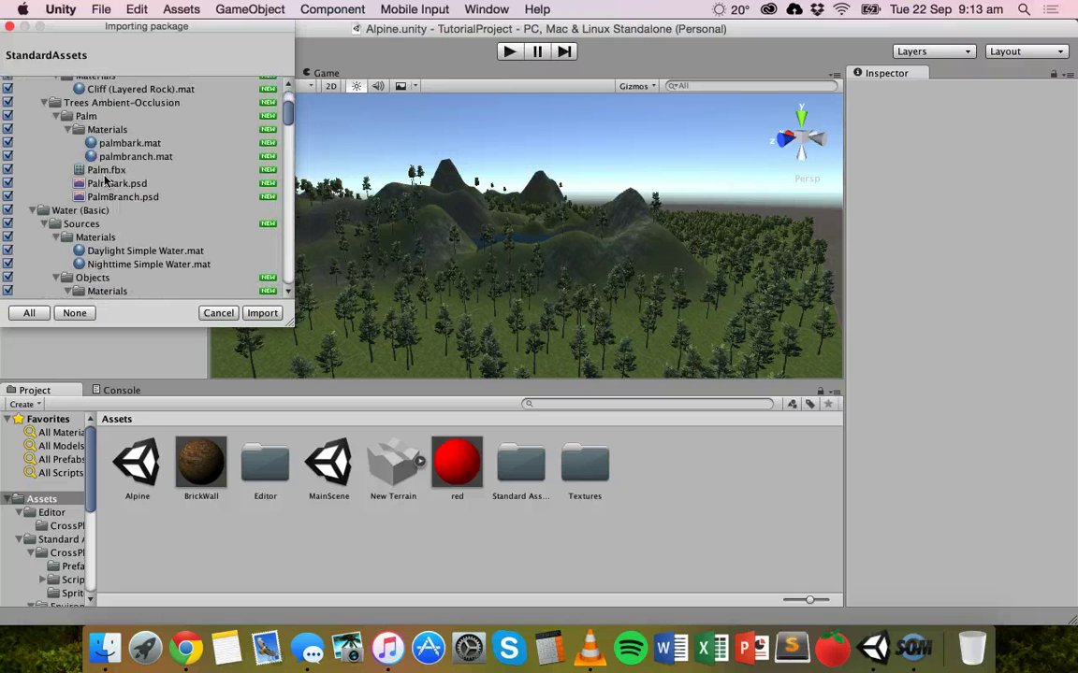
scroll(106, 179, "down", 10)
scroll(105, 180, "down", 10)
scroll(106, 180, "down", 8)
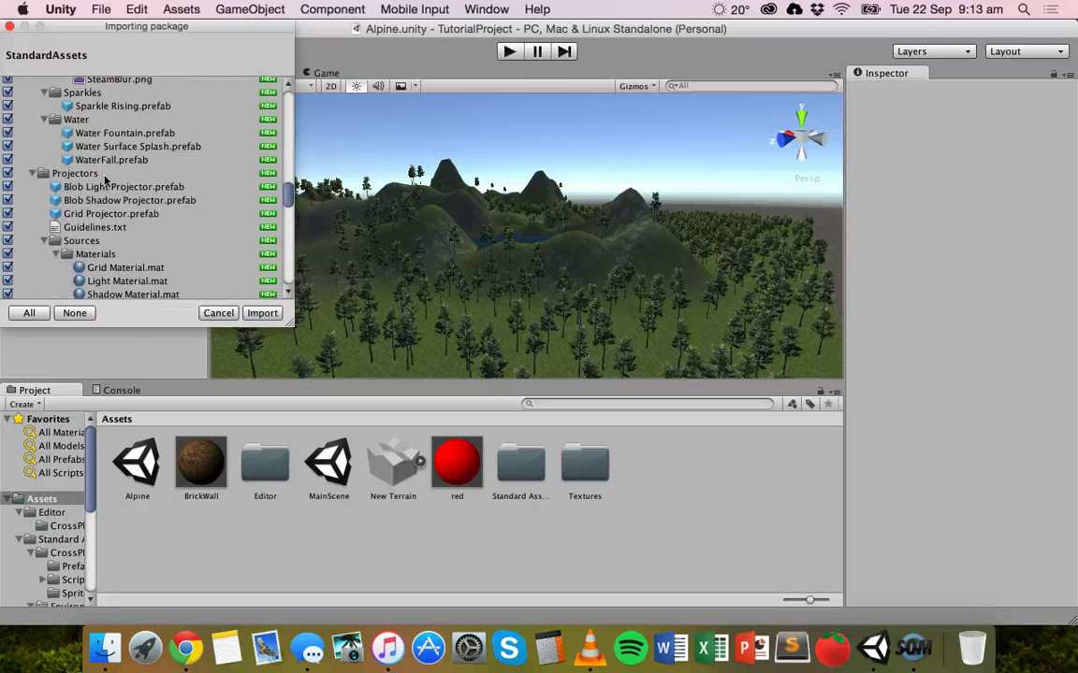
scroll(105, 180, "down", 4)
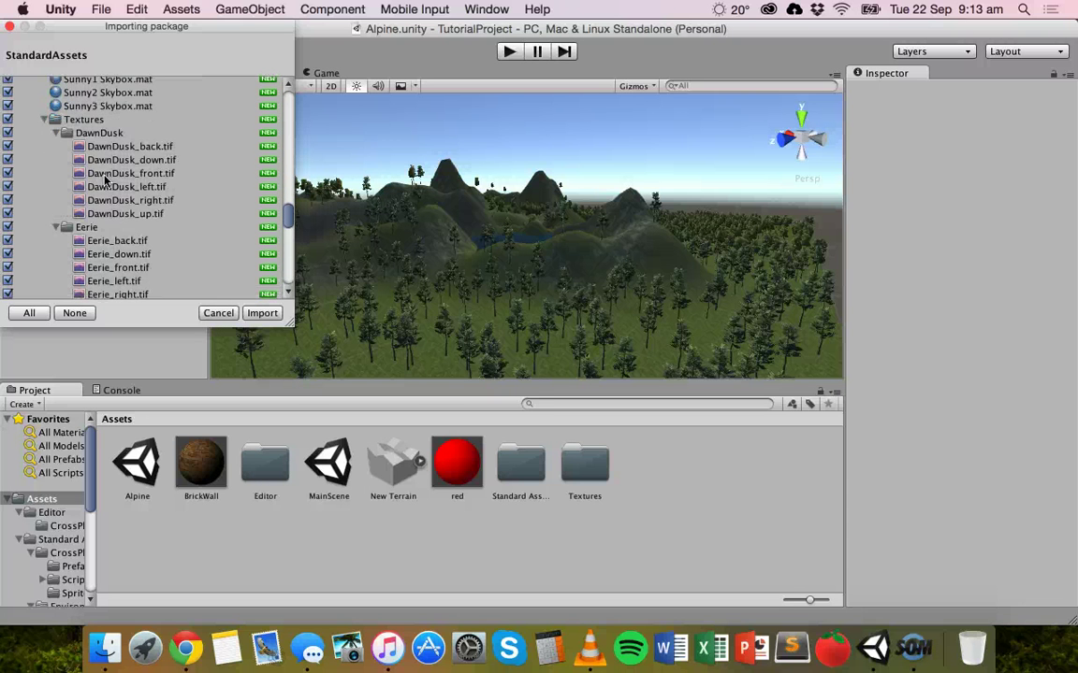
scroll(106, 180, "up", 5)
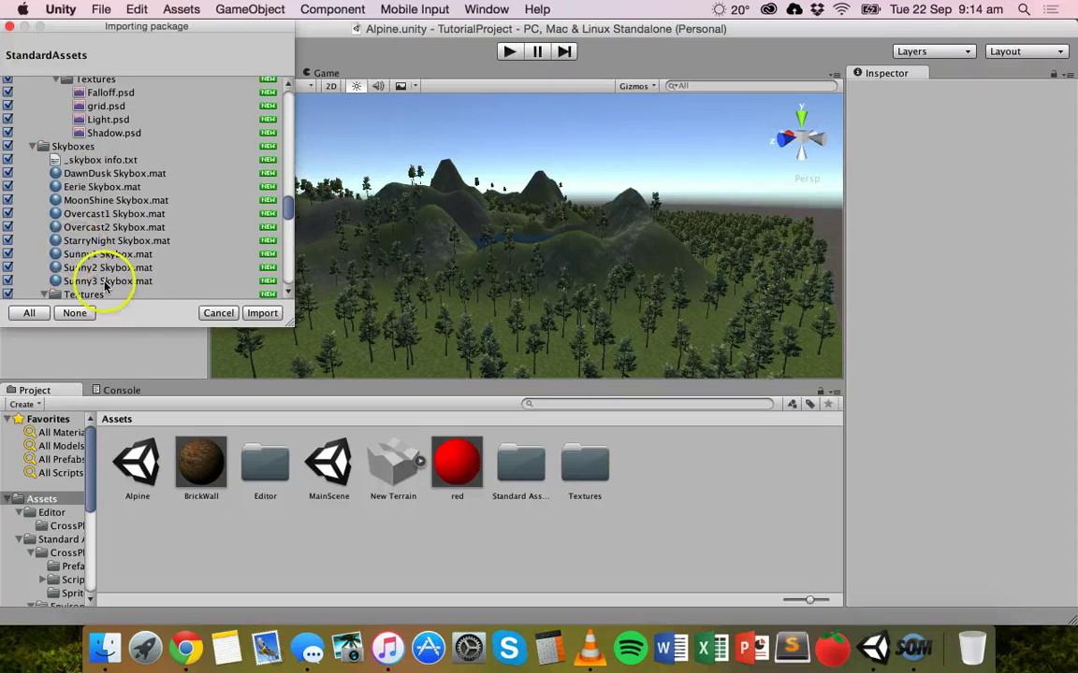
scroll(112, 278, "down", 2)
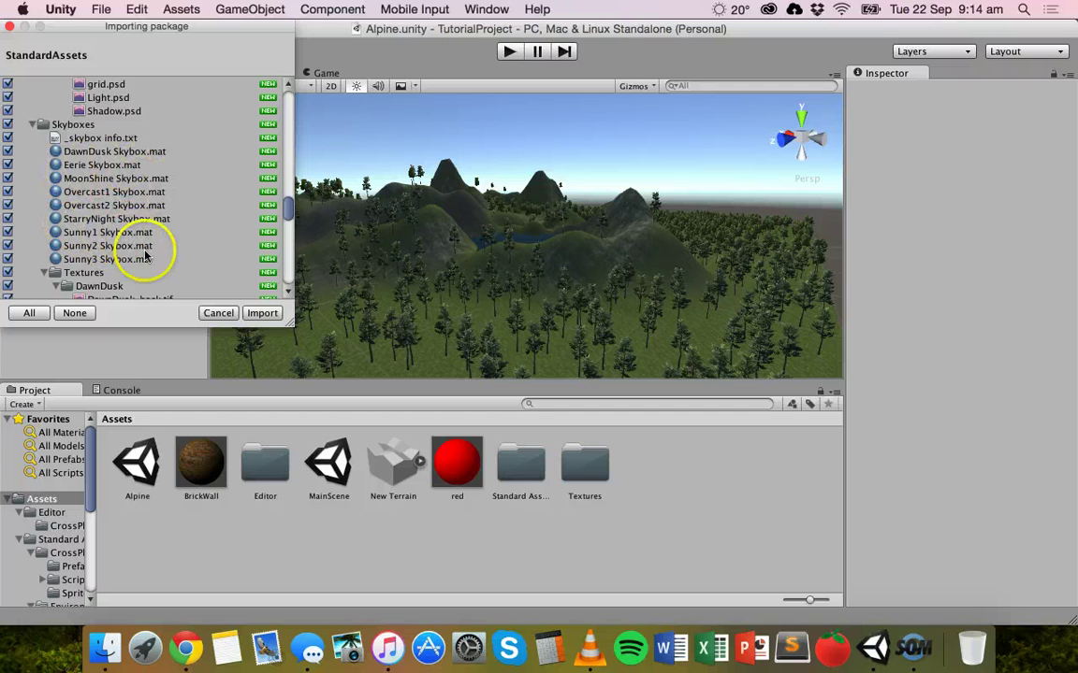
left_click(261, 315)
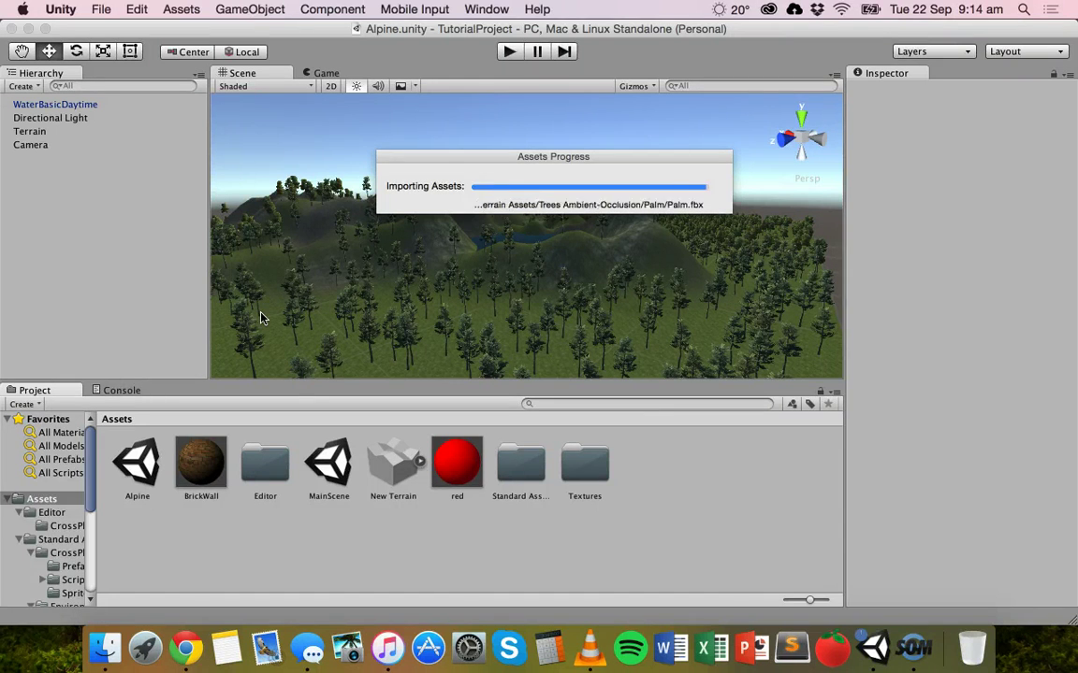
left_click(445, 280)
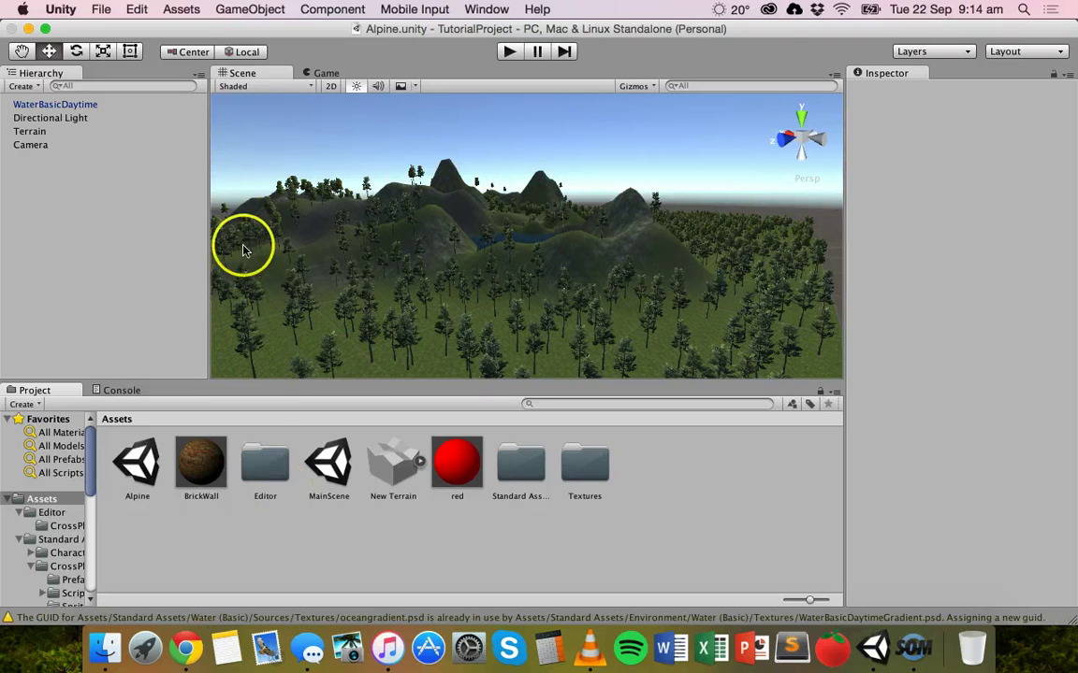
Import the full contents of ClassicSkybox.unitypackage from the Desktop as a custom package.
left_click(182, 10)
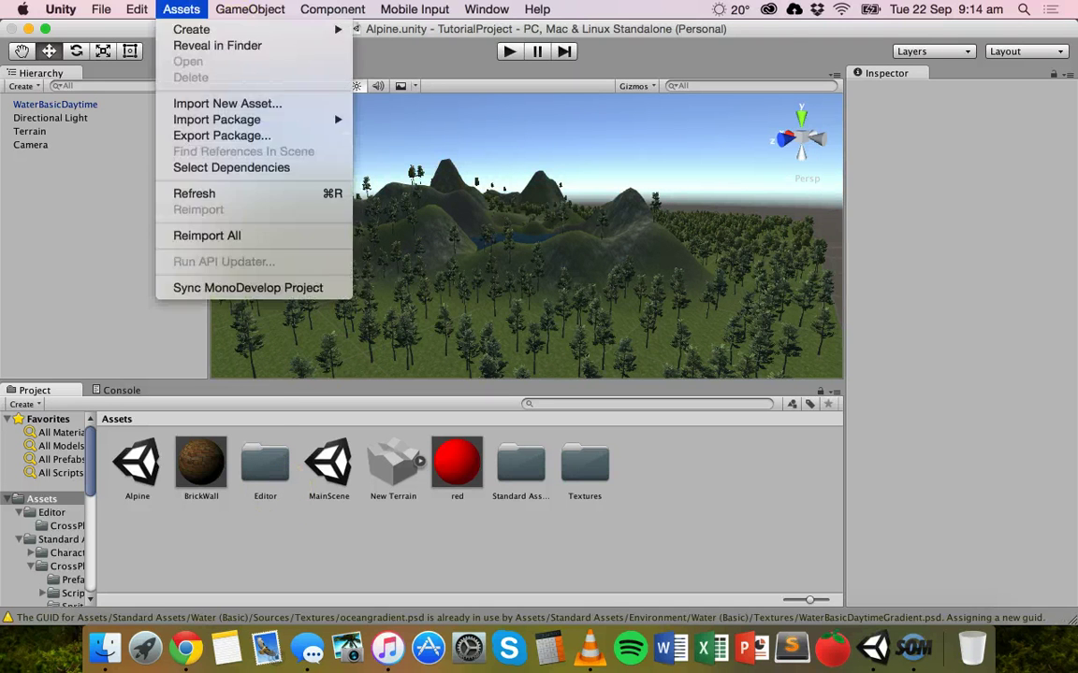
mouse_move(223, 121)
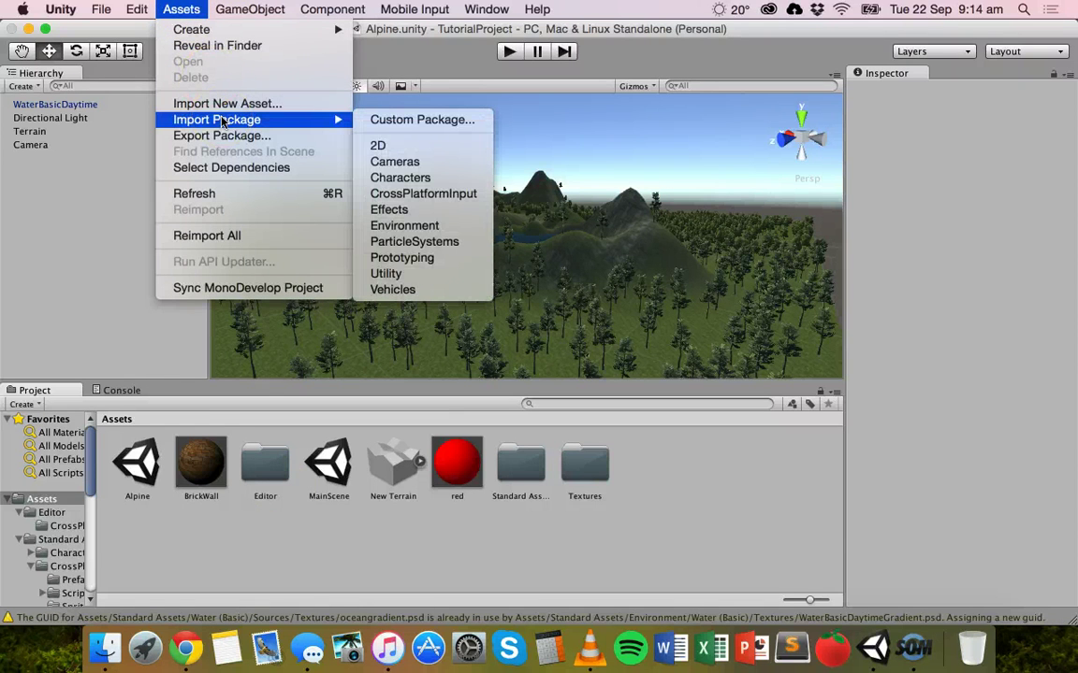
left_click(397, 119)
left_click(455, 147)
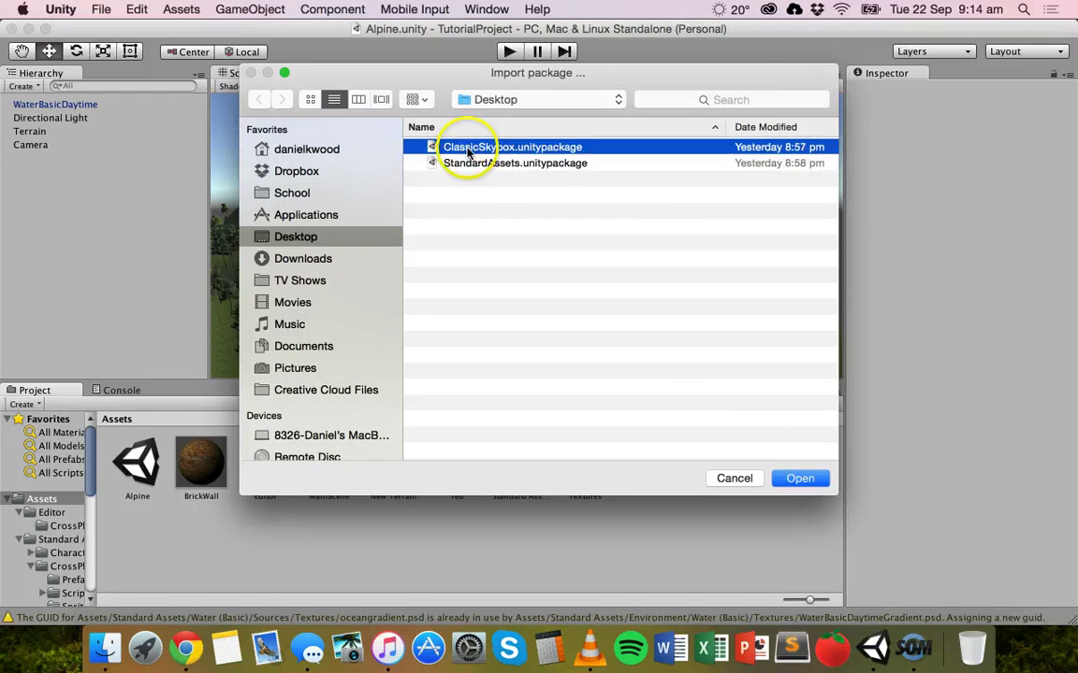
left_click(803, 478)
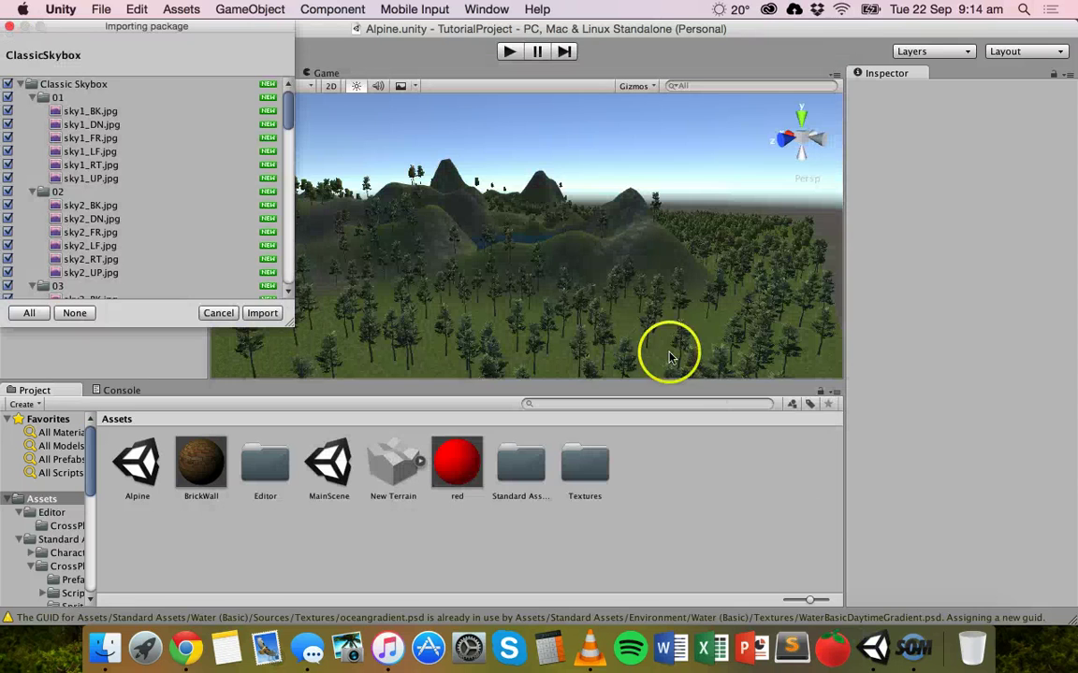
left_click(262, 313)
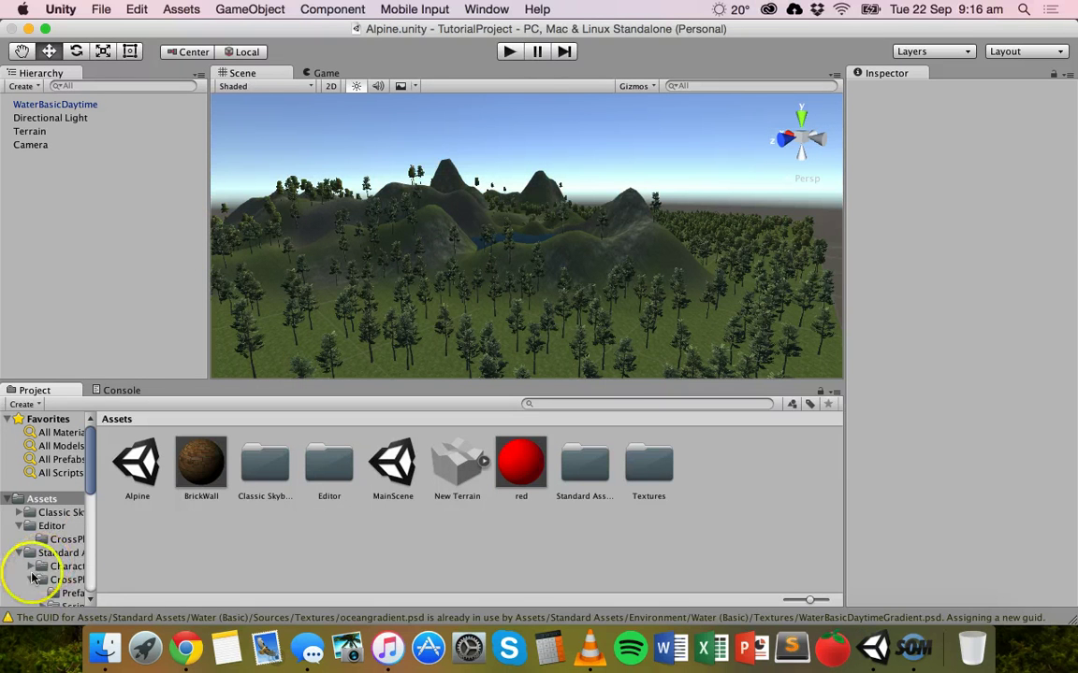
Clear the console messages and return to the project's assets.
left_click(96, 390)
left_click(19, 403)
left_click(37, 390)
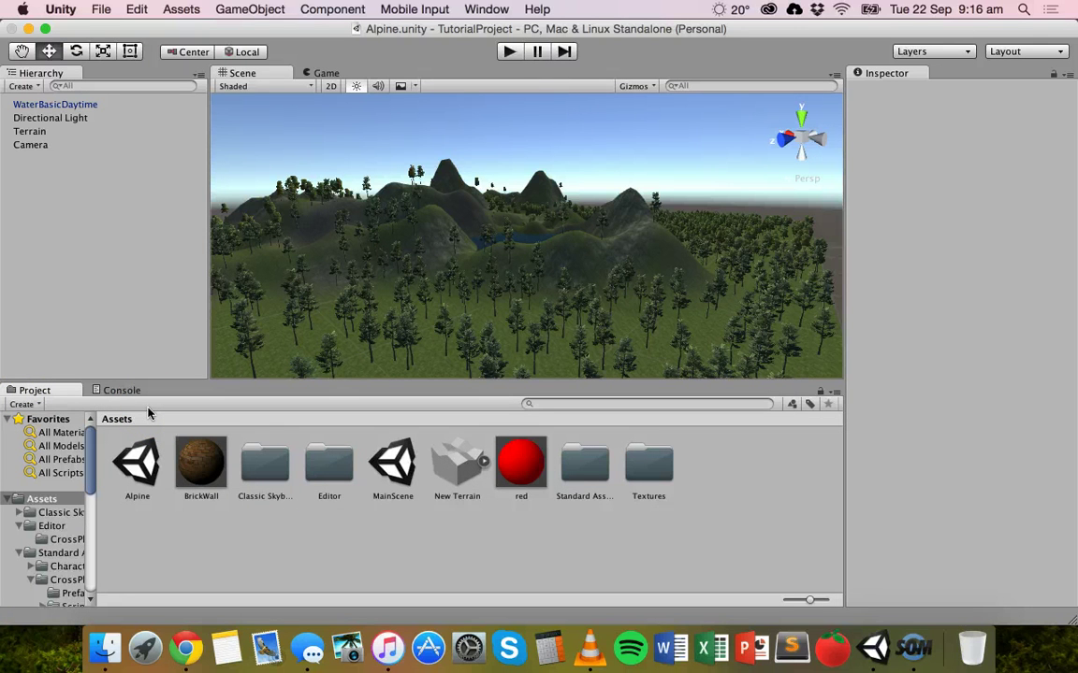
left_click_drag(224, 419, 275, 436)
left_click(137, 9)
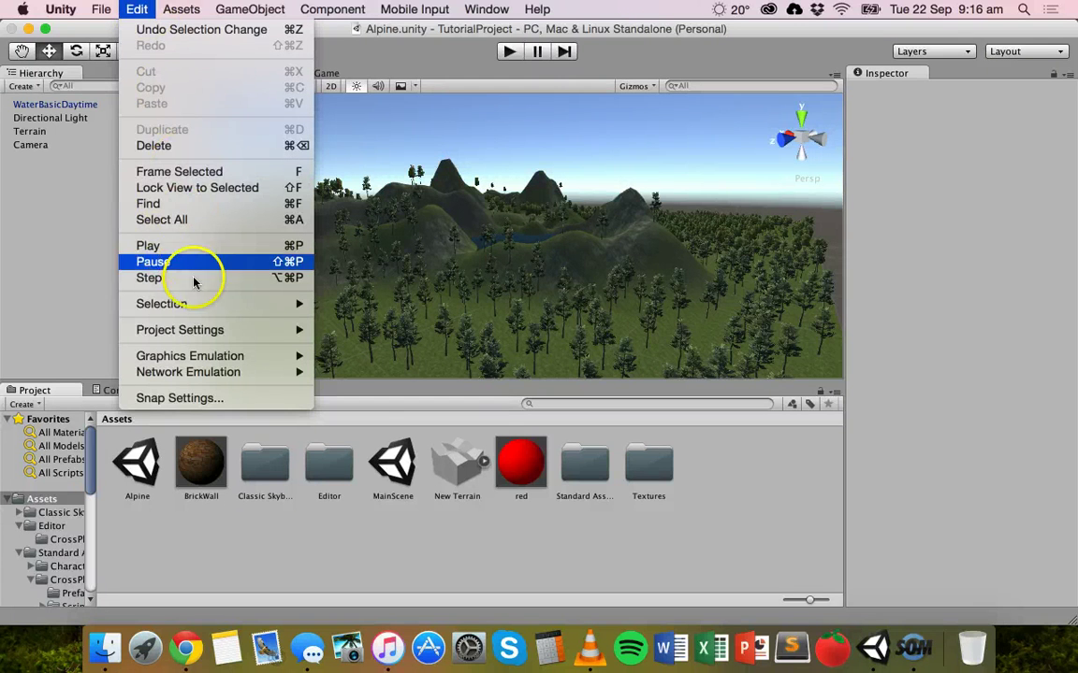
mouse_move(202, 304)
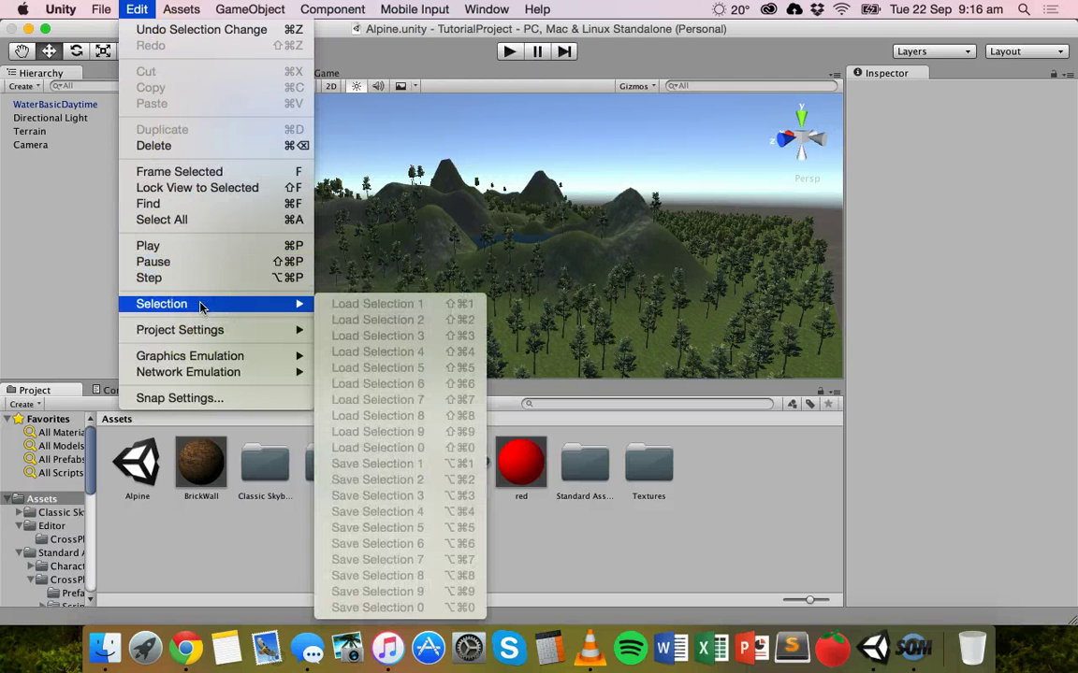
key("Escape")
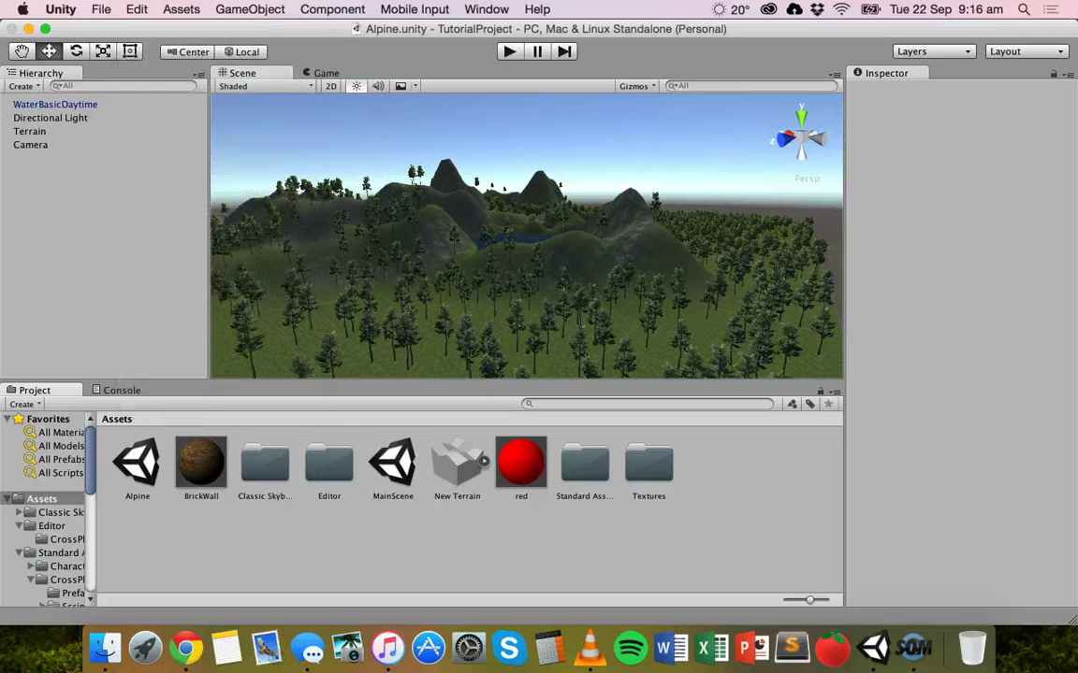
Open the scene's Lighting settings and set the environment skybox material to Sunny3 Skybox.
left_click(487, 9)
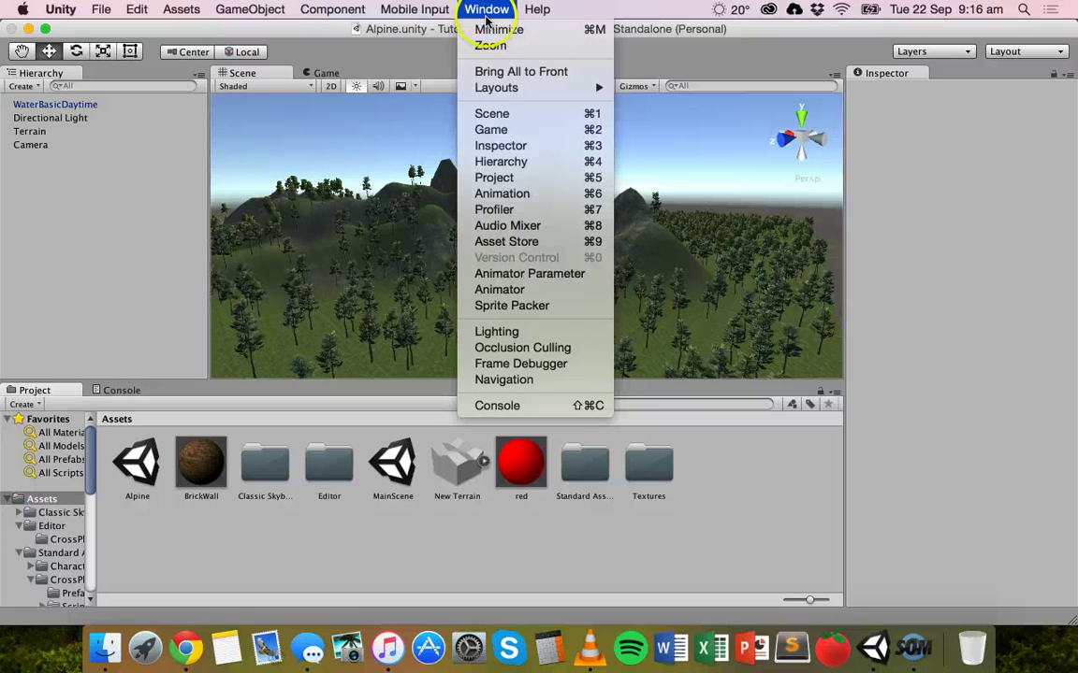
left_click(515, 333)
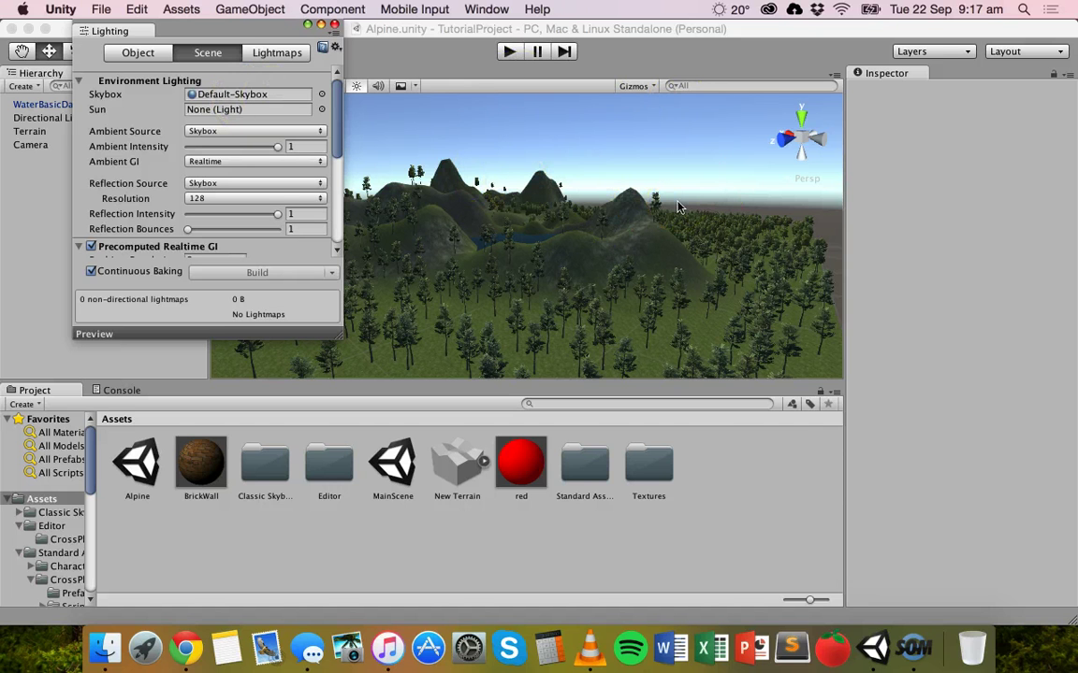
left_click(322, 96)
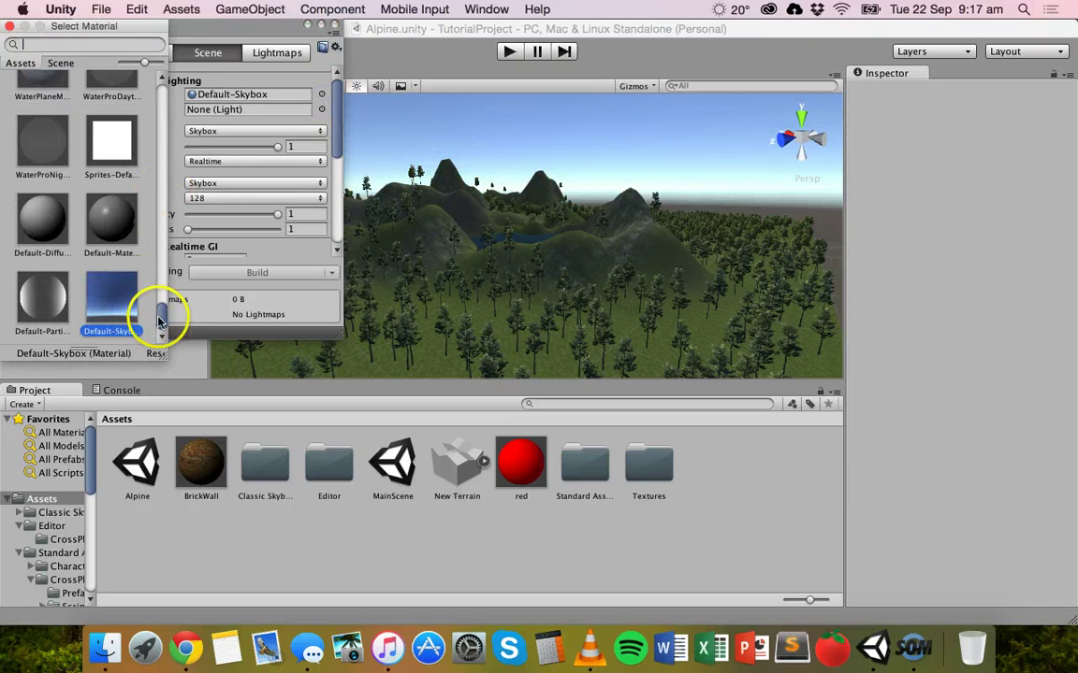
mouse_move(162, 322)
left_mouse_down()
mouse_move(161, 286)
mouse_move(163, 301)
left_mouse_up()
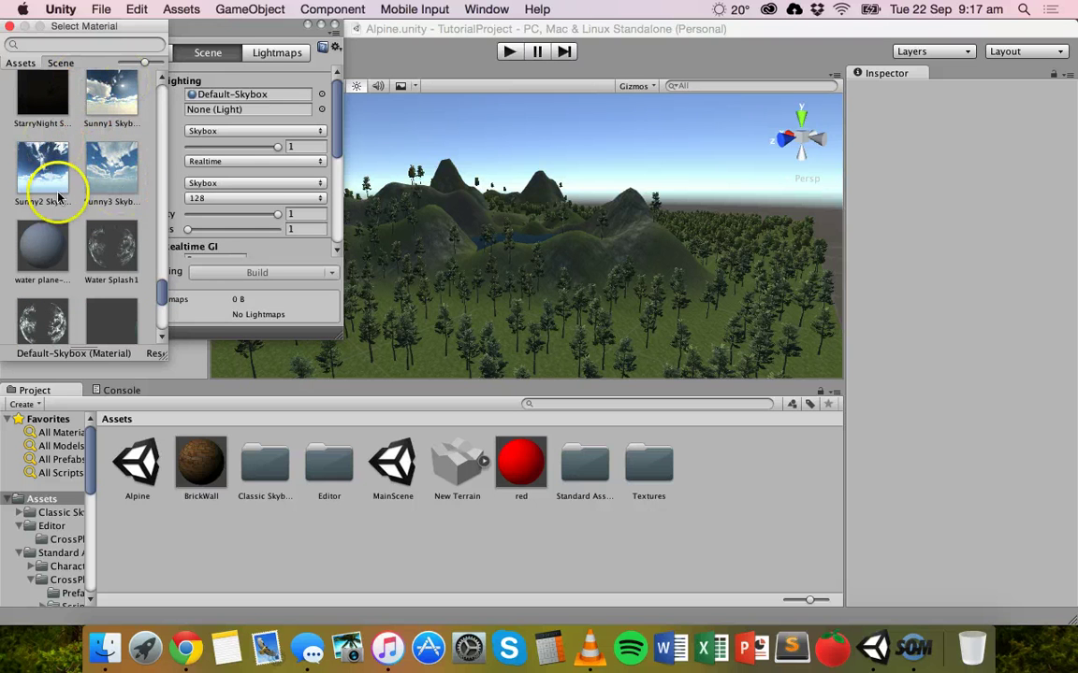
left_click_drag(164, 290, 160, 157)
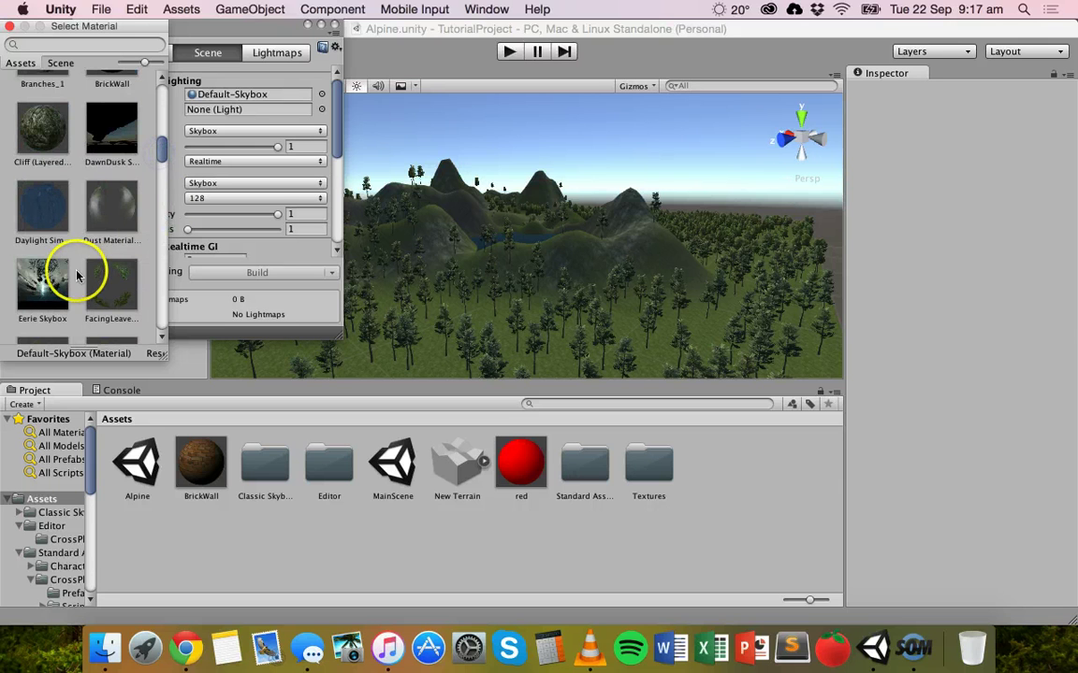
left_click_drag(161, 150, 163, 292)
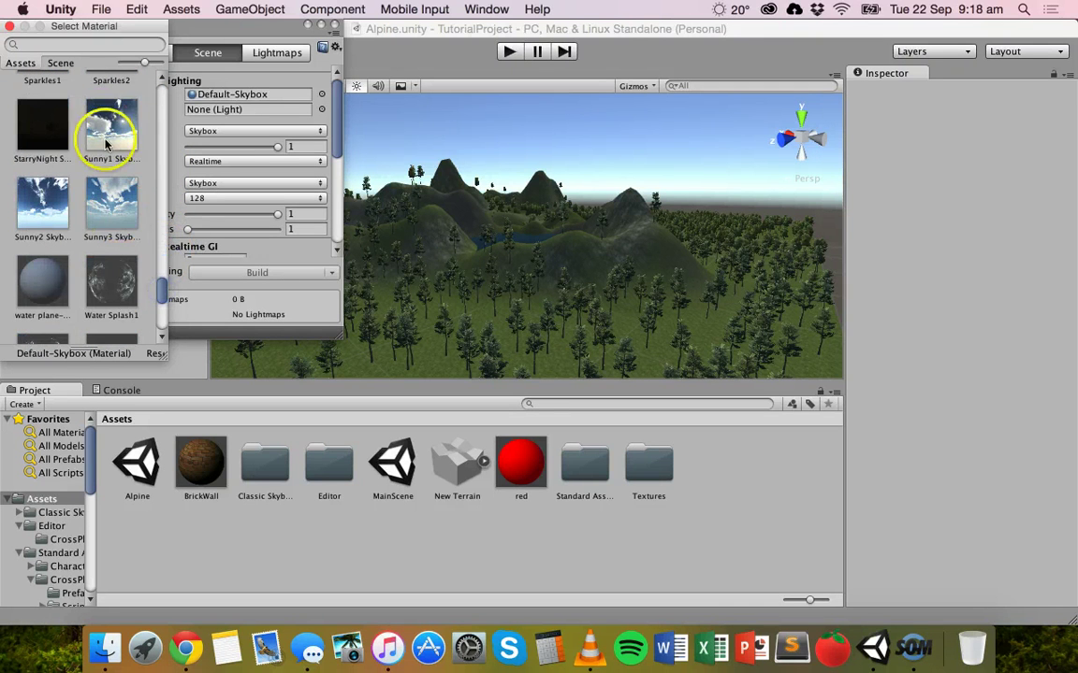
left_click(124, 213)
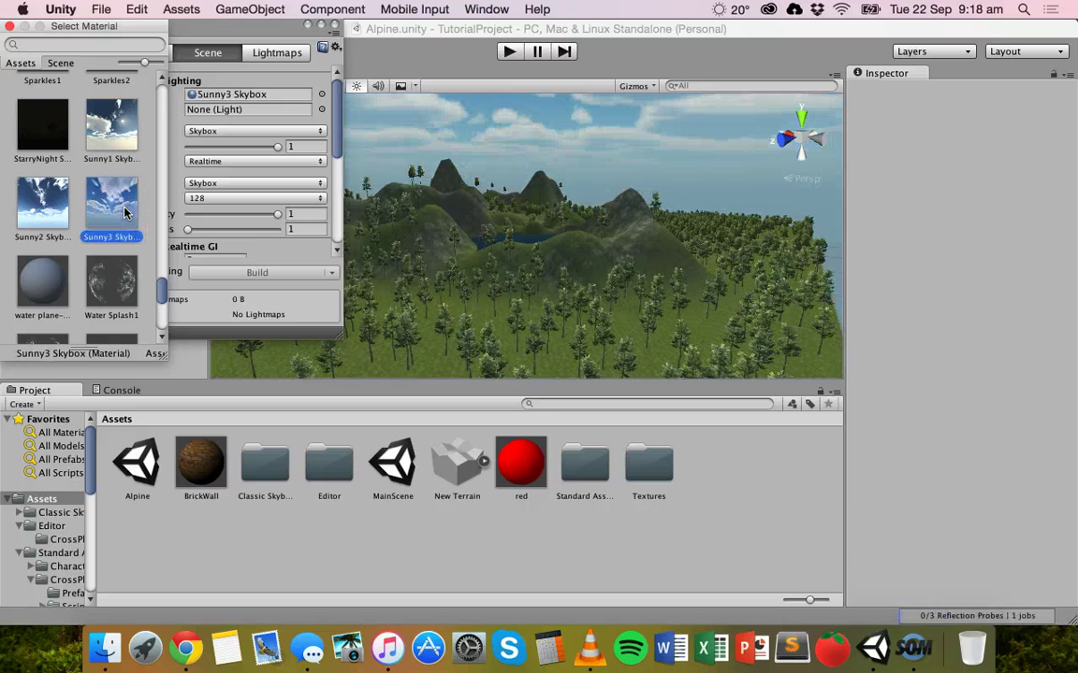
left_click(382, 161)
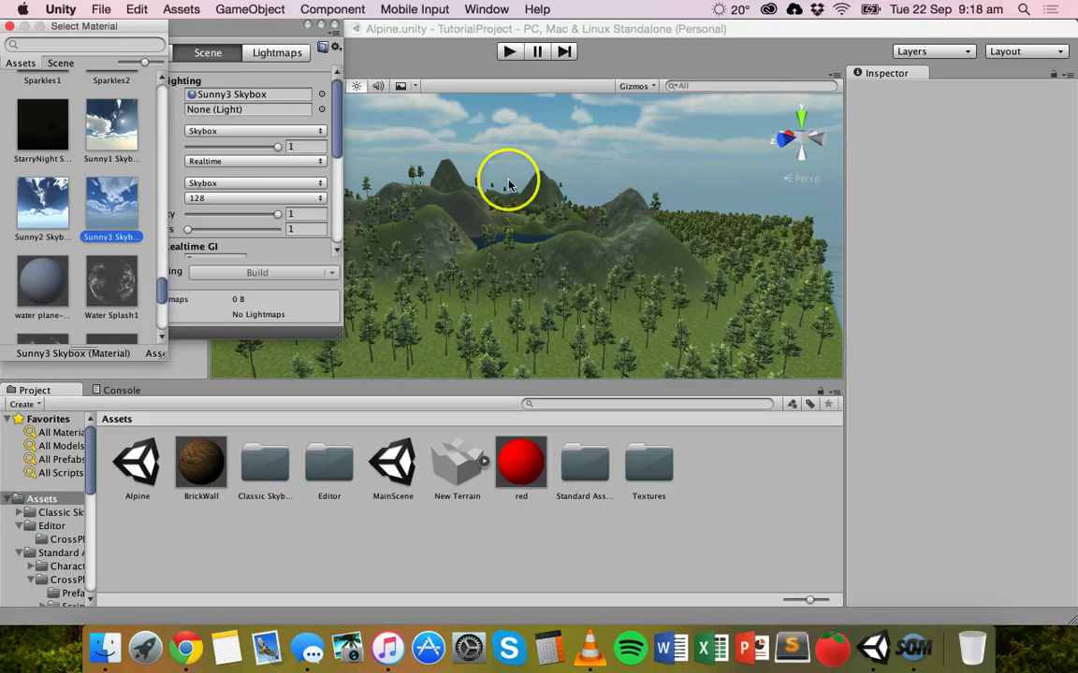
Try the Sunny2, Sunny1 and sky14 materials in turn as the scene's skybox.
left_click(56, 211)
left_click(121, 131)
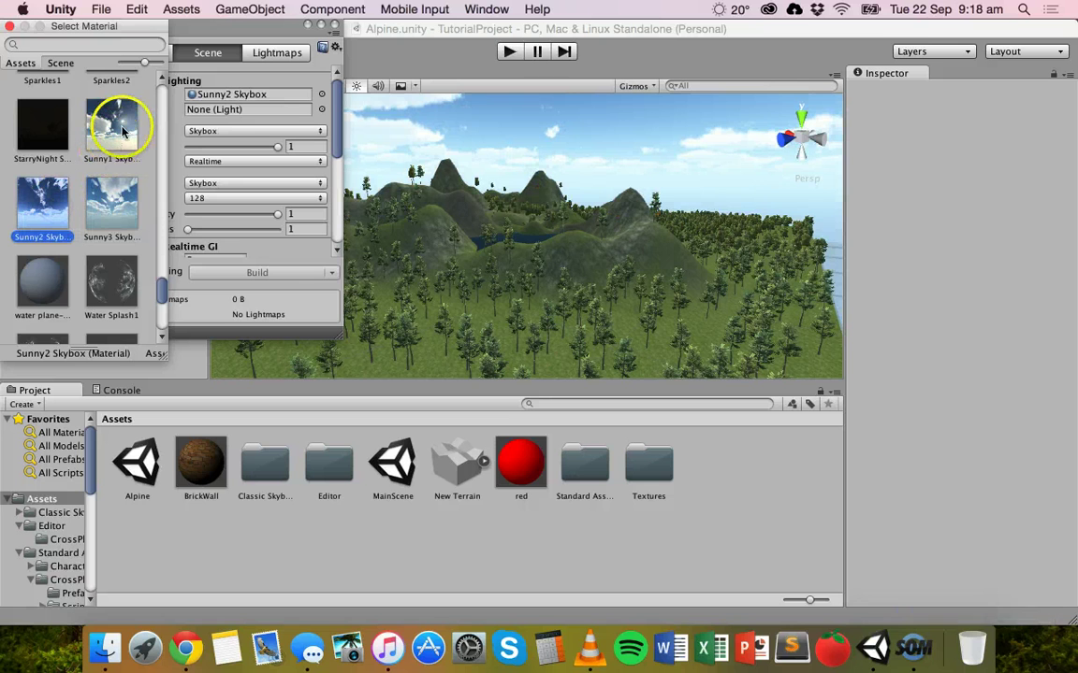
left_click_drag(144, 193, 164, 286)
left_click_drag(171, 269, 165, 259)
left_click(119, 244)
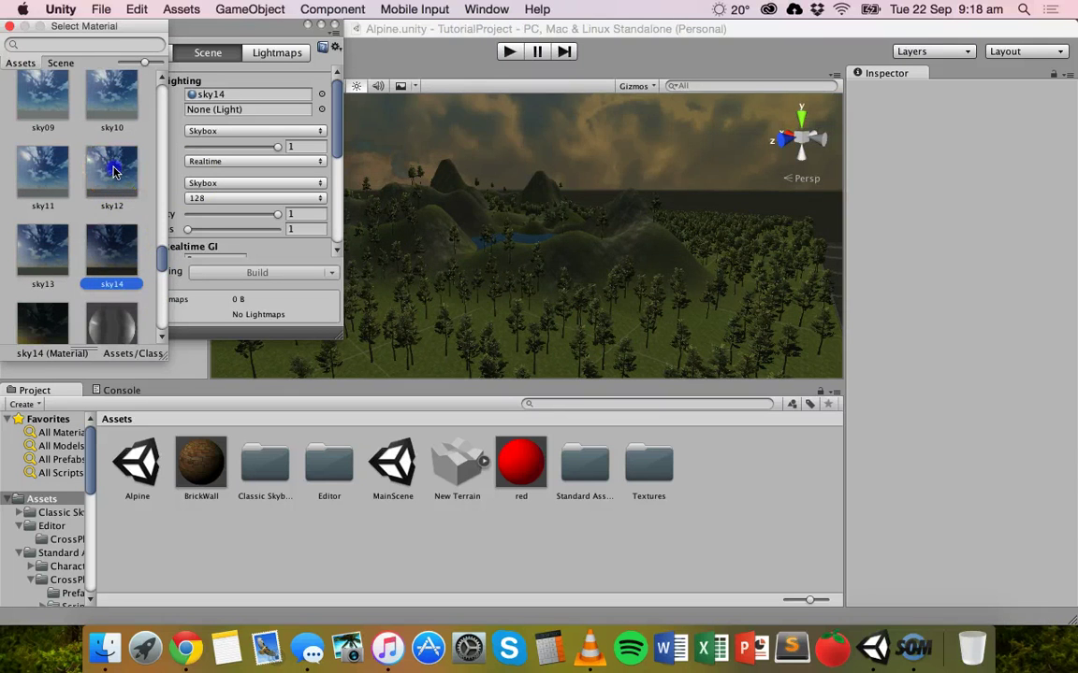
Try the sky12, sky11, sky13 and sky10 materials in turn as the scene's skybox.
left_click(112, 166)
left_click(54, 173)
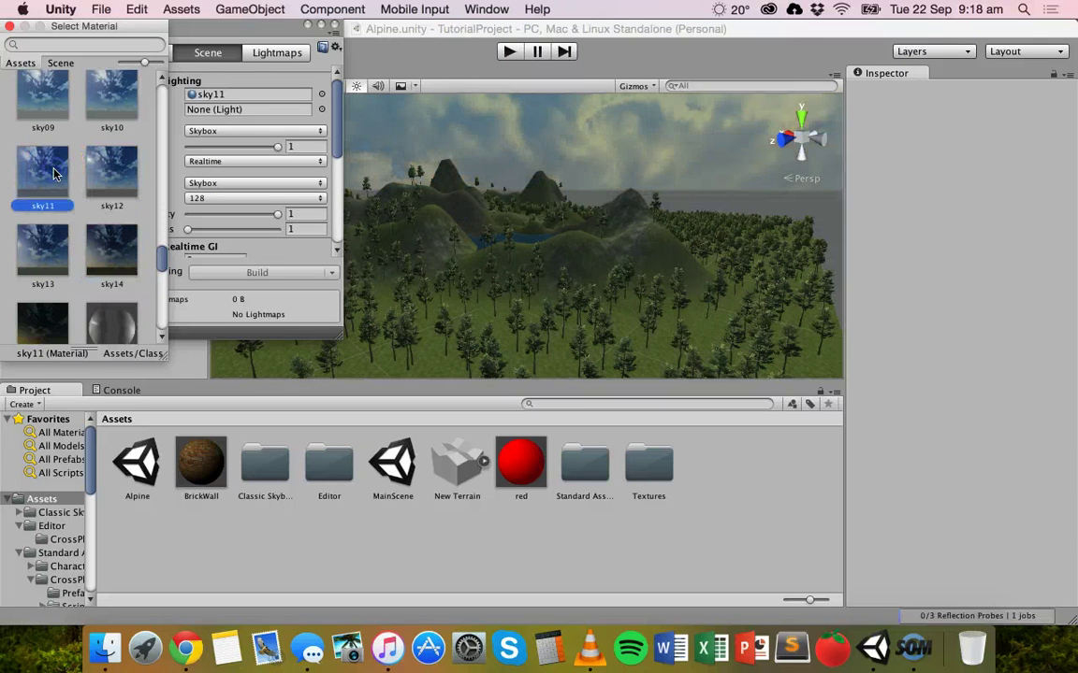
left_click(48, 238)
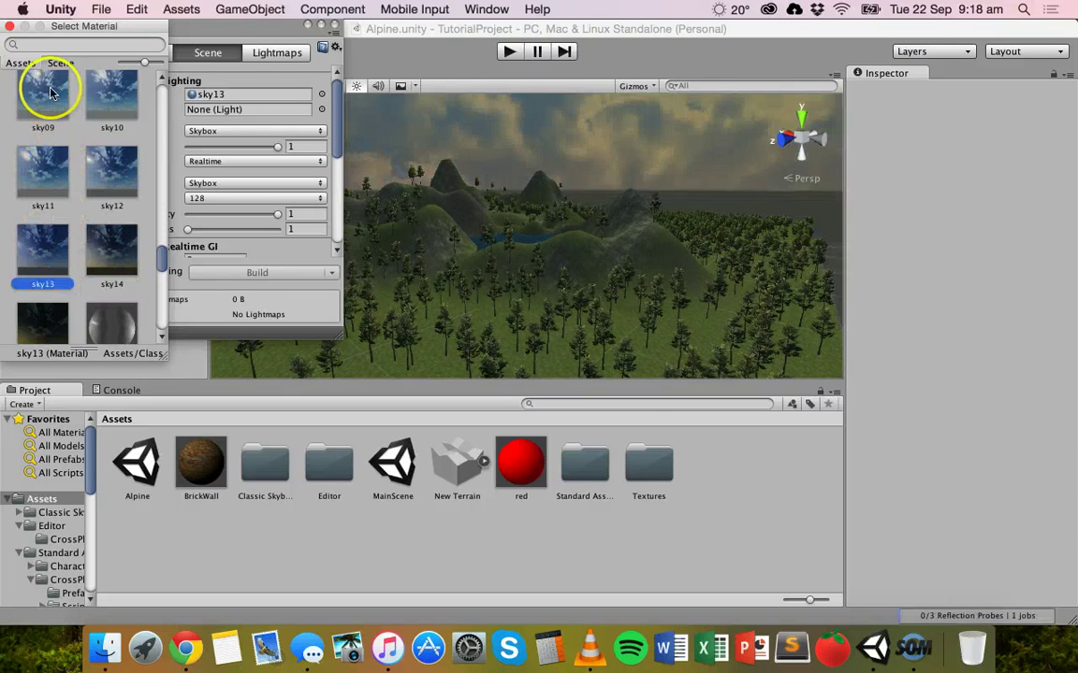
left_click(109, 106)
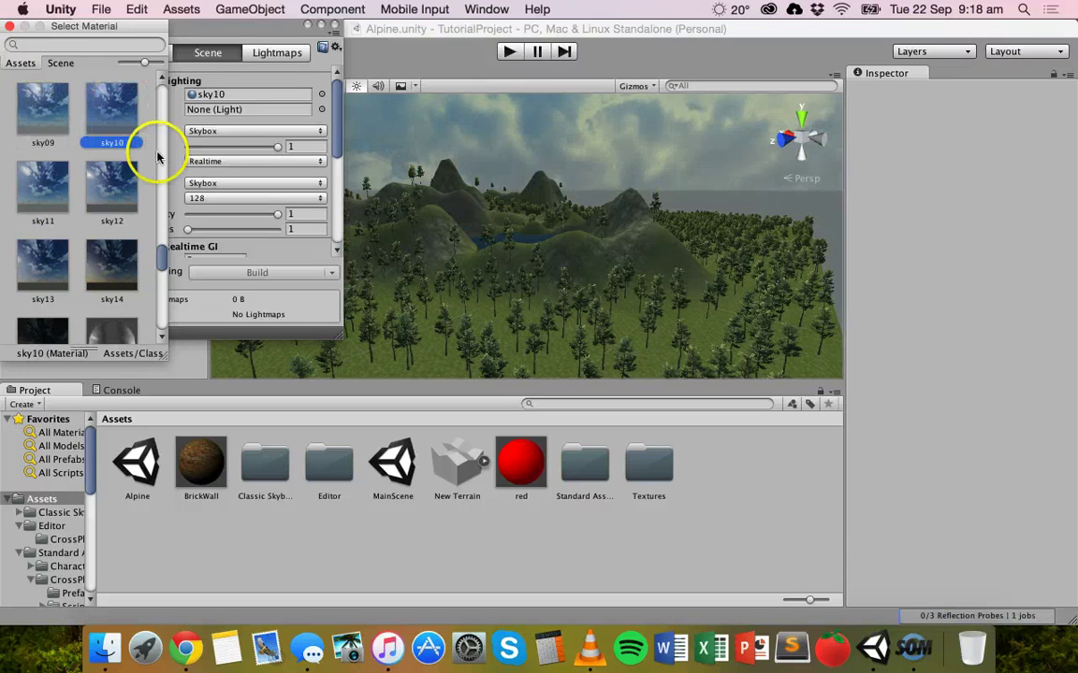
Try the sky08, sky07, sky05, sky06, sky04 and sky03 materials in turn as the scene's skybox.
left_click(162, 245)
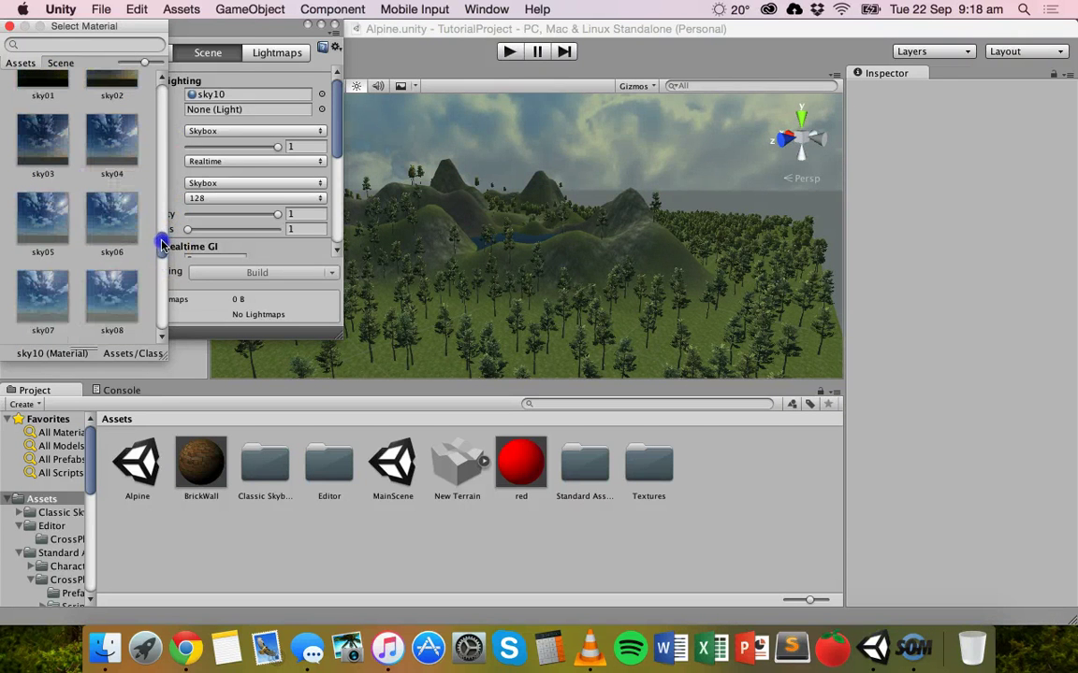
left_click(118, 292)
left_click(43, 290)
left_click(43, 198)
left_click(99, 211)
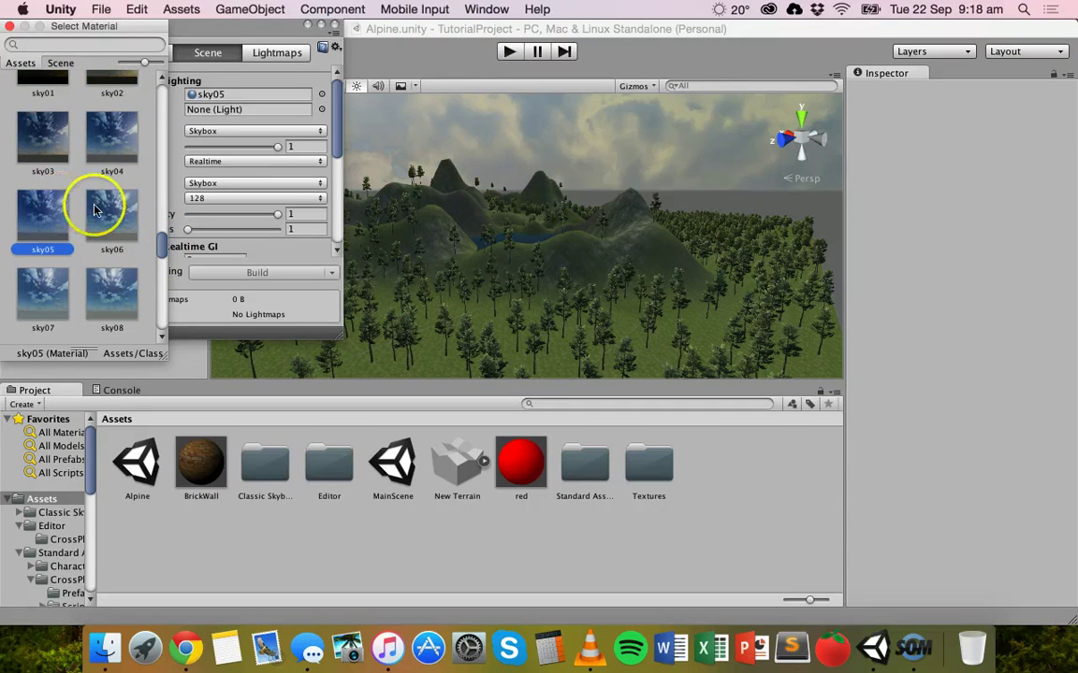
left_click(105, 152)
left_click(48, 135)
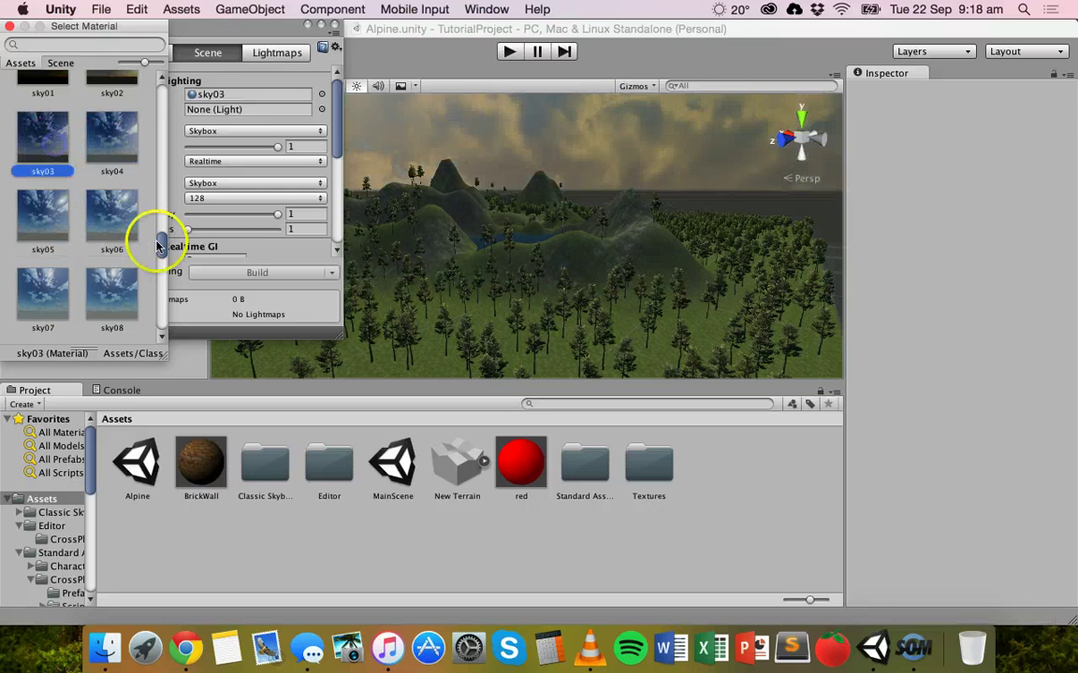
Try the Overcast2, Overcast1, Eerie and DawnDusk Skybox materials in turn as the scene's skybox.
mouse_move(160, 248)
left_mouse_down()
mouse_move(163, 209)
mouse_move(164, 228)
left_mouse_up()
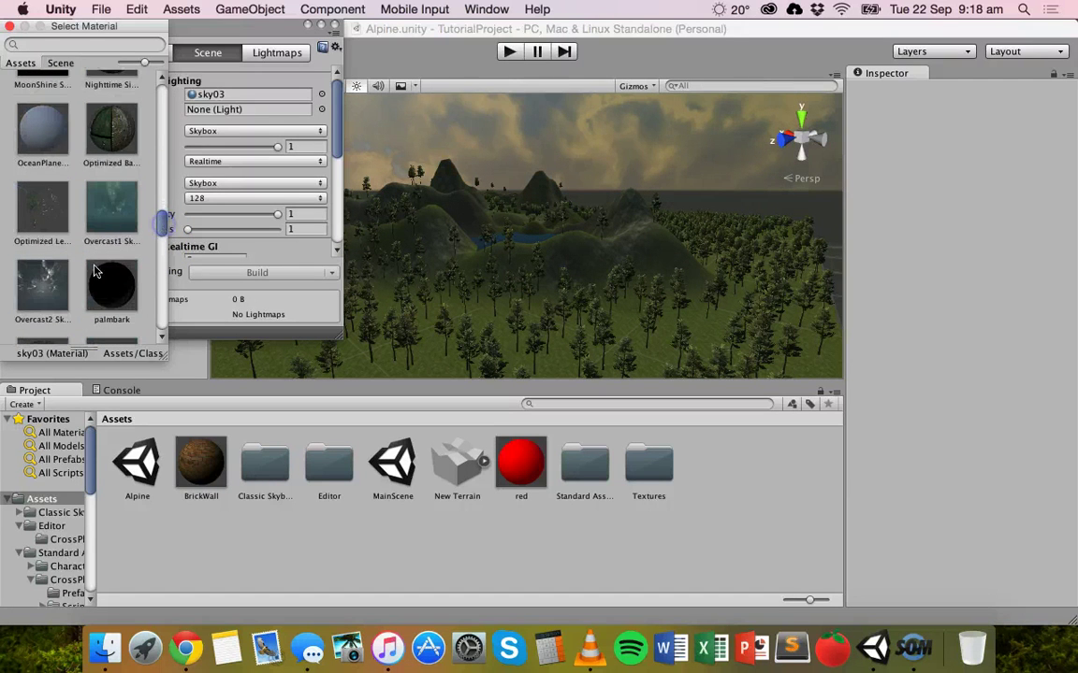
left_click(45, 283)
left_click(110, 215)
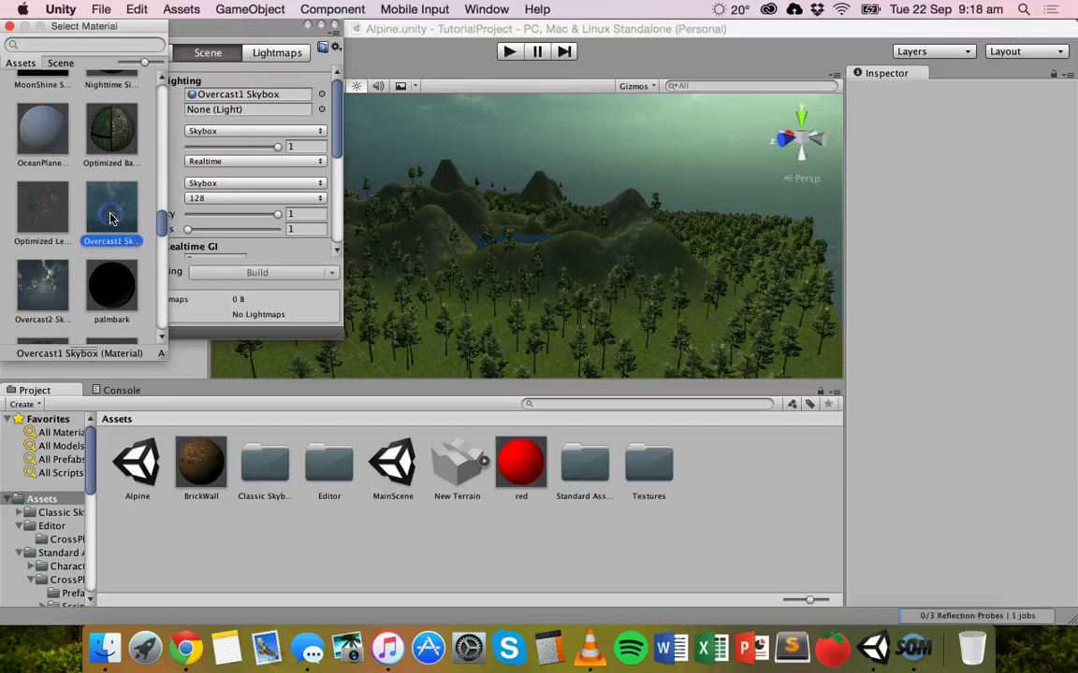
left_click(169, 225)
left_click_drag(169, 225, 167, 152)
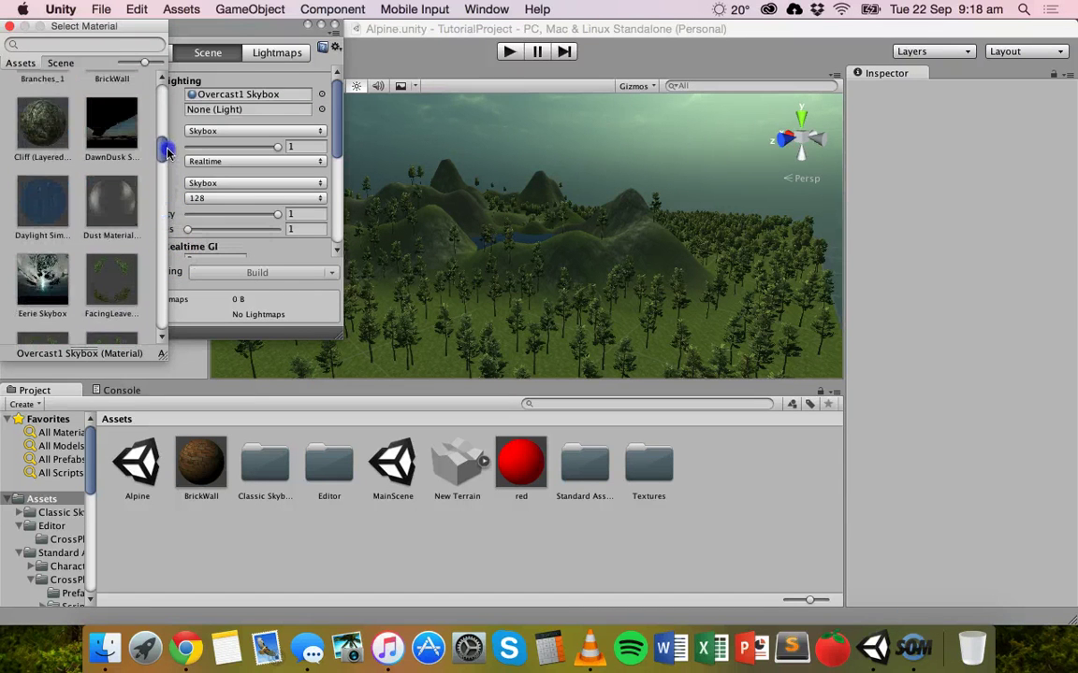
left_click(59, 283)
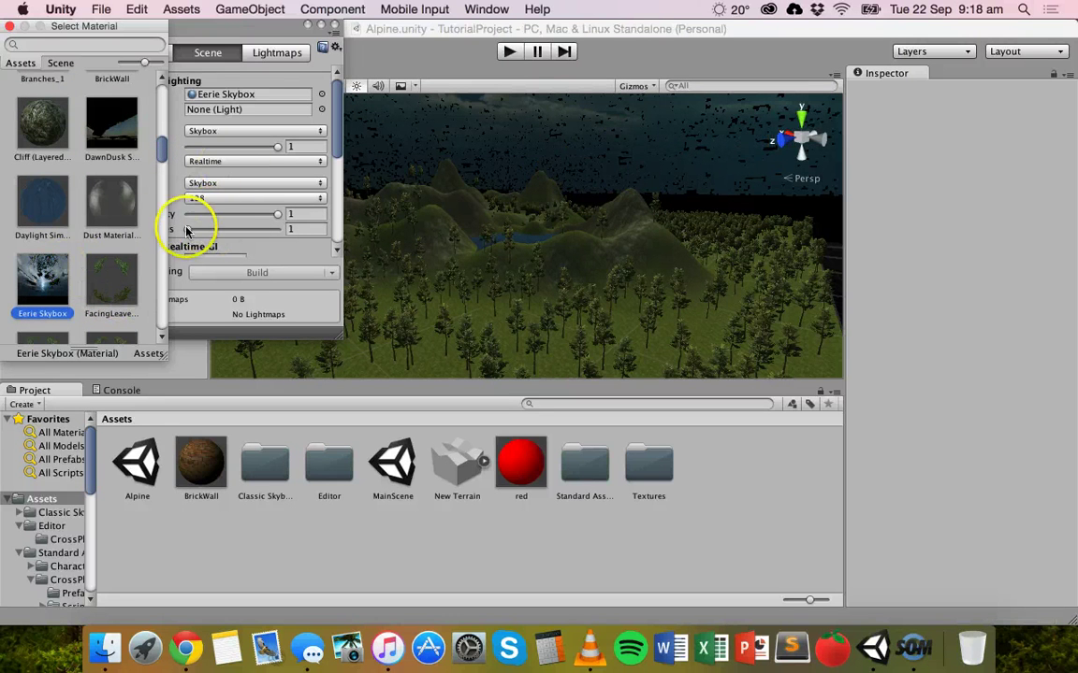
left_click(117, 126)
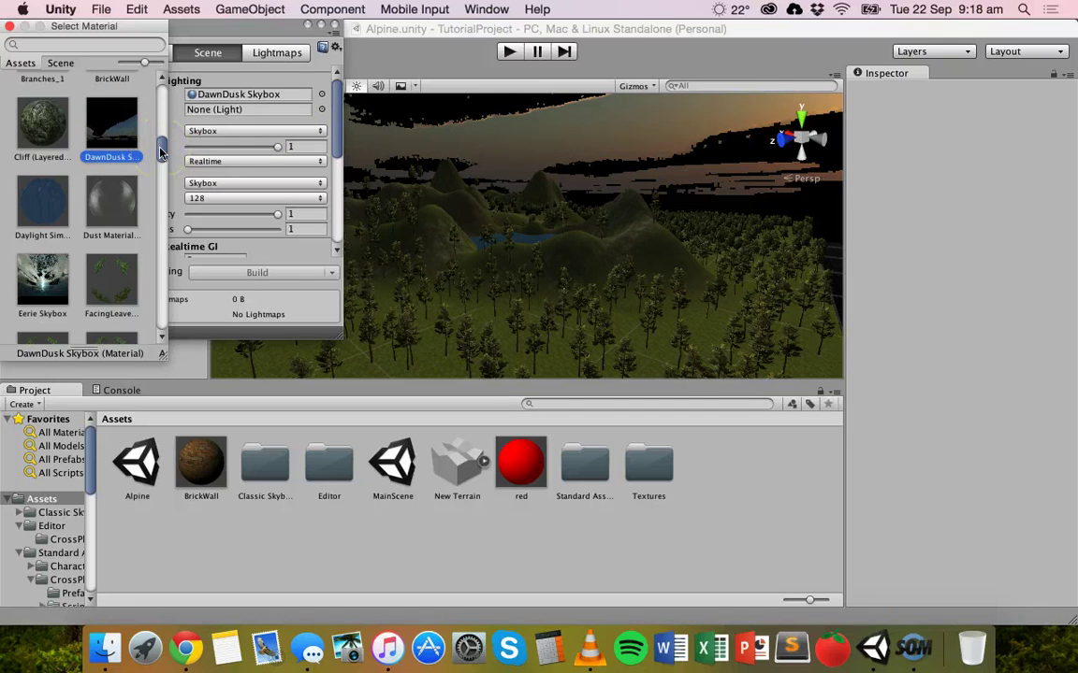
Set the scene's skybox to Sunny3 Skybox and close the Lighting settings.
left_click_drag(161, 153, 157, 298)
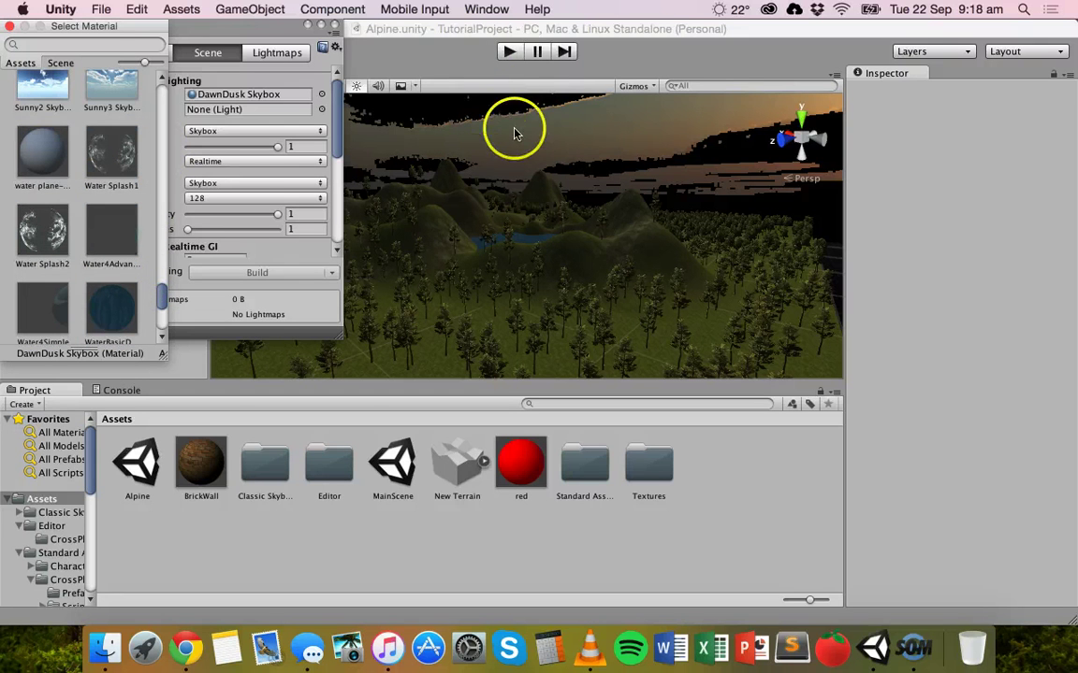
mouse_move(161, 296)
left_mouse_down()
mouse_move(163, 325)
mouse_move(161, 283)
left_mouse_up()
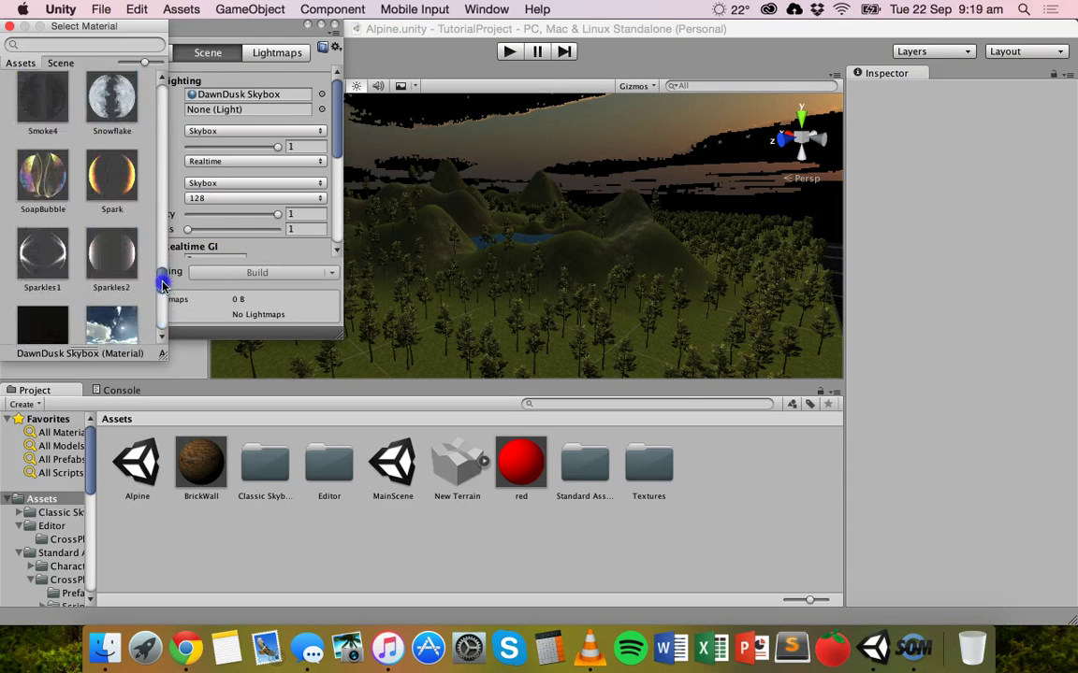
left_click(107, 222)
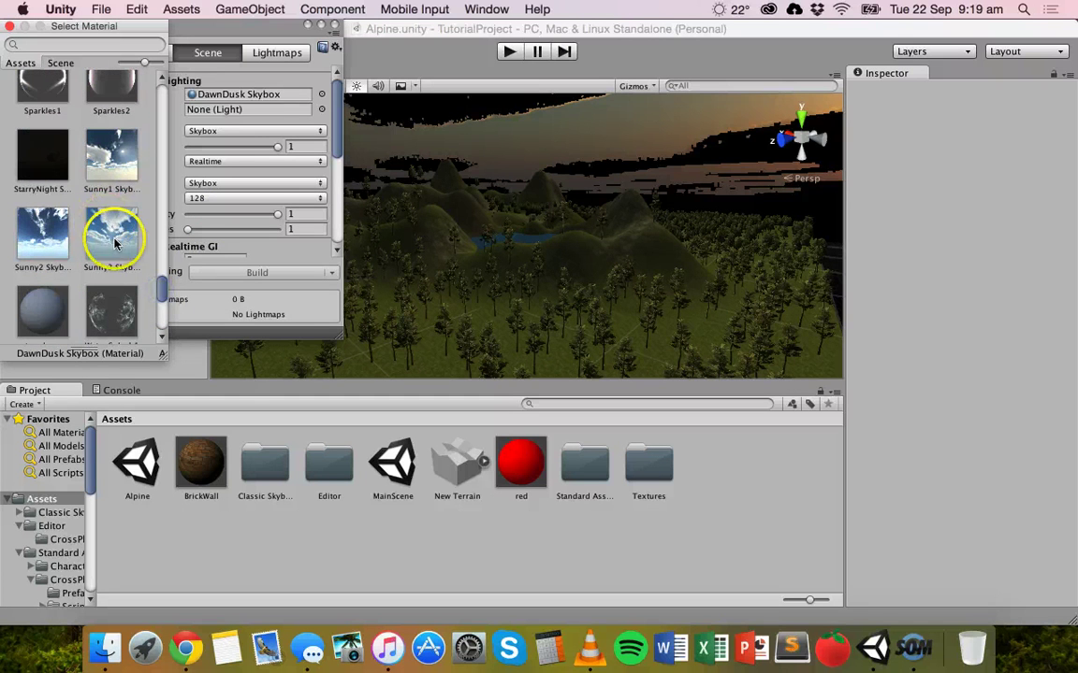
double_click(108, 223)
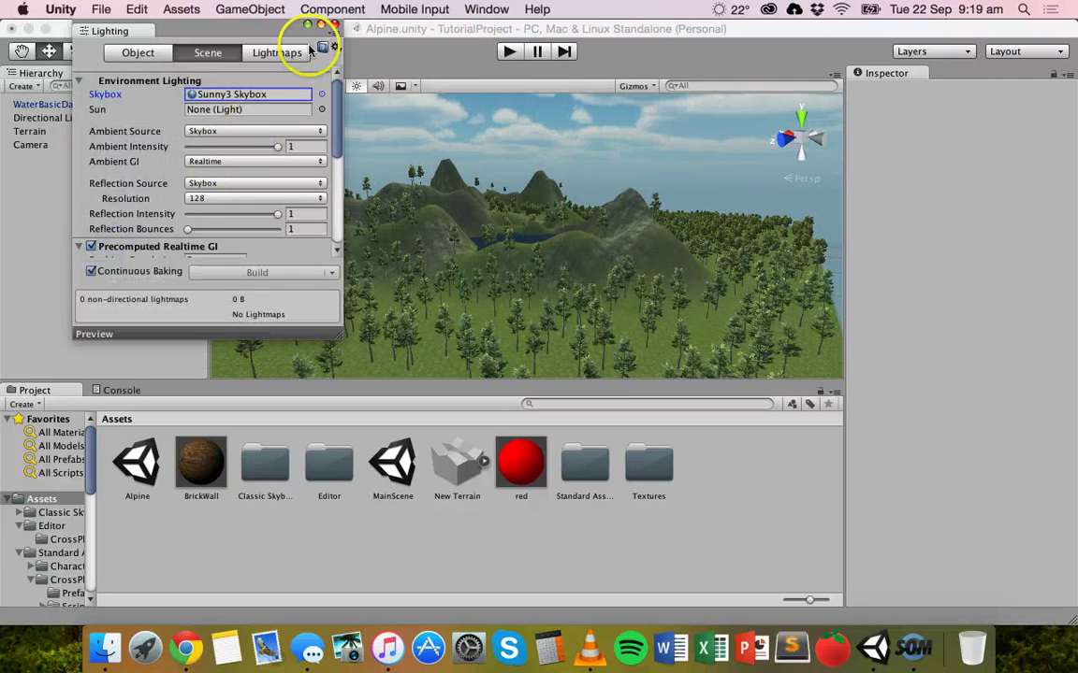
left_click(334, 25)
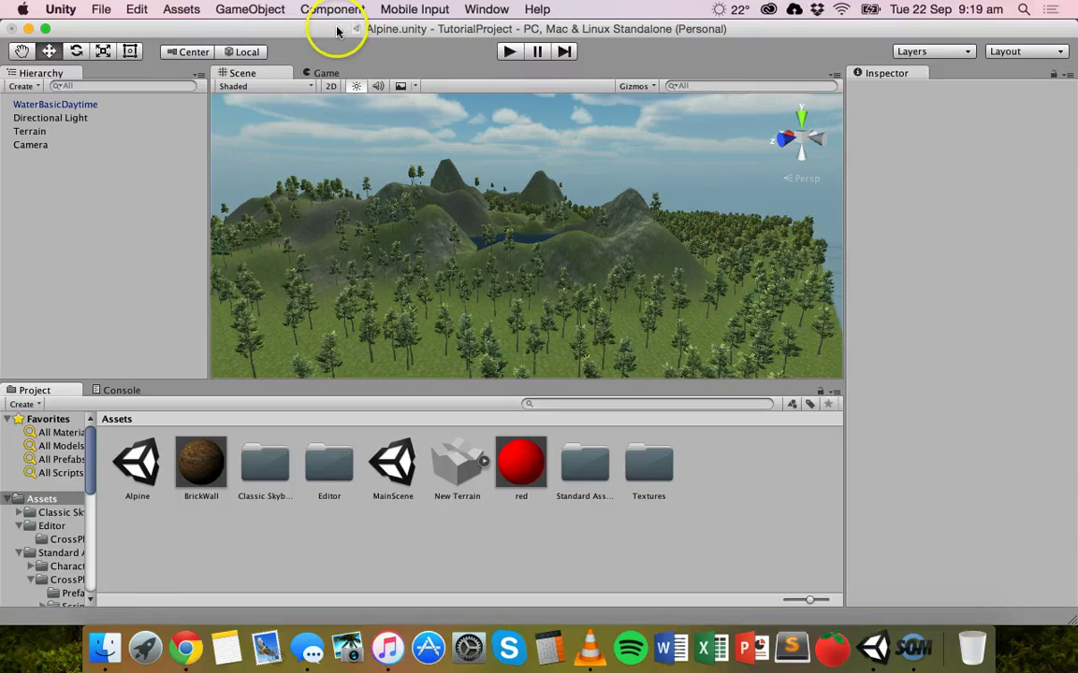
Examine the sky around the terrain in the scene, run the game to check it from the camera, and stop playing.
left_click_drag(532, 205, 435, 226, "alt")
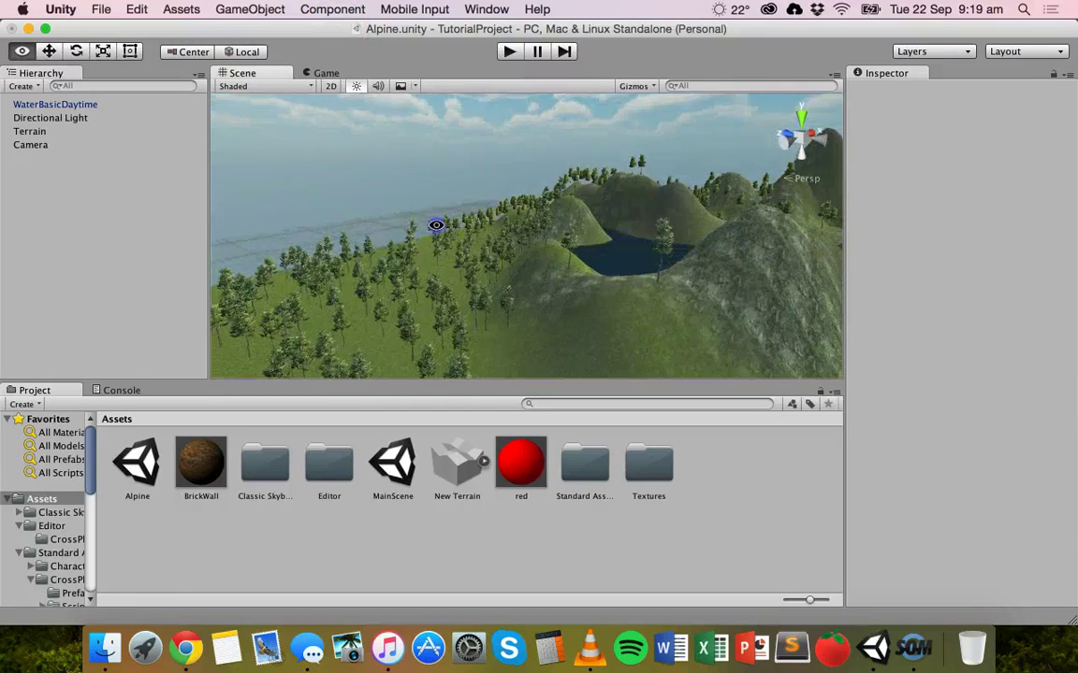
left_click_drag(507, 198, 757, 216, "alt")
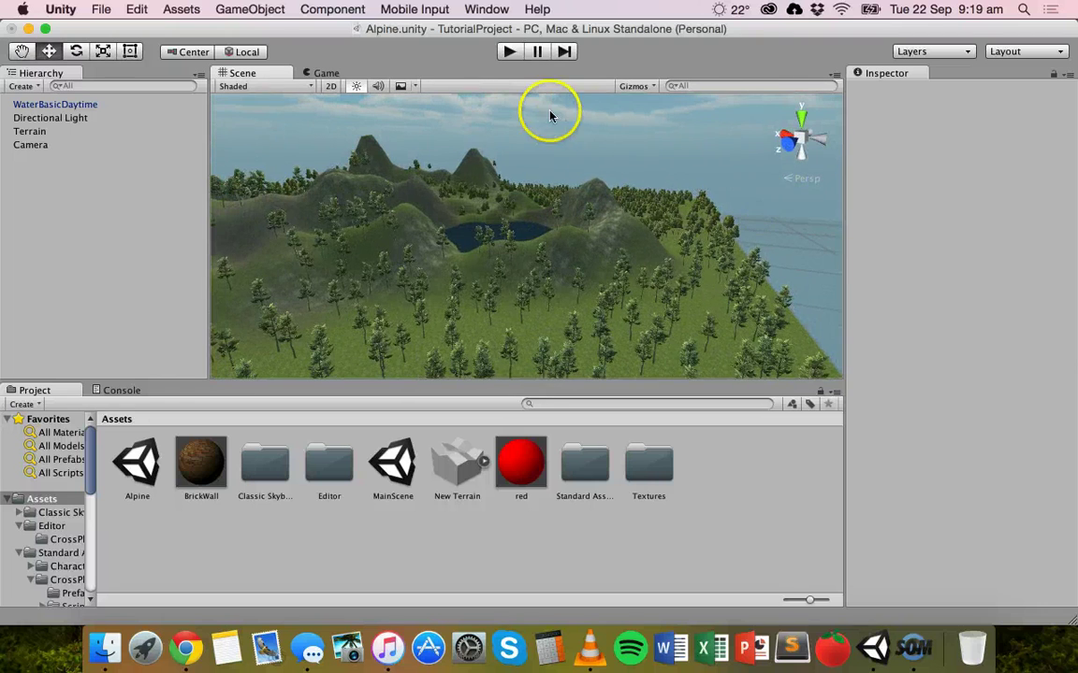
left_click(511, 54)
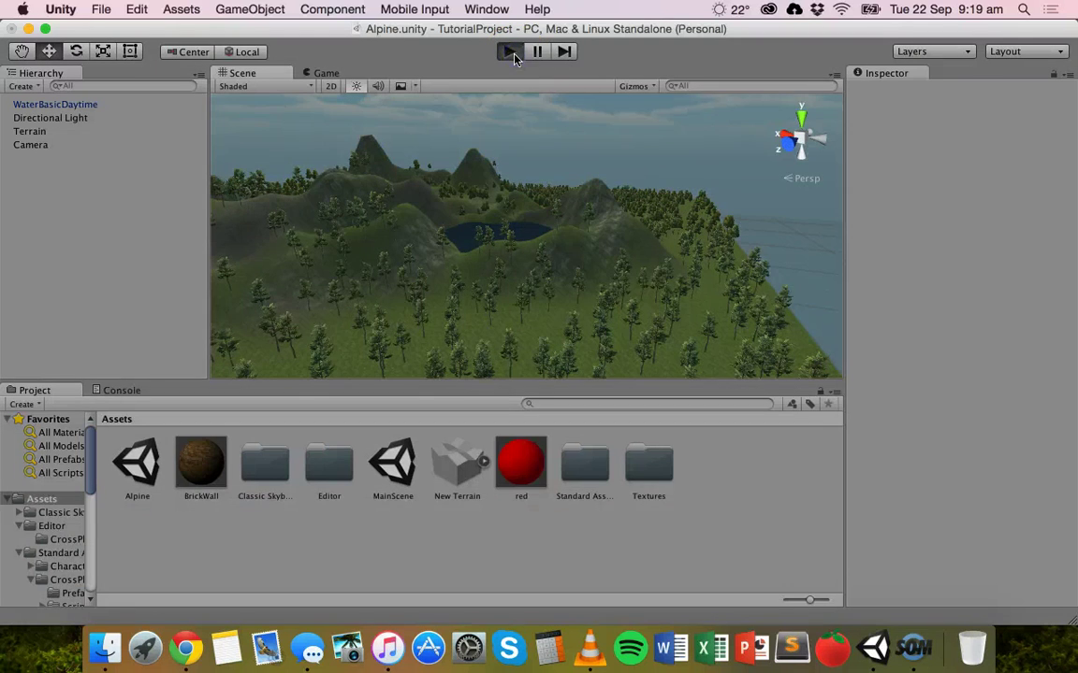
mouse_move(524, 222)
left_mouse_down()
mouse_move(503, 171)
mouse_move(526, 307)
left_mouse_up()
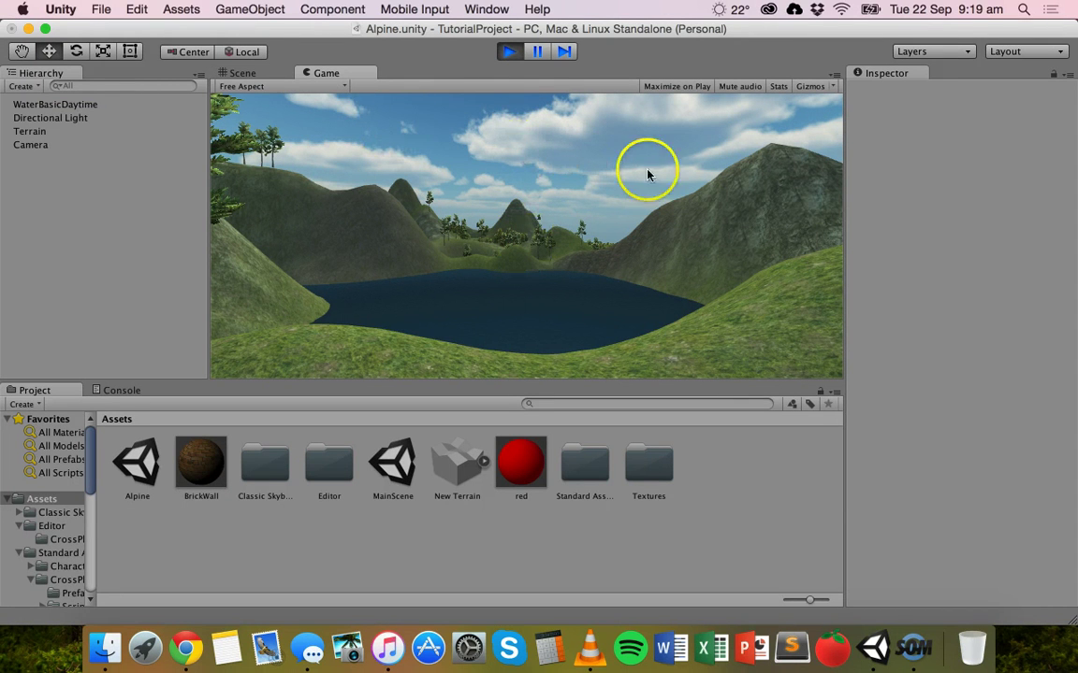
left_click(510, 53)
left_click(602, 210)
Open the Skyboxes folder inside the Standard Assets folder of the project.
left_click(273, 474)
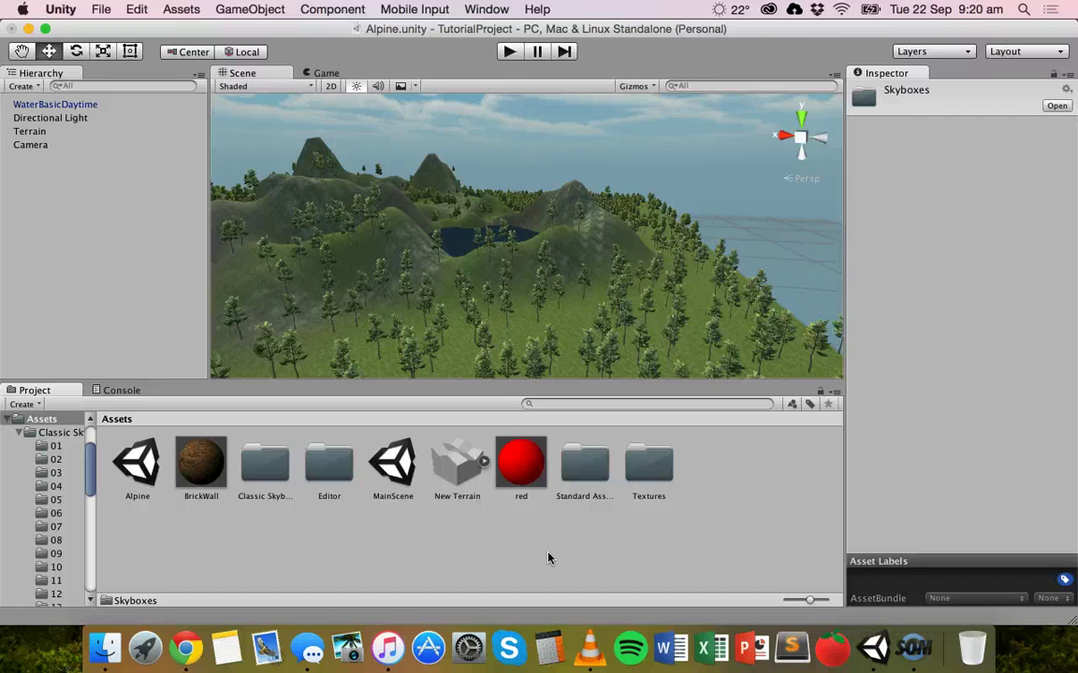
double_click(595, 475)
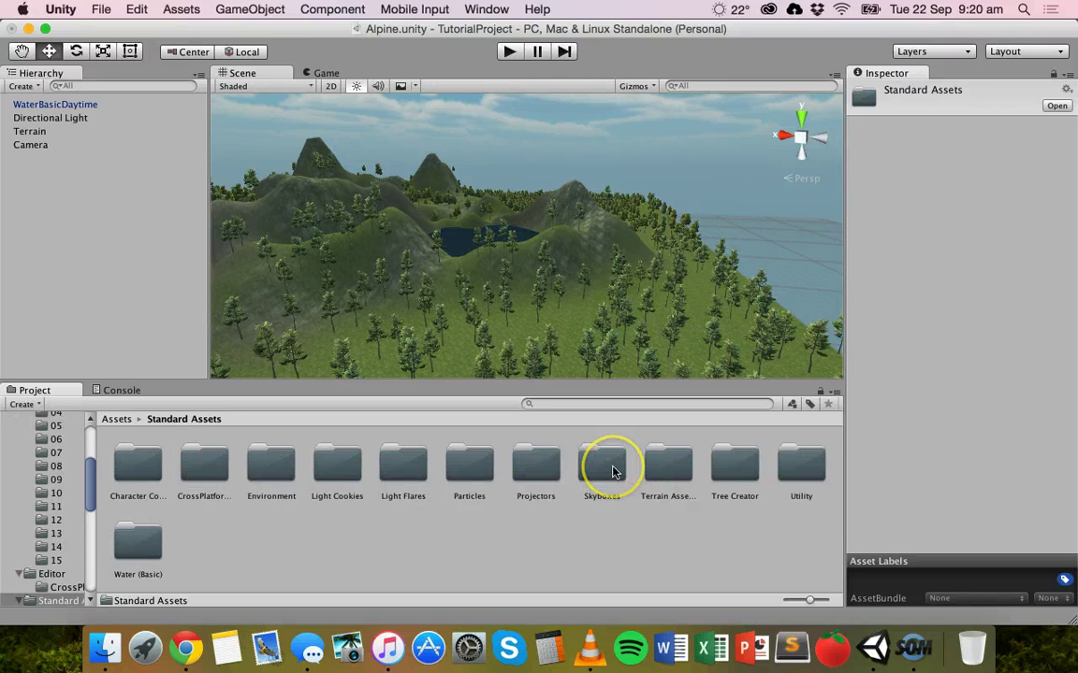
double_click(613, 471)
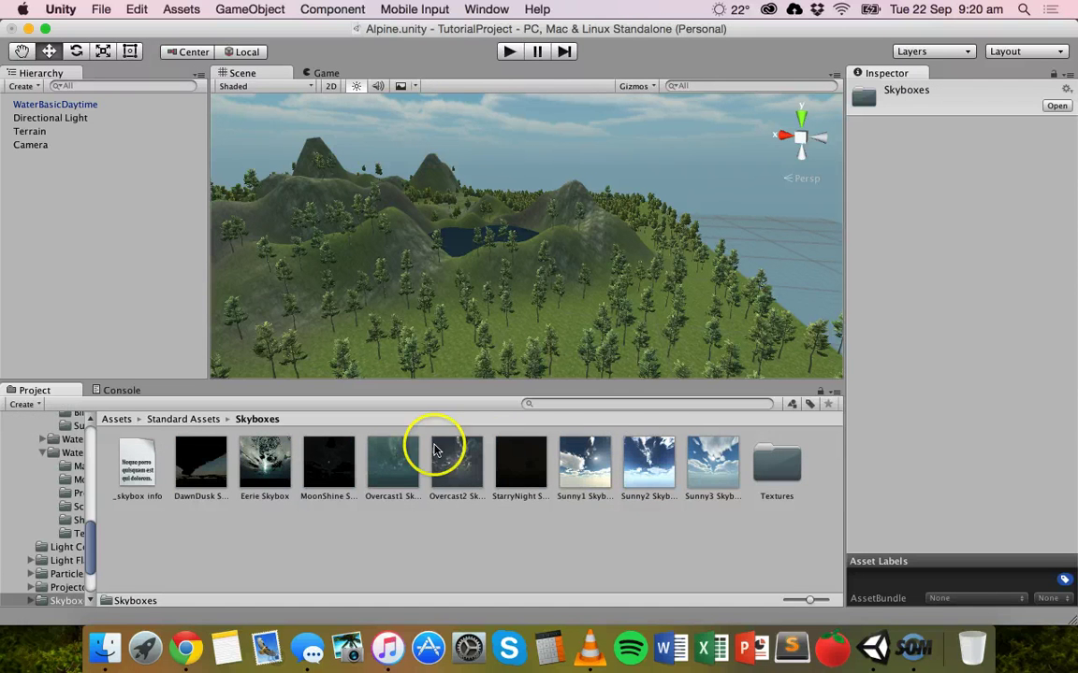
Inspect the Sunny3, Sunny2, StarryNight, Overcast2 and Overcast1 Skybox materials in turn.
left_click(693, 463)
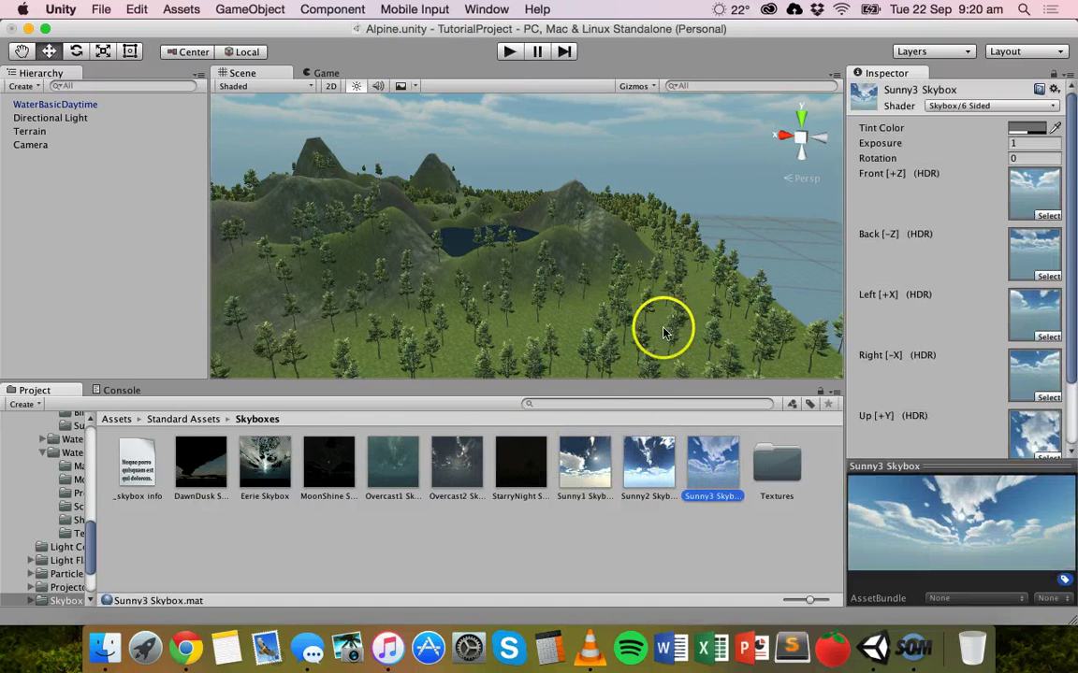
left_click(639, 477)
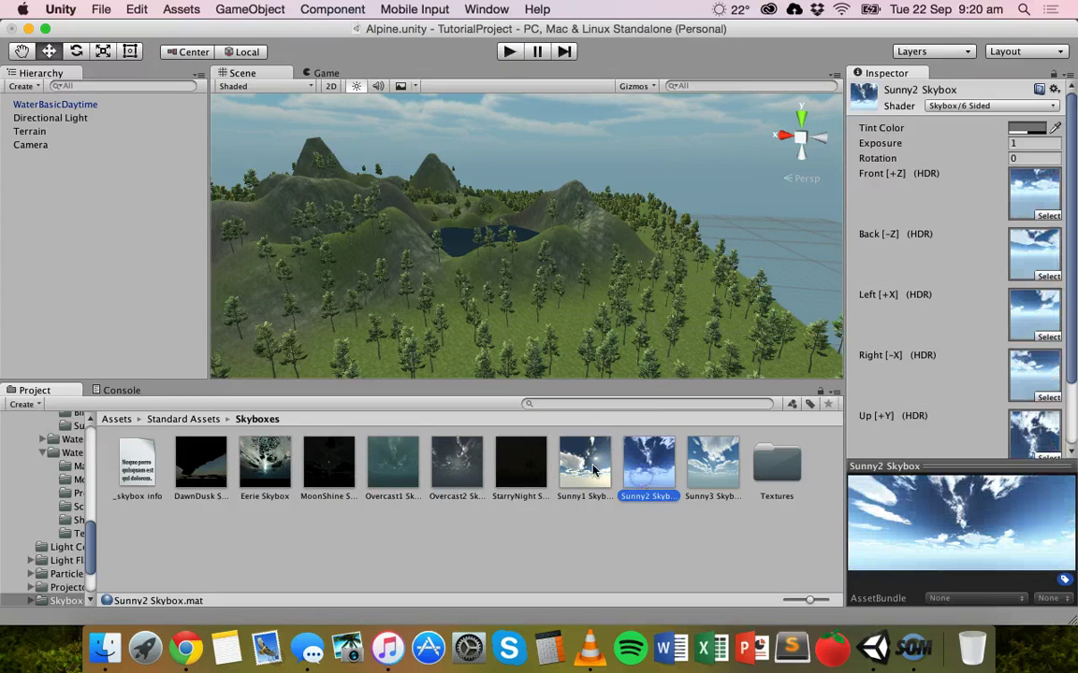
left_click(511, 460)
left_click(457, 463)
left_click(393, 463)
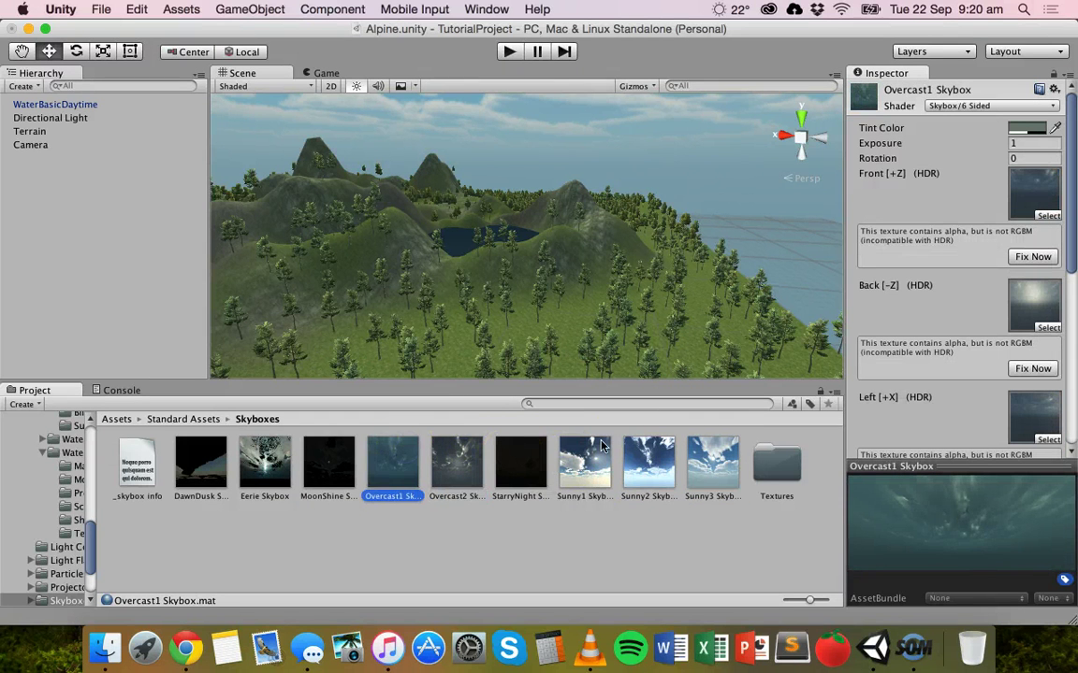
Fix the HDR incompatibility of the front, back, left, right, up and down textures in the DawnDusk Skybox material.
left_click(206, 458)
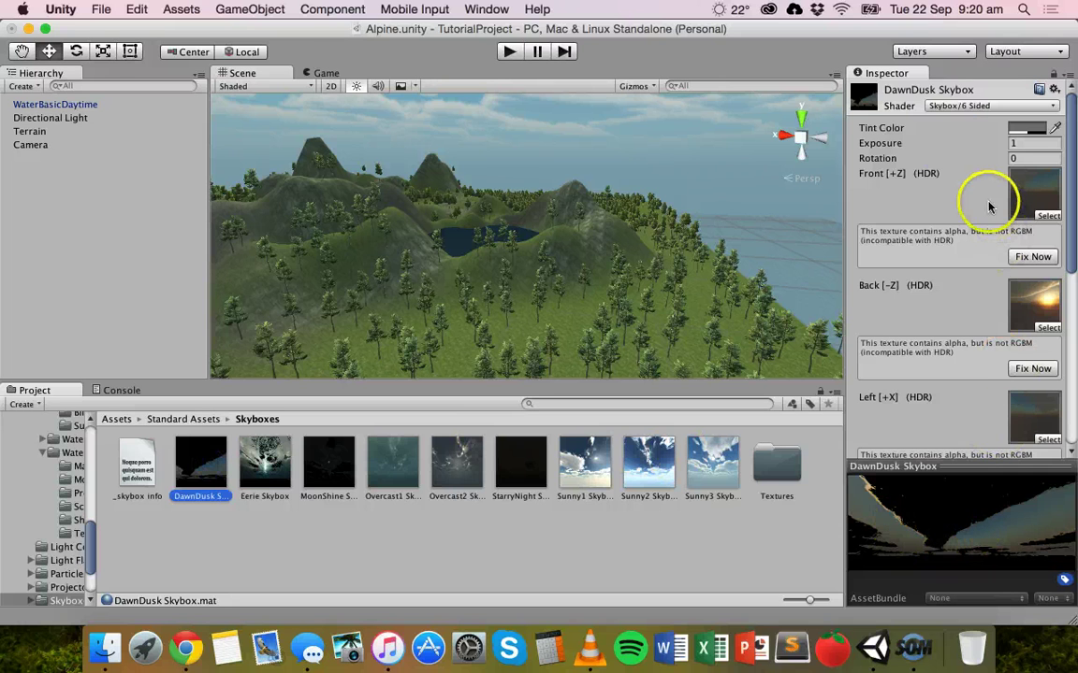
scroll(953, 214, "down", 1)
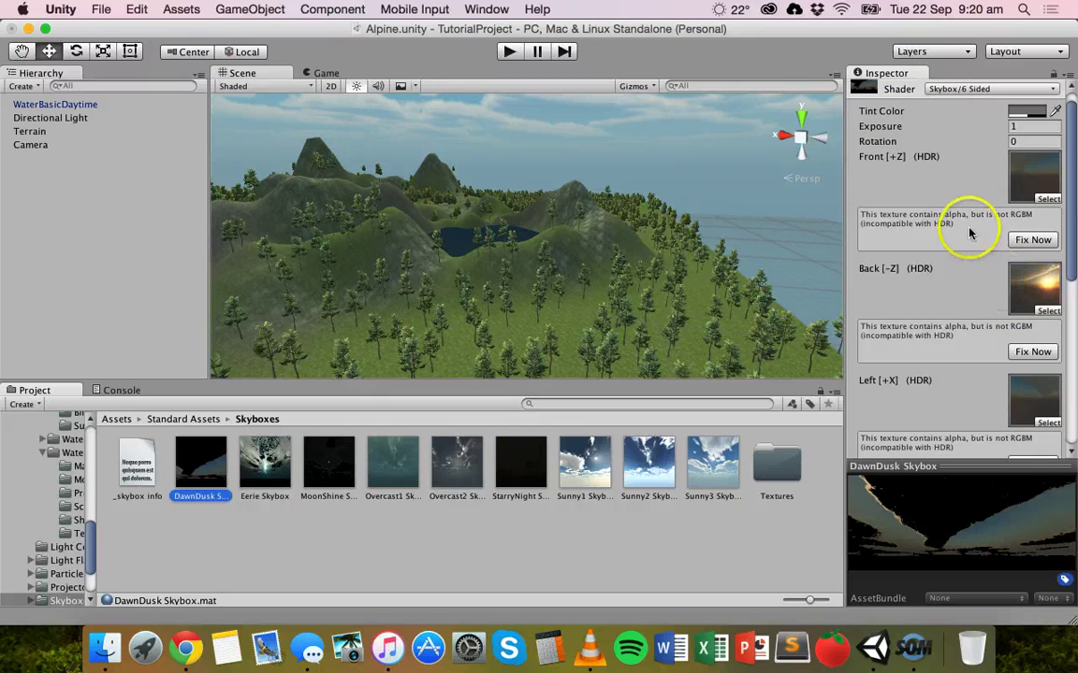
scroll(968, 228, "down", 5)
scroll(968, 228, "up", 6)
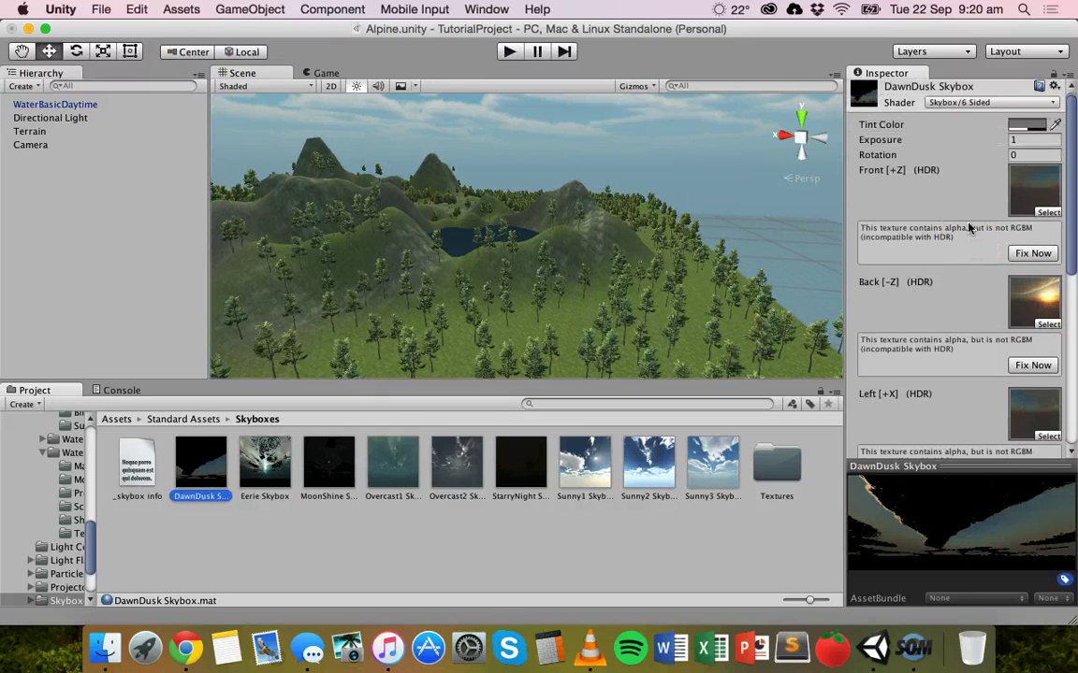
left_click(1032, 252)
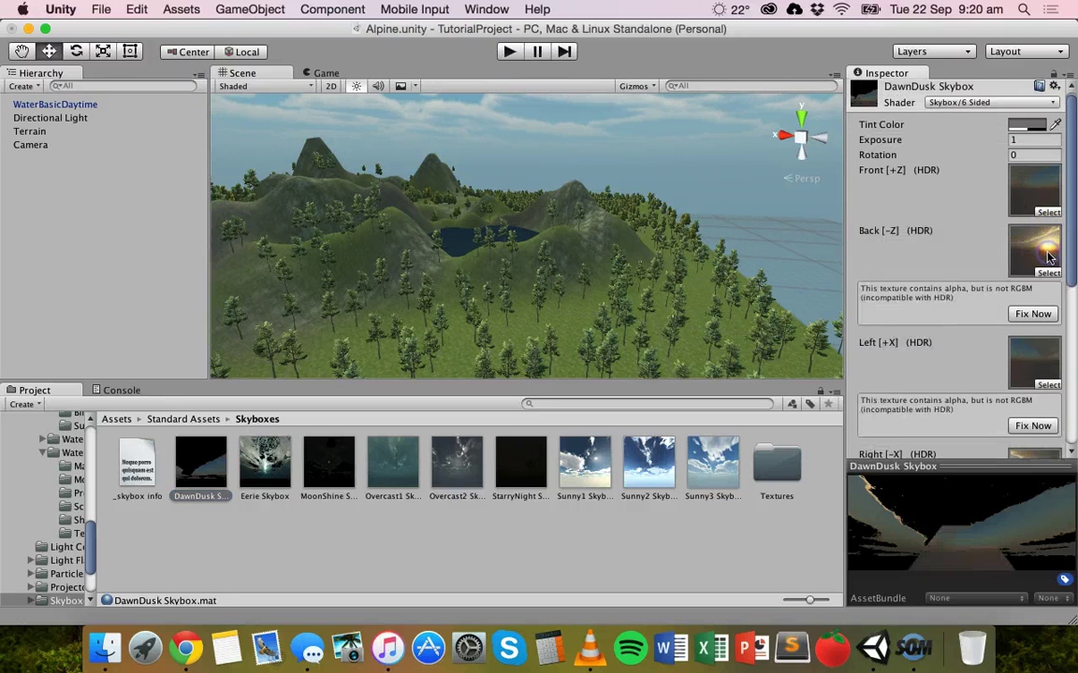
left_click(1033, 314)
scroll(1029, 284, "down", 5)
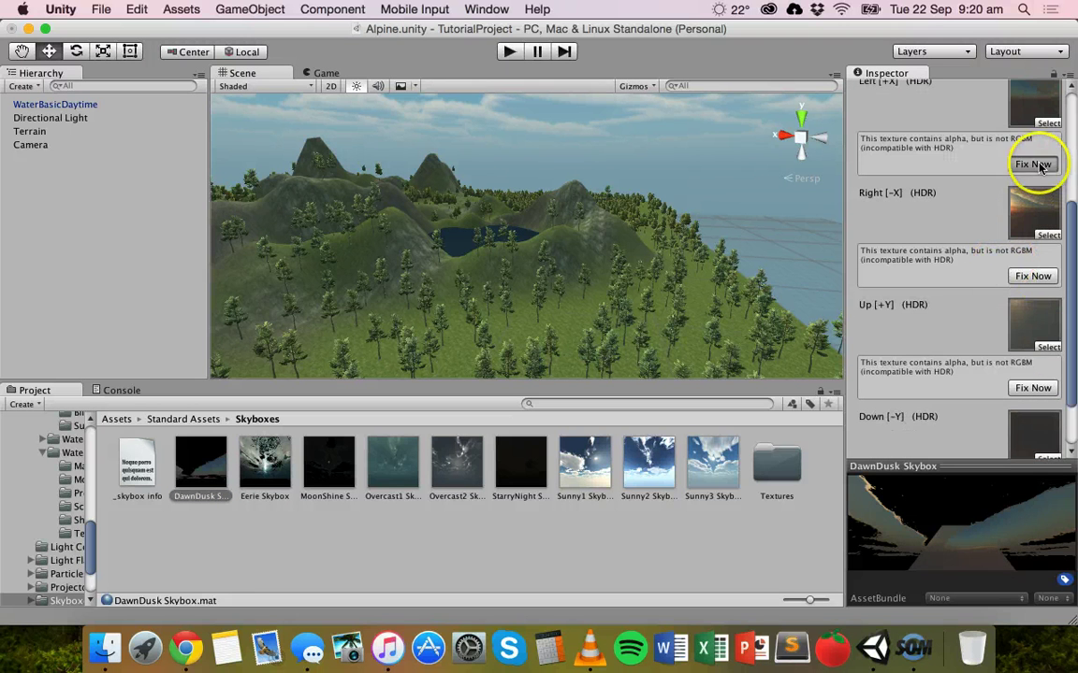
left_click(1033, 165)
left_click(1035, 222)
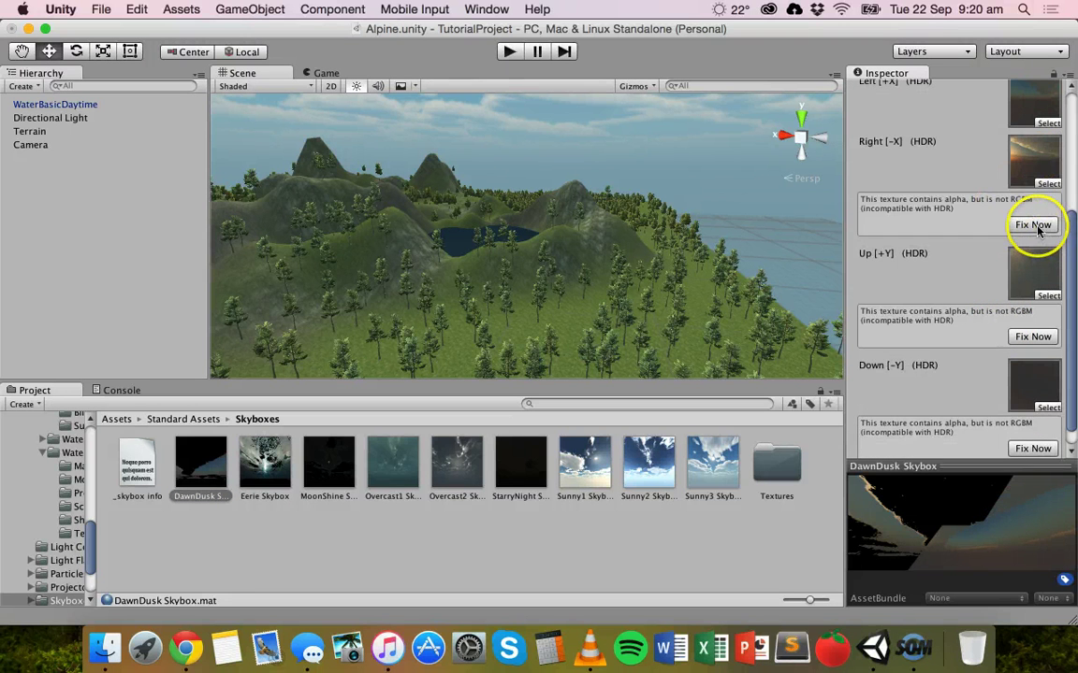
left_click(1035, 315)
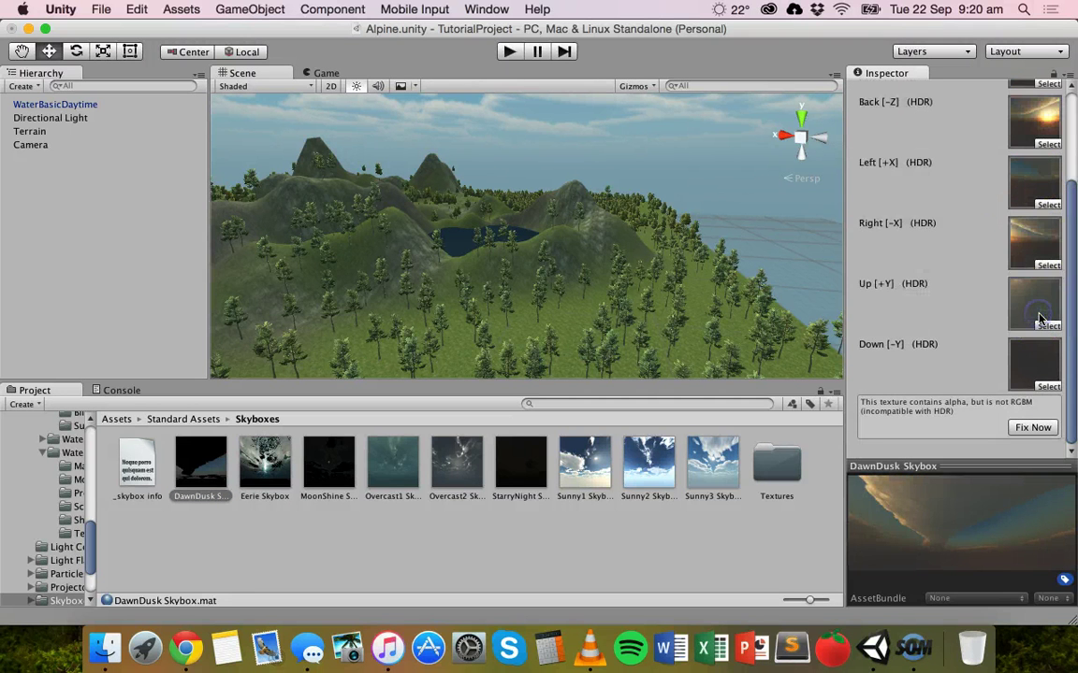
left_click(1046, 427)
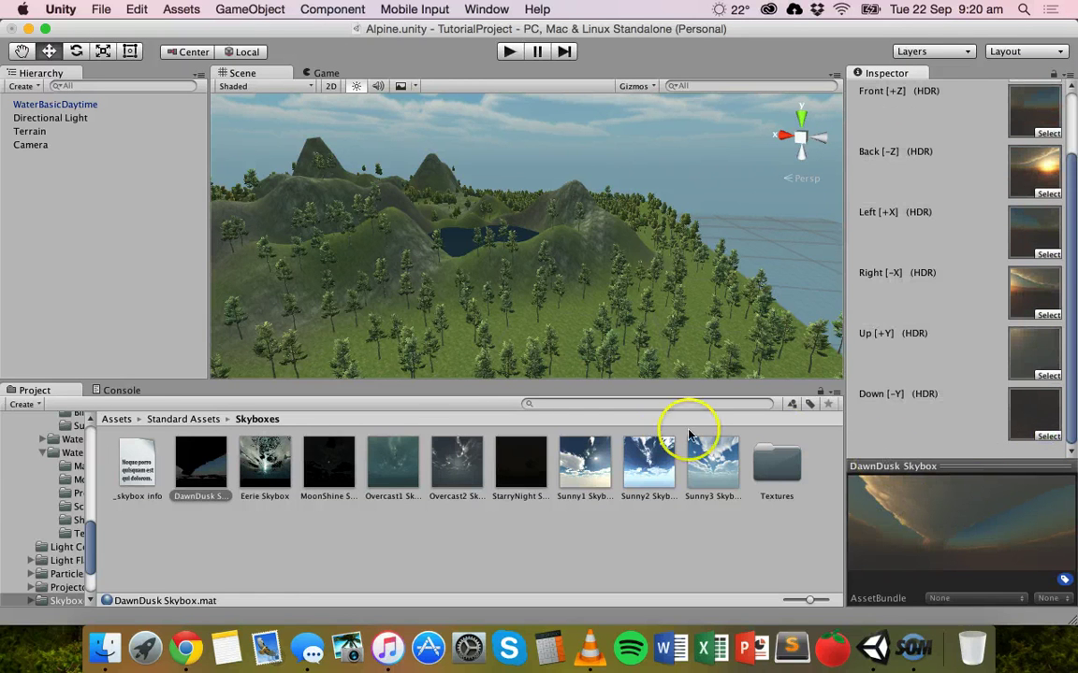
Fix the HDR incompatibility of all six side textures in the Eerie Skybox material.
left_click(268, 459)
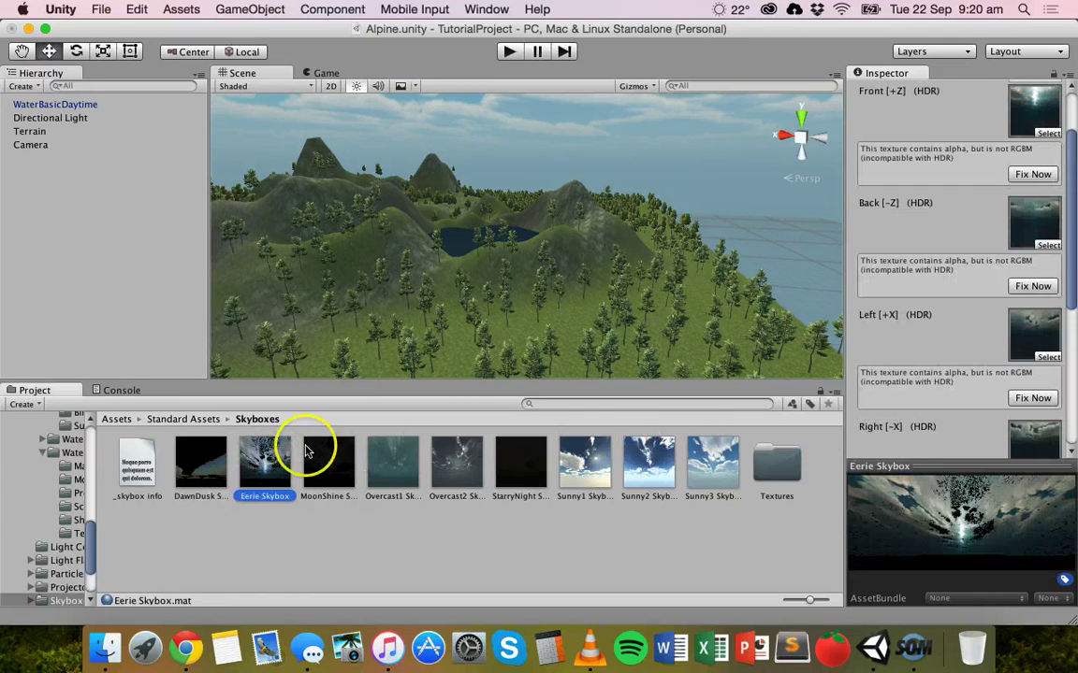
left_click(1037, 175)
left_click(1038, 239)
left_click(1039, 296)
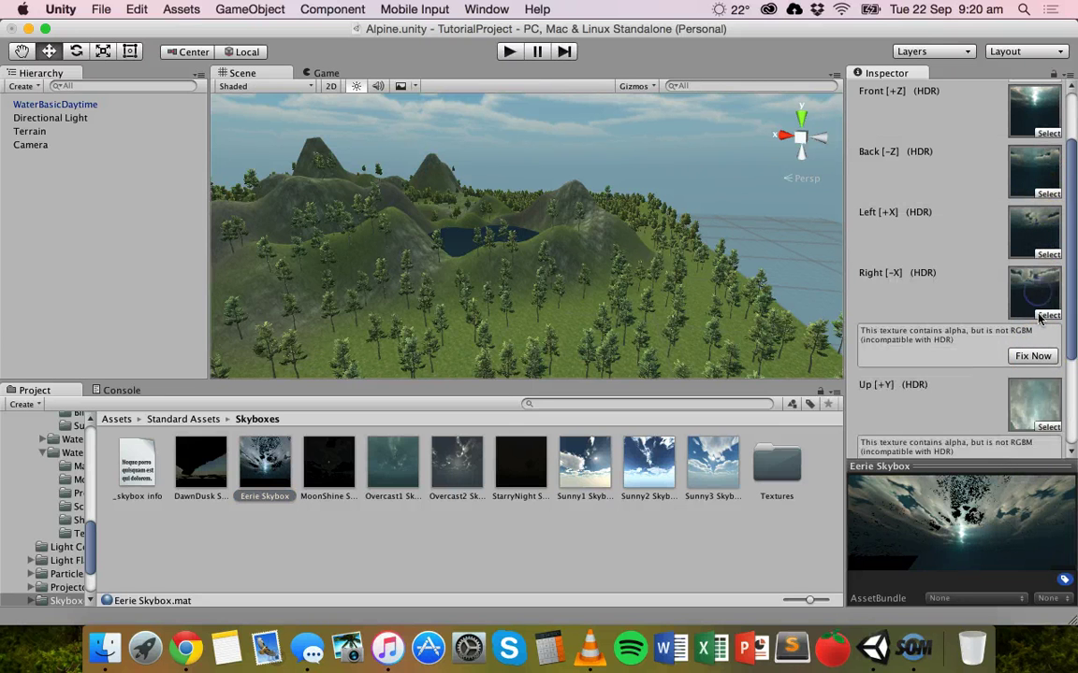
left_click(1035, 356)
left_click(1034, 315)
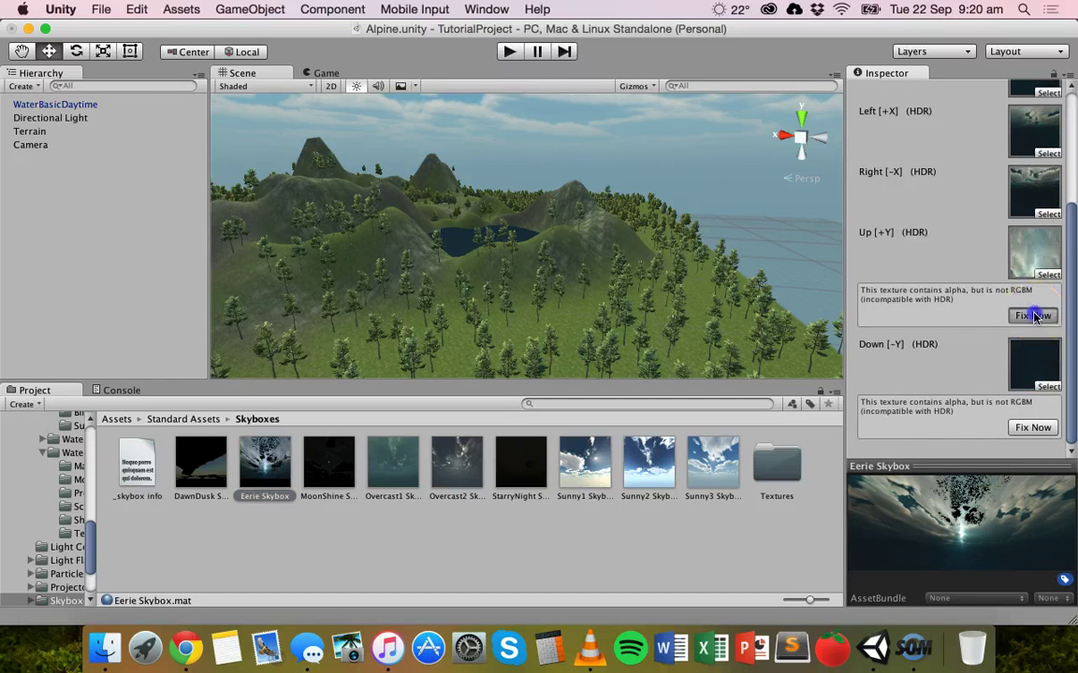
left_click(1034, 428)
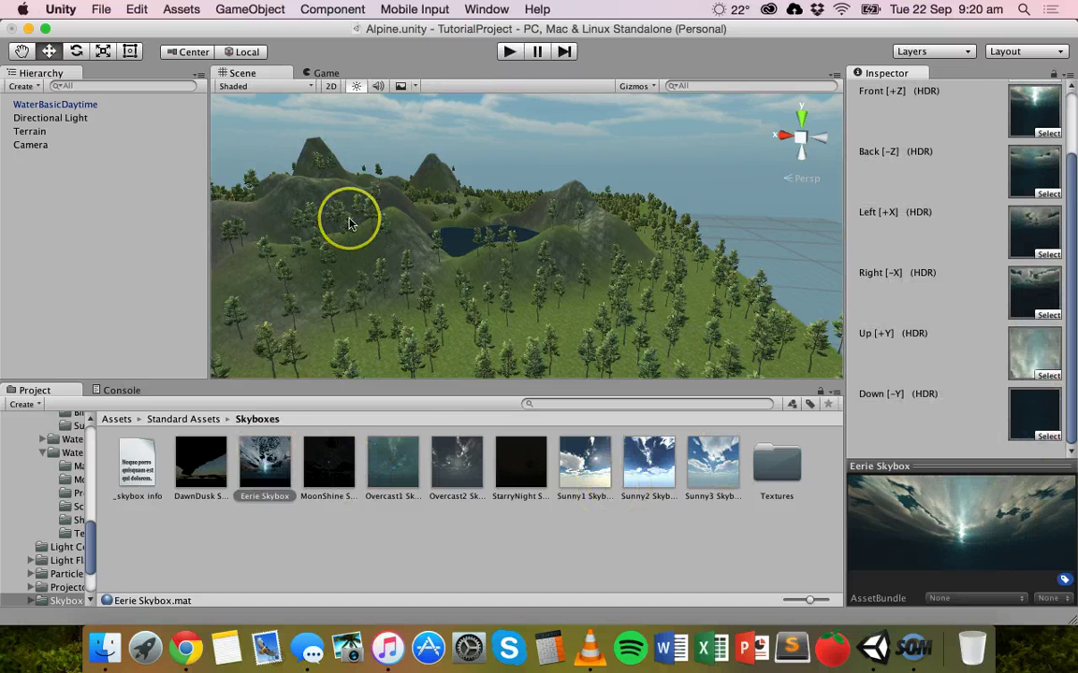
Try the Eerie Skybox in the Lighting settings and set DawnDusk Skybox as the scene's skybox material.
scroll(349, 217, "down", 3)
left_click_drag(409, 125, 399, 101, "alt")
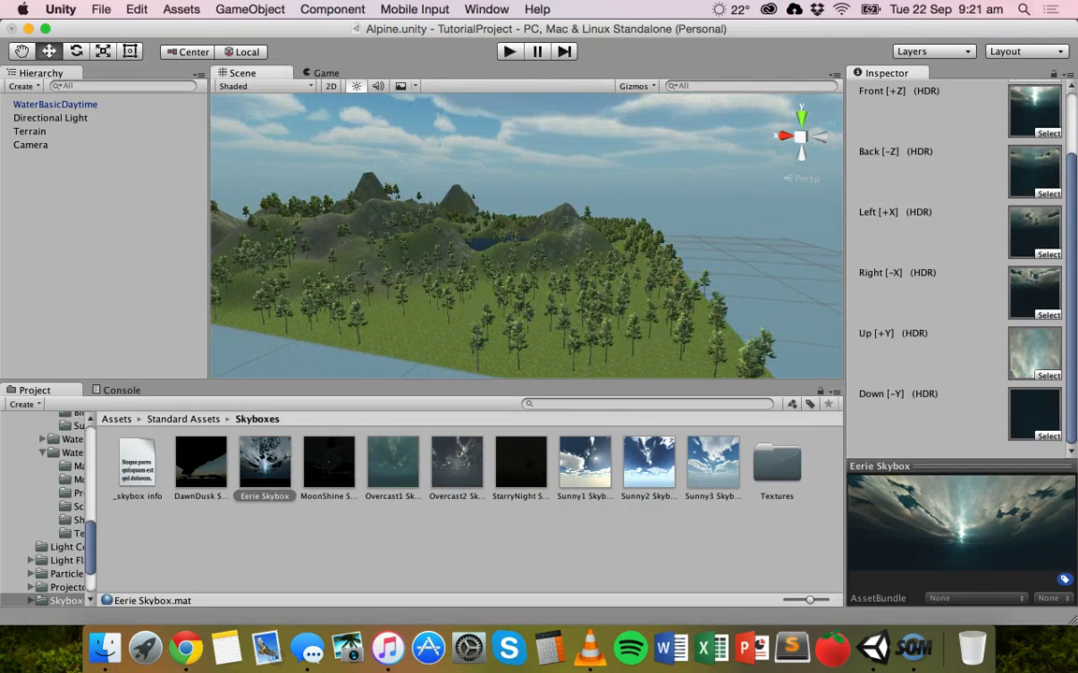
left_click(487, 8)
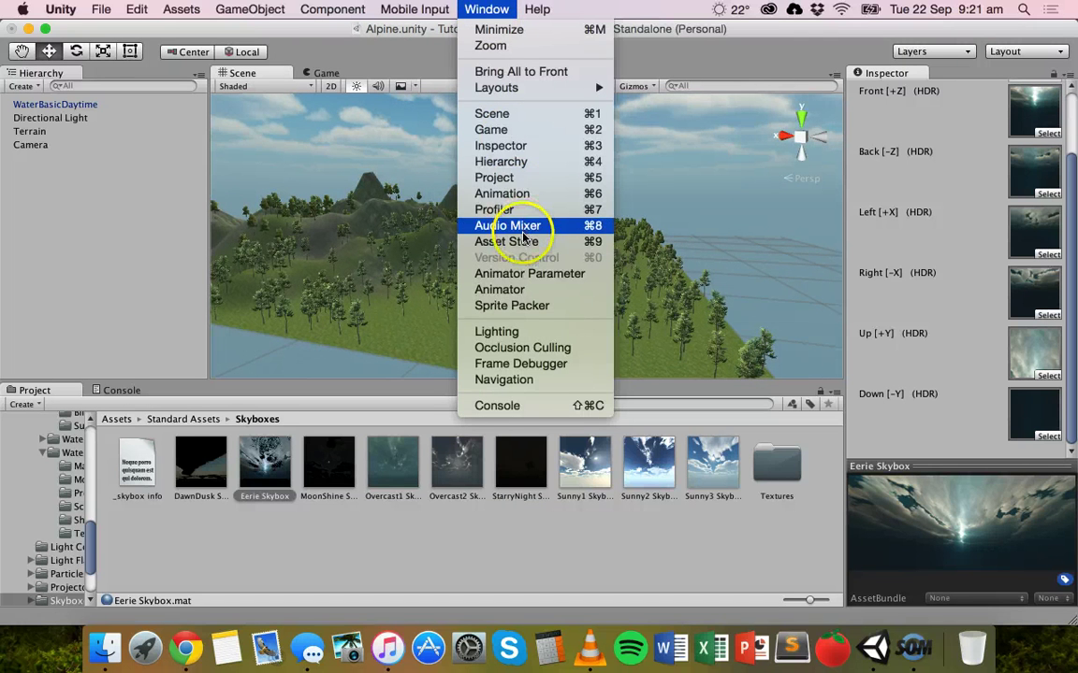
left_click(517, 336)
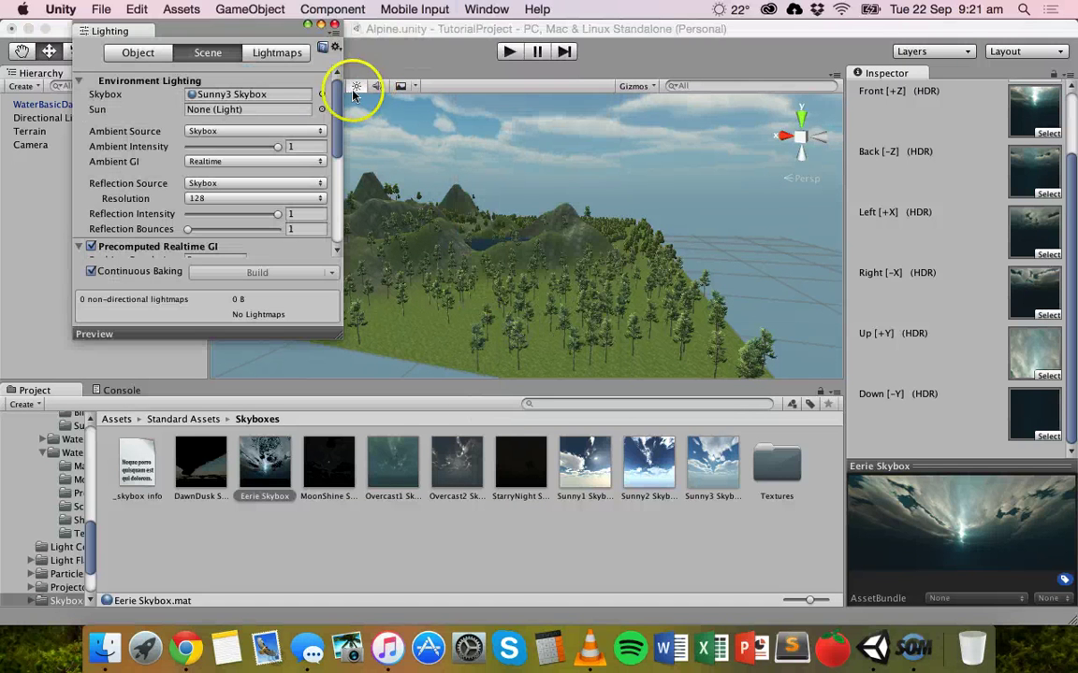
left_click(324, 97)
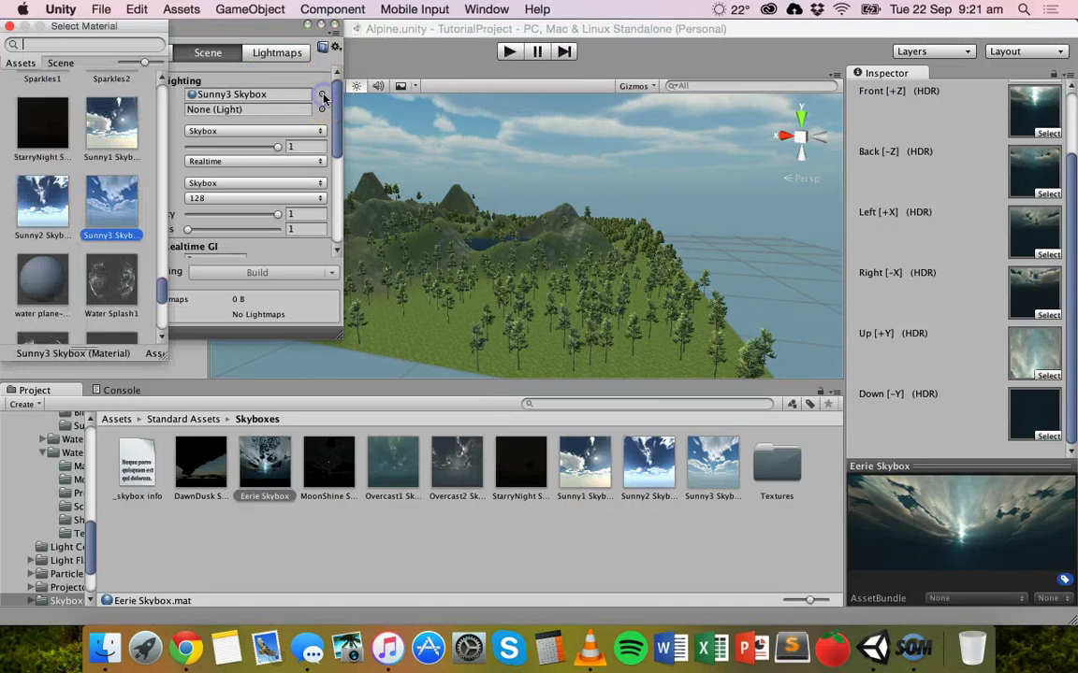
left_click_drag(161, 283, 161, 149)
left_click(128, 94)
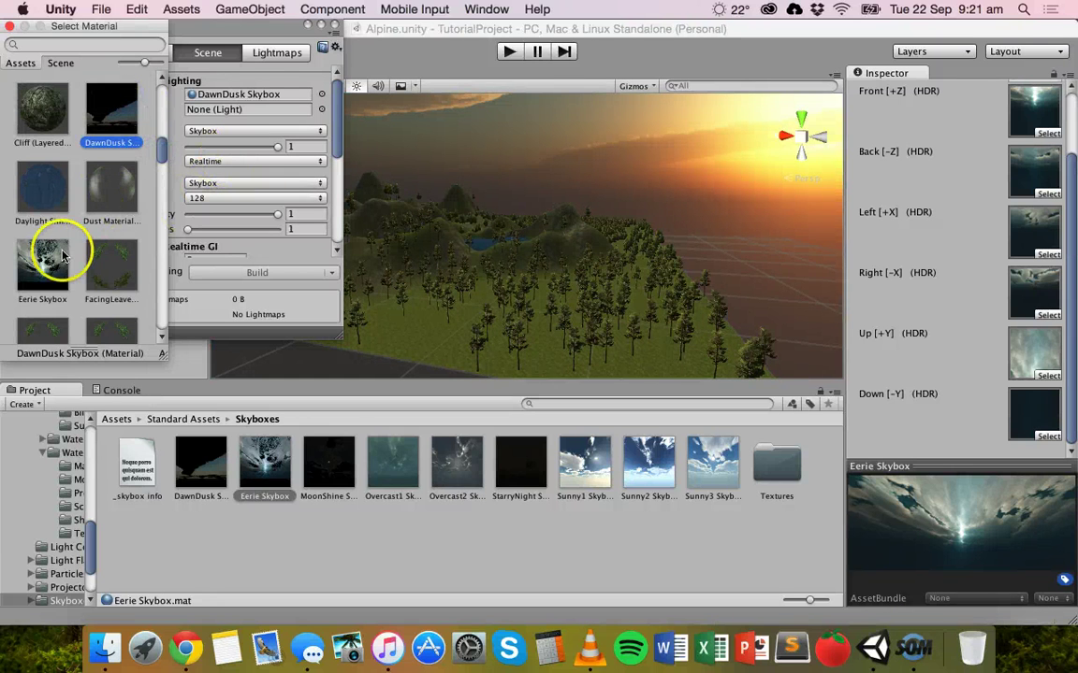
left_click(61, 255)
left_click(129, 117)
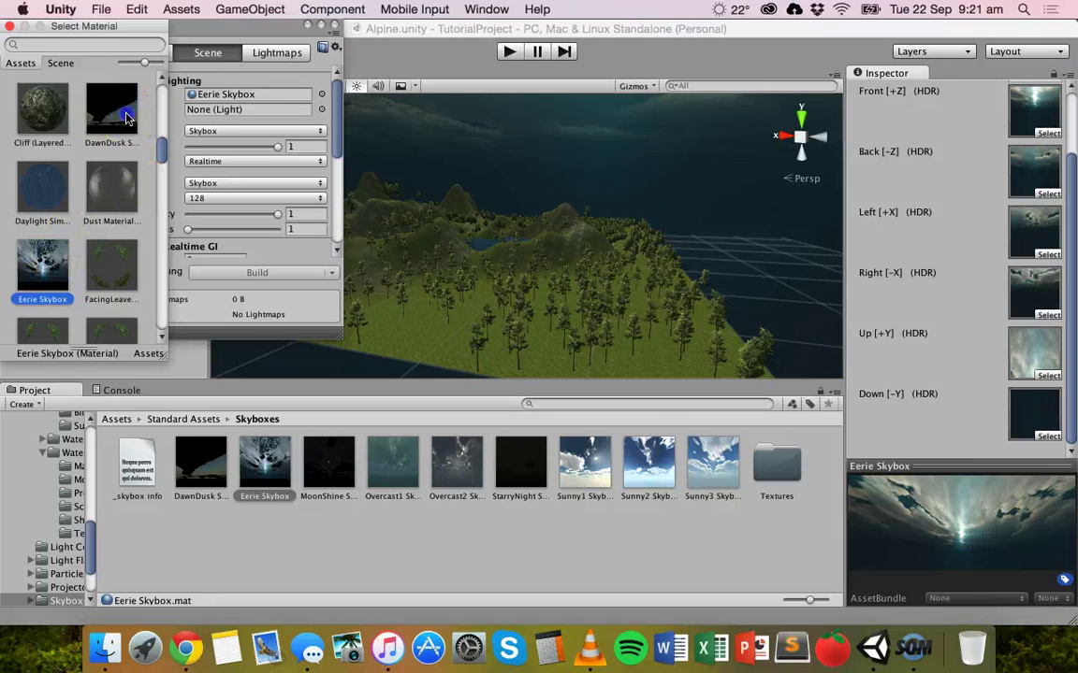
double_click(128, 117)
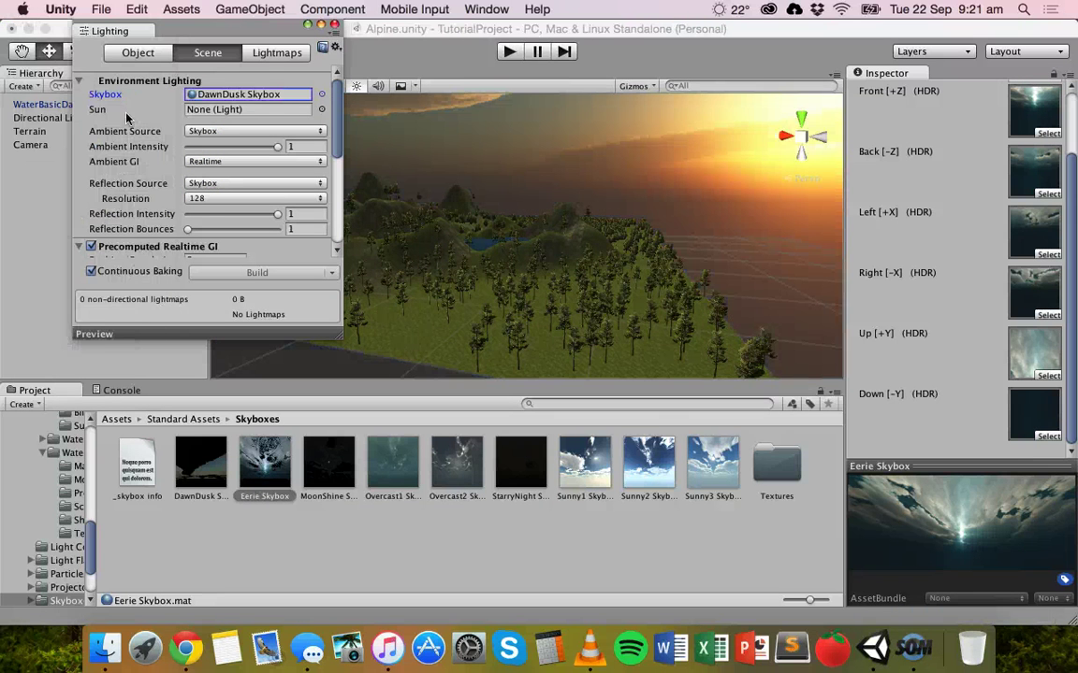
left_click(336, 25)
Run the scene in play mode to check the DawnDusk sky in the game view, and stop it.
left_click(526, 180)
left_click_drag(577, 197, 562, 220, "alt")
left_click(519, 111)
left_click(511, 53)
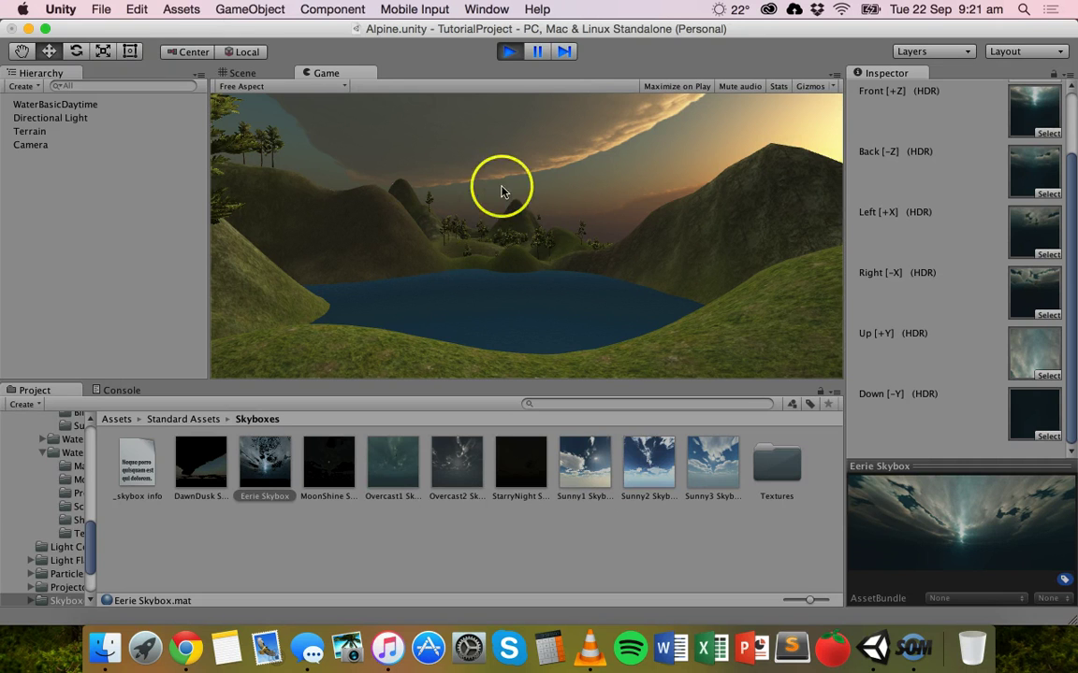
left_click(509, 52)
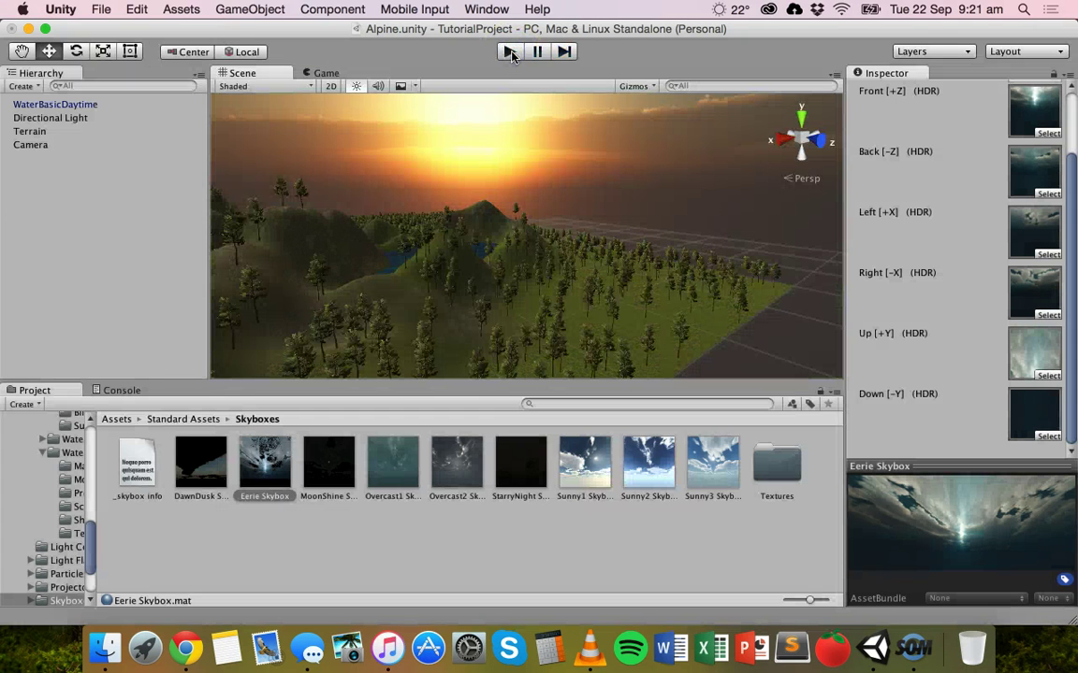
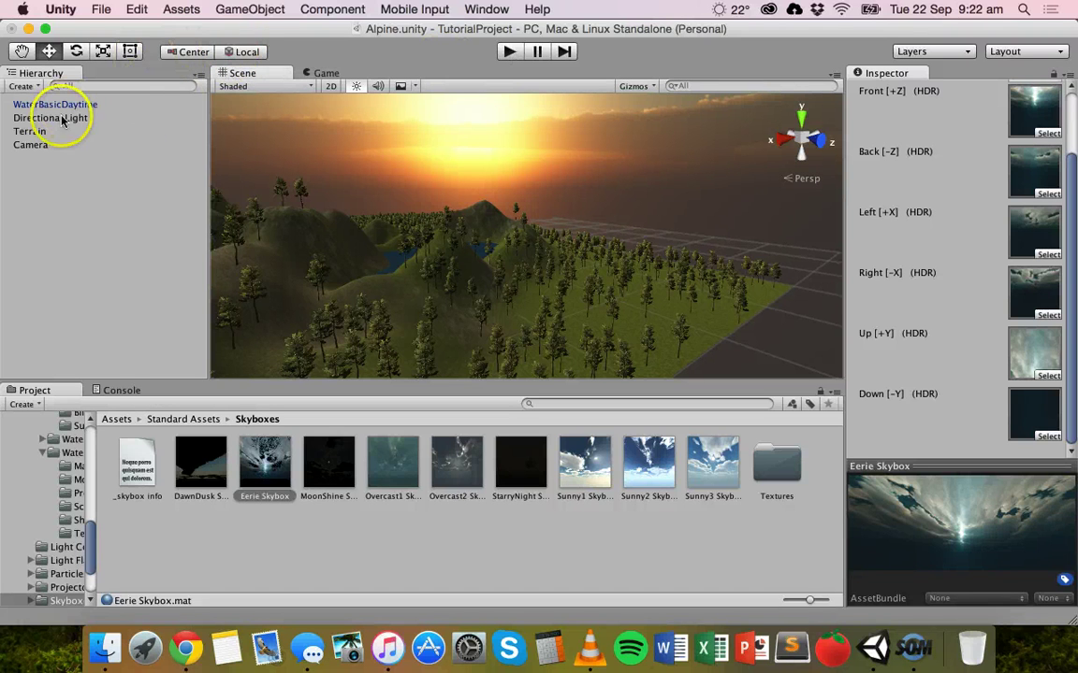
Inspect the Camera object up close in the scene and briefly run the scene to compare its view.
left_click(33, 147)
left_click(36, 149)
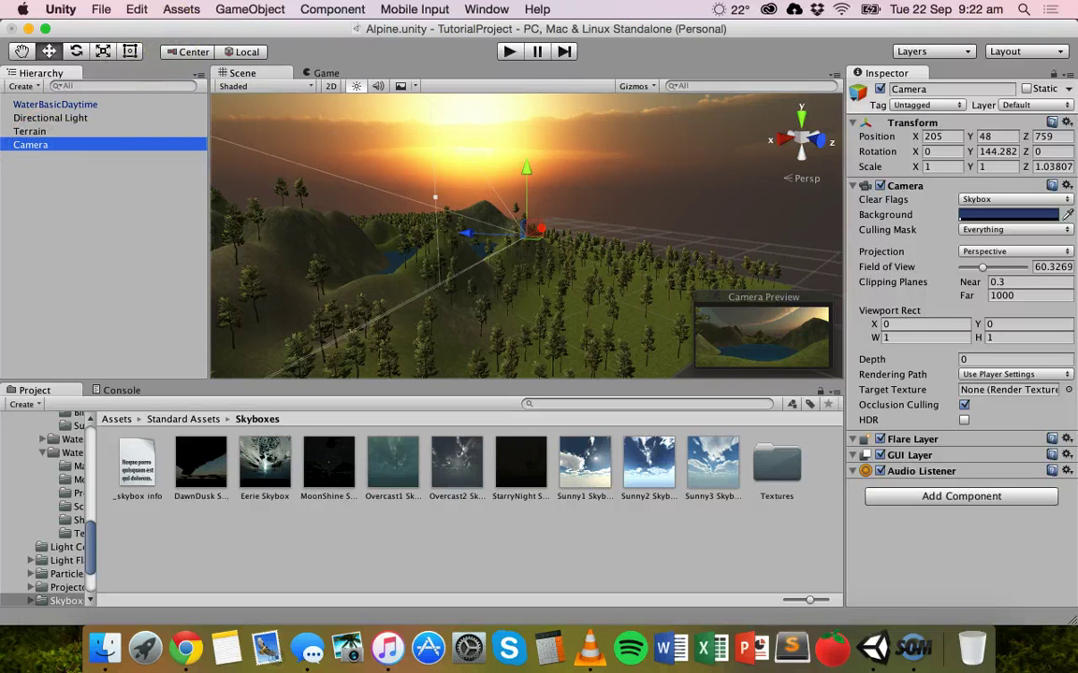
left_click(249, 9)
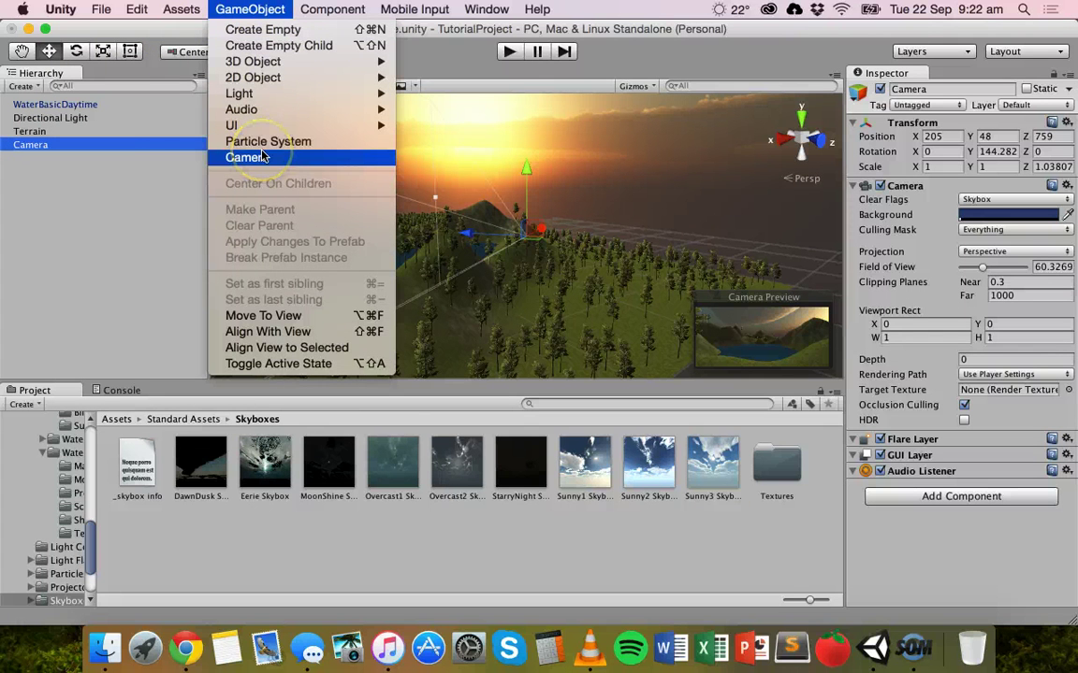
left_click(161, 147)
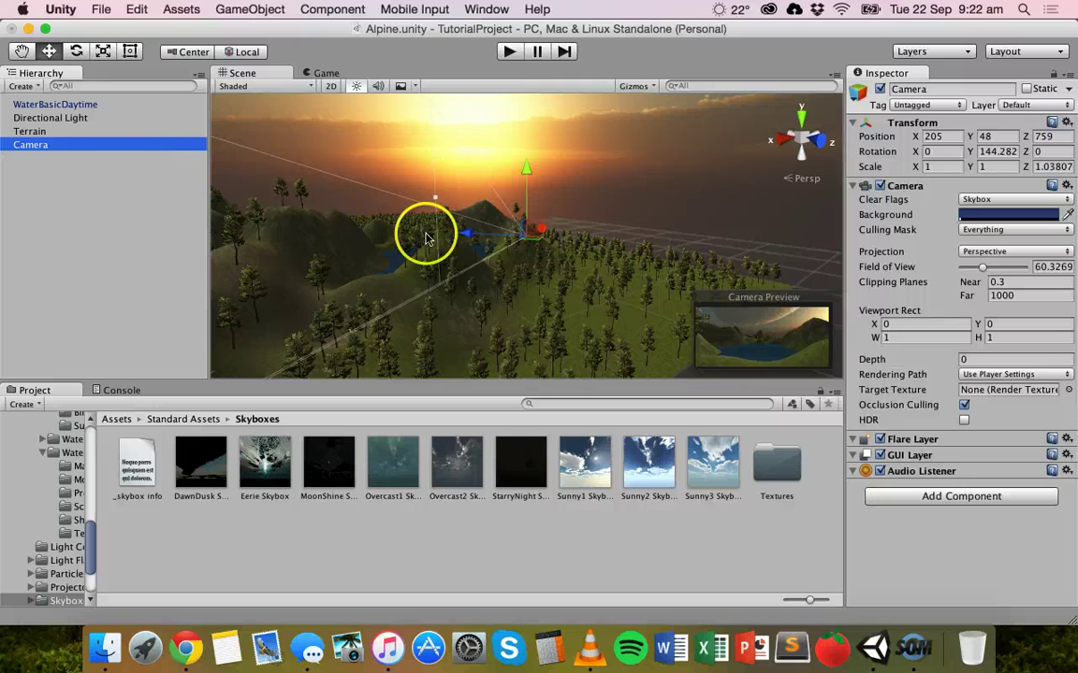
double_click(31, 147)
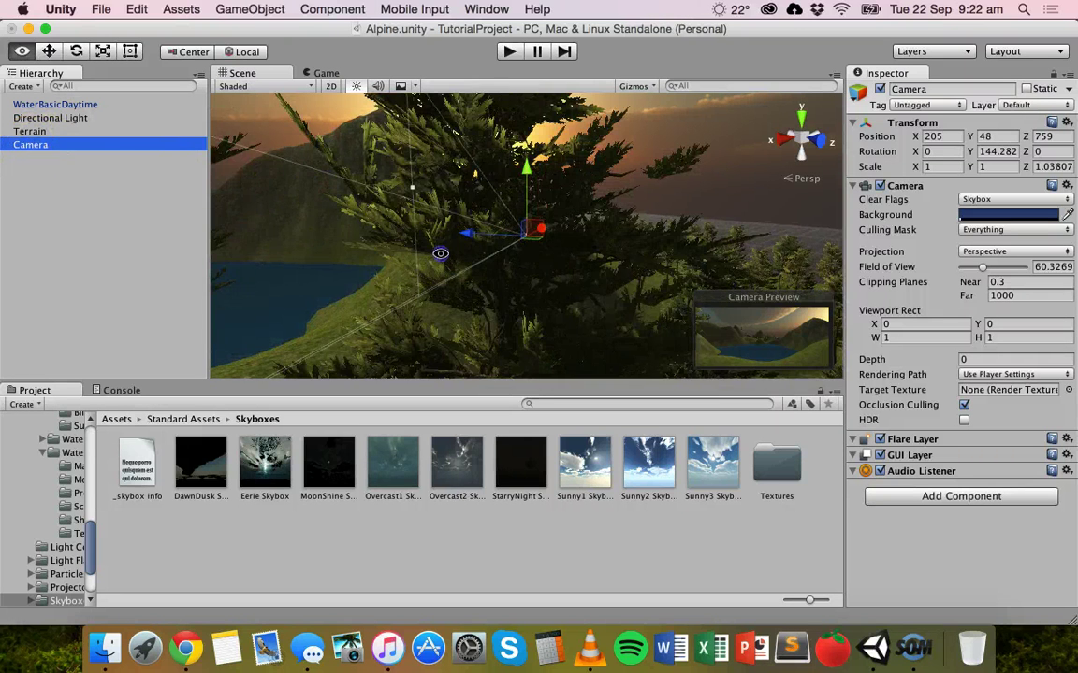
left_click_drag(403, 229, 484, 241, "alt")
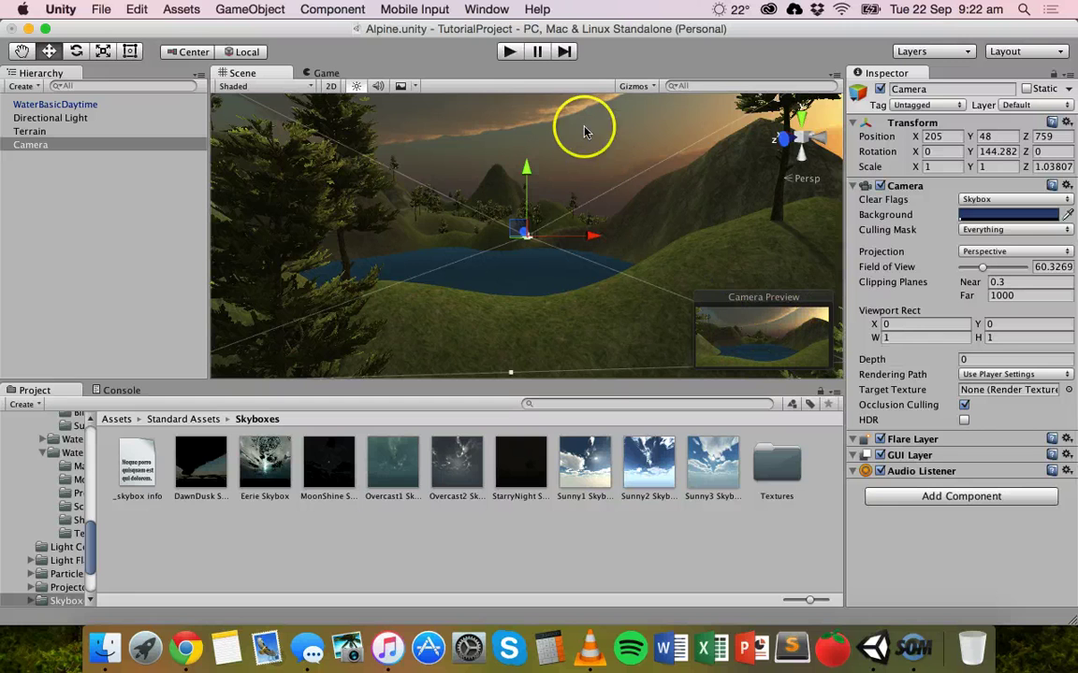
left_click(509, 53)
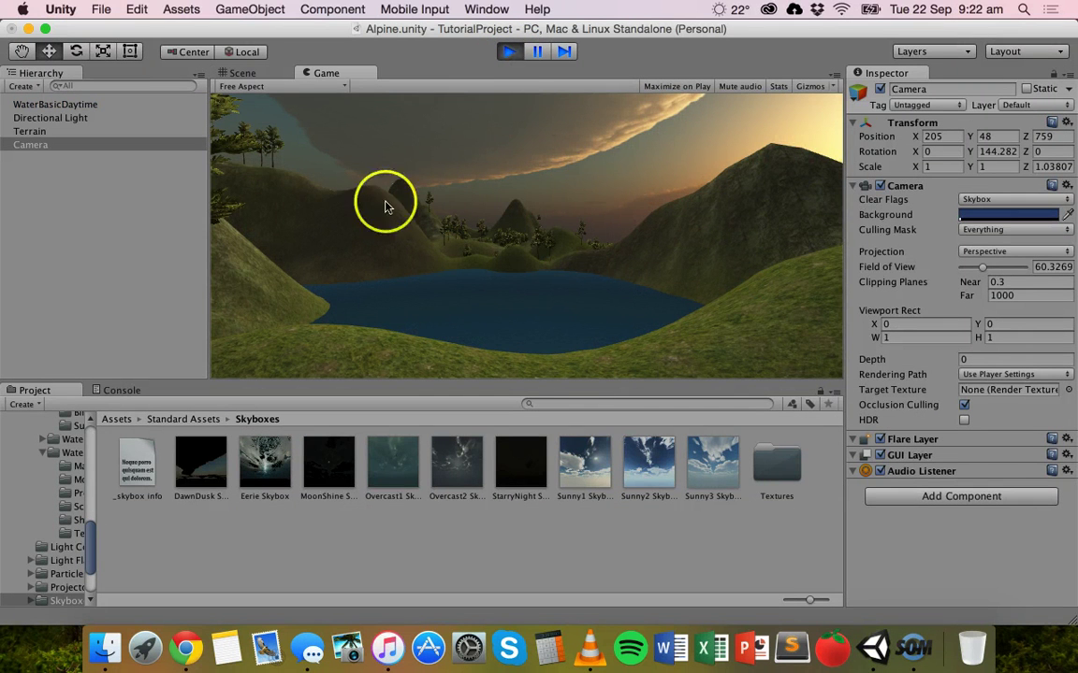
left_click(510, 52)
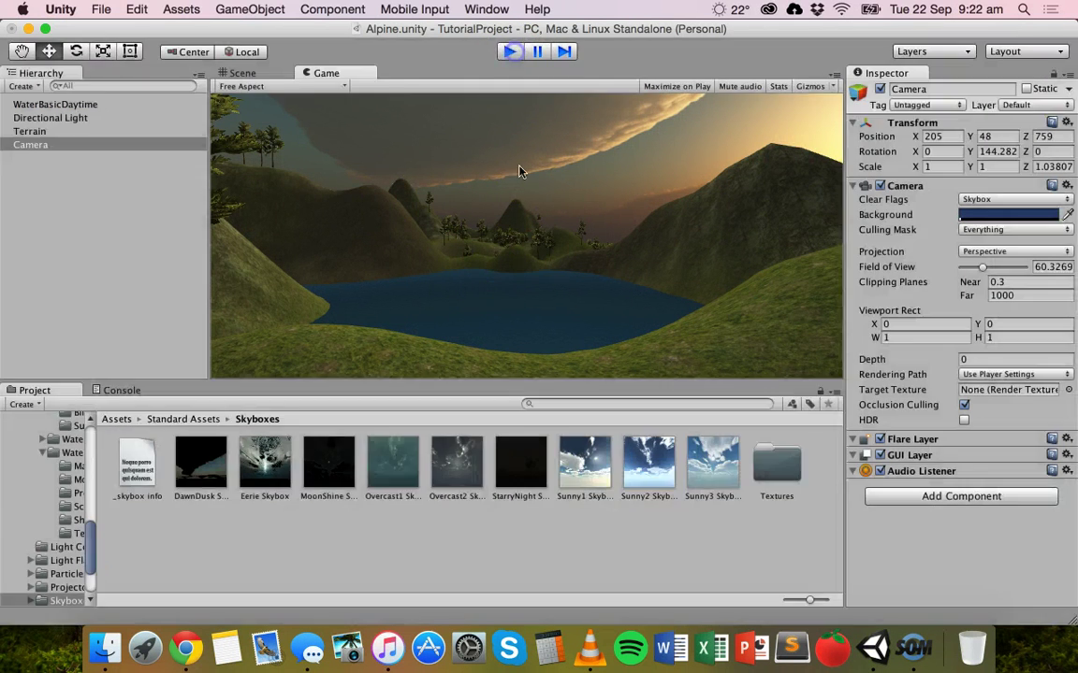
left_click_drag(581, 247, 547, 220, "alt")
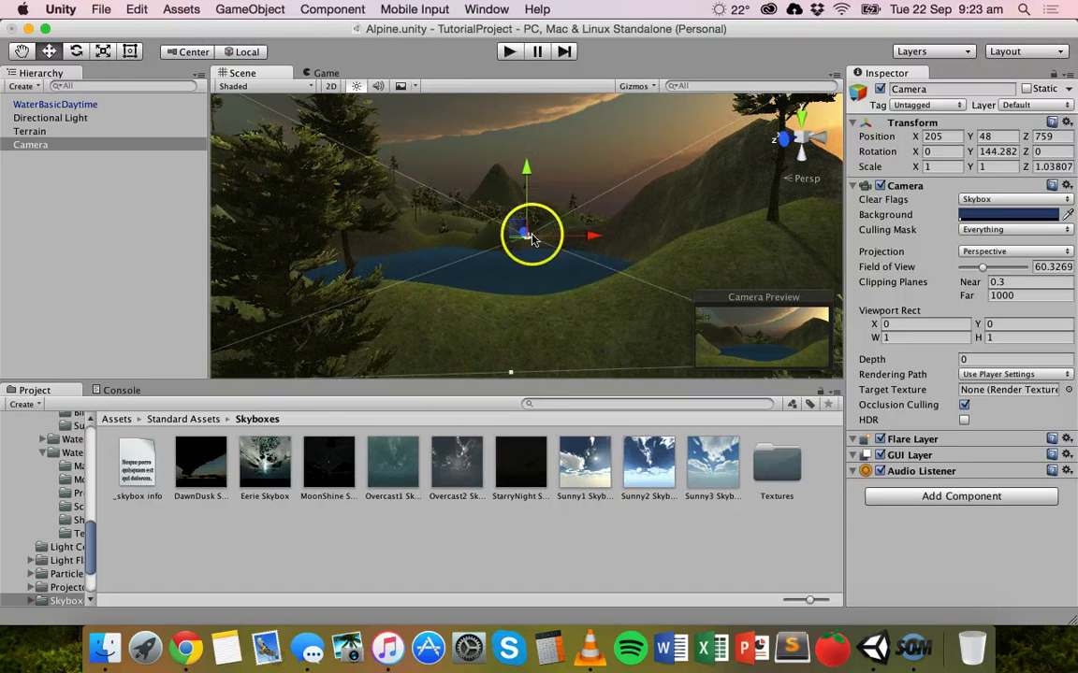
Add a Skybox rendering component to the Camera object.
left_click(37, 145)
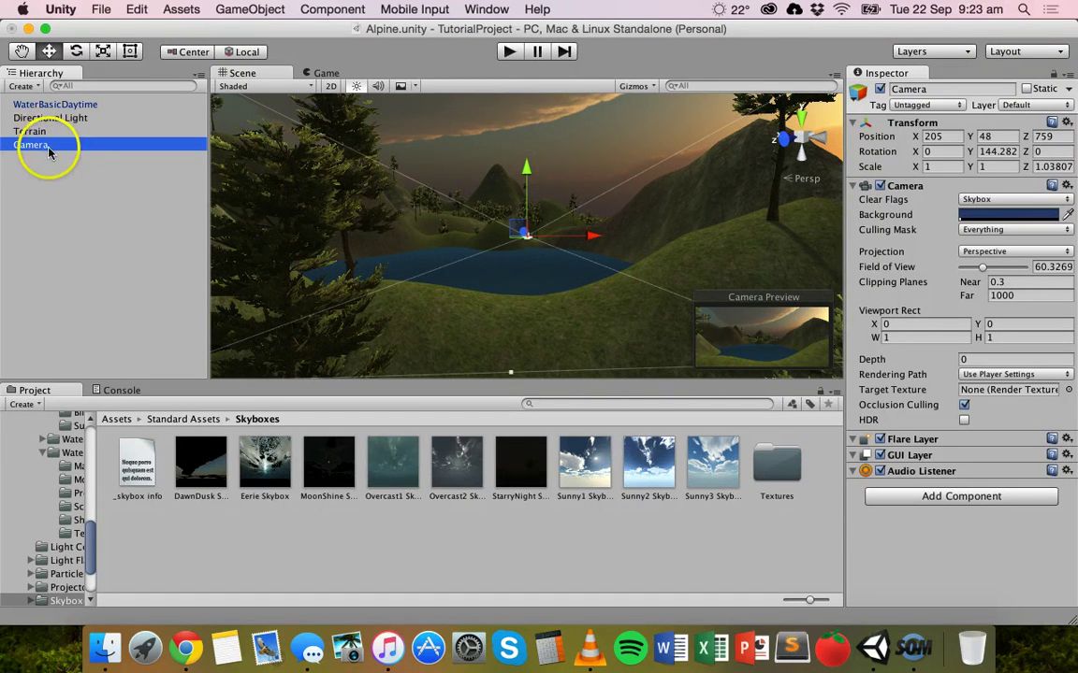
left_click(30, 145)
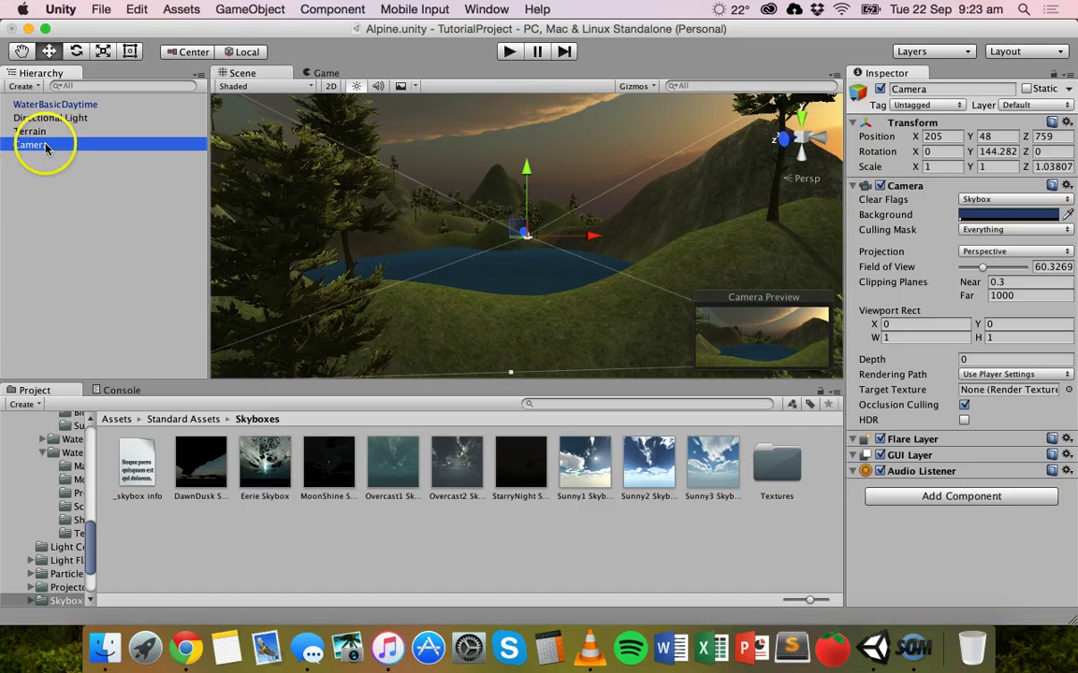
key("Return")
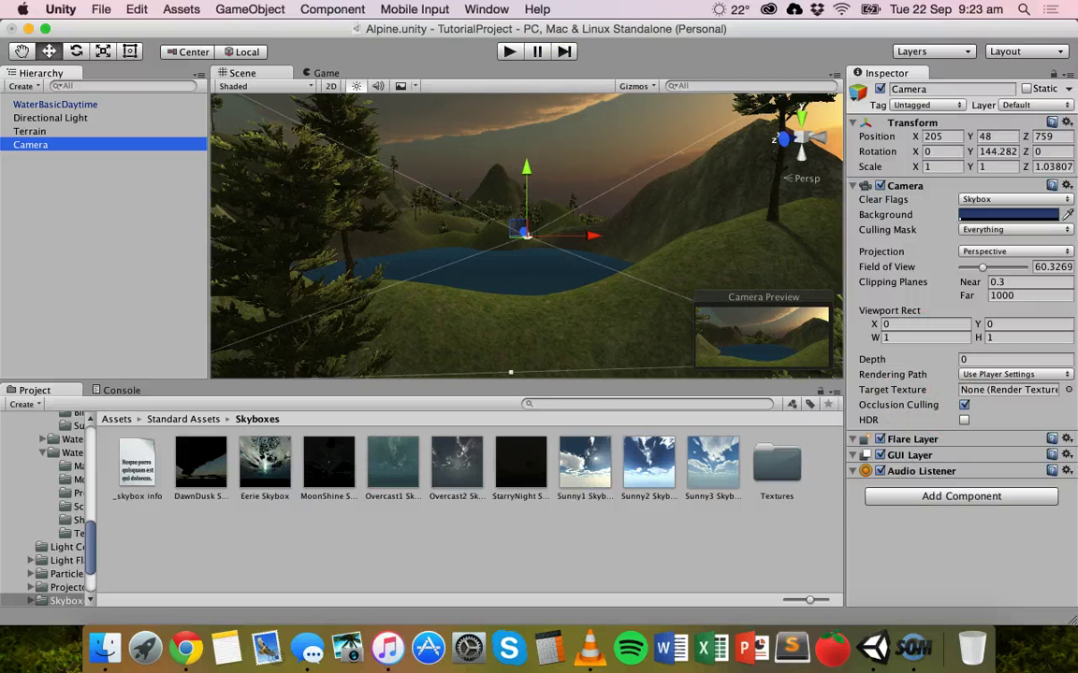
left_click(332, 9)
mouse_move(365, 141)
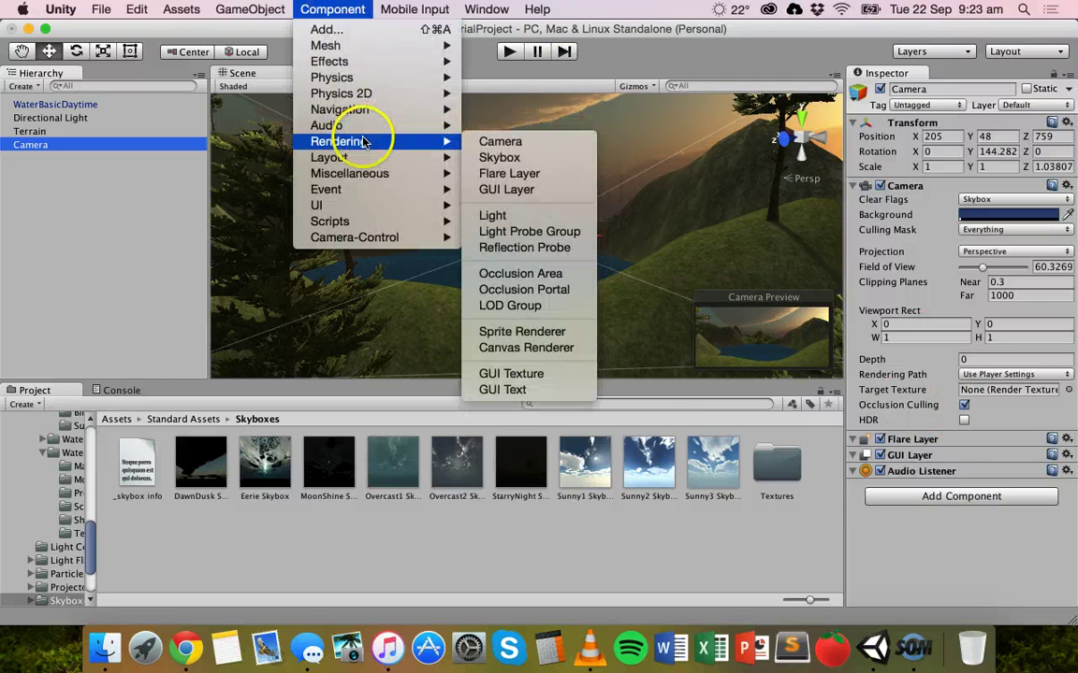
left_click(519, 161)
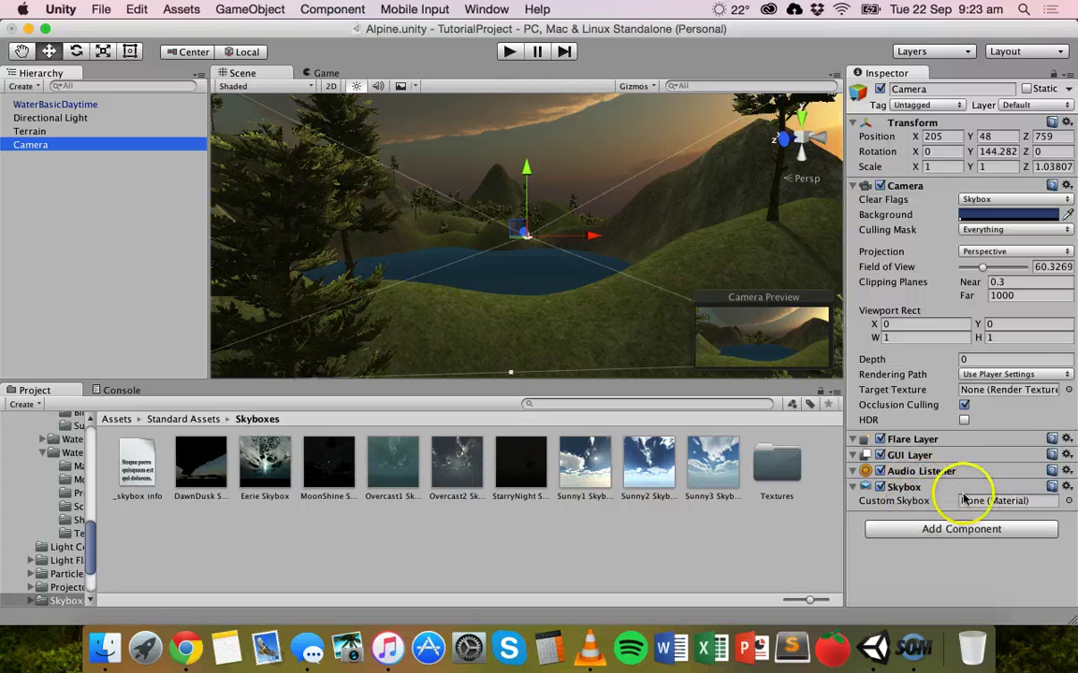
Assign the Overcast1 Skybox material as the Camera's custom skybox.
left_click(1069, 505)
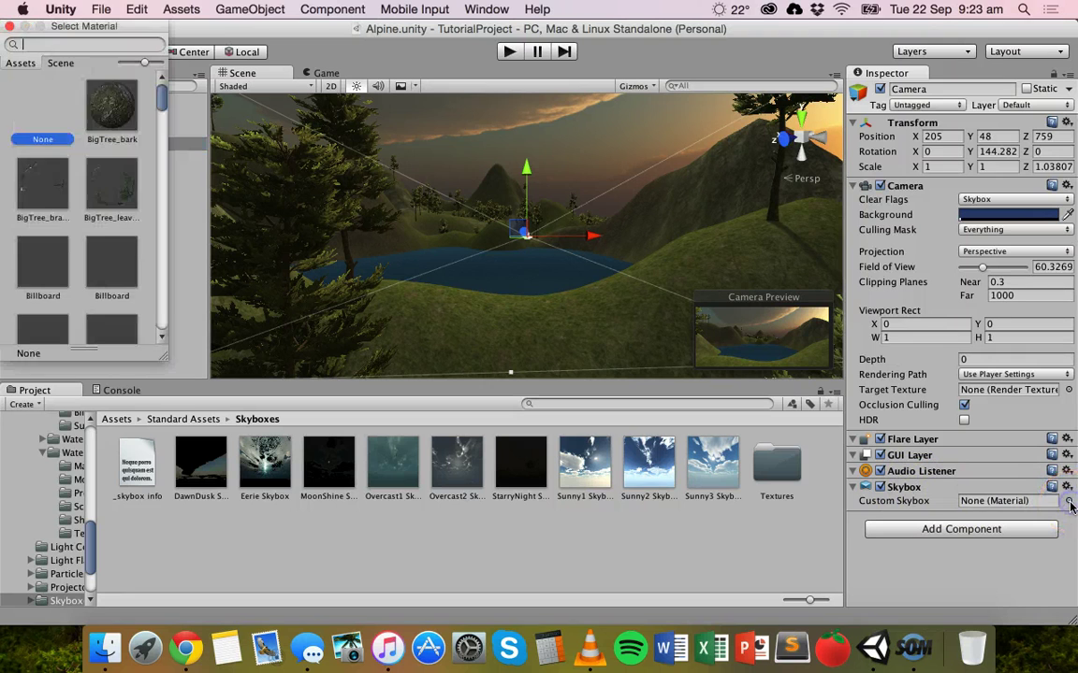
left_click_drag(161, 79, 150, 228)
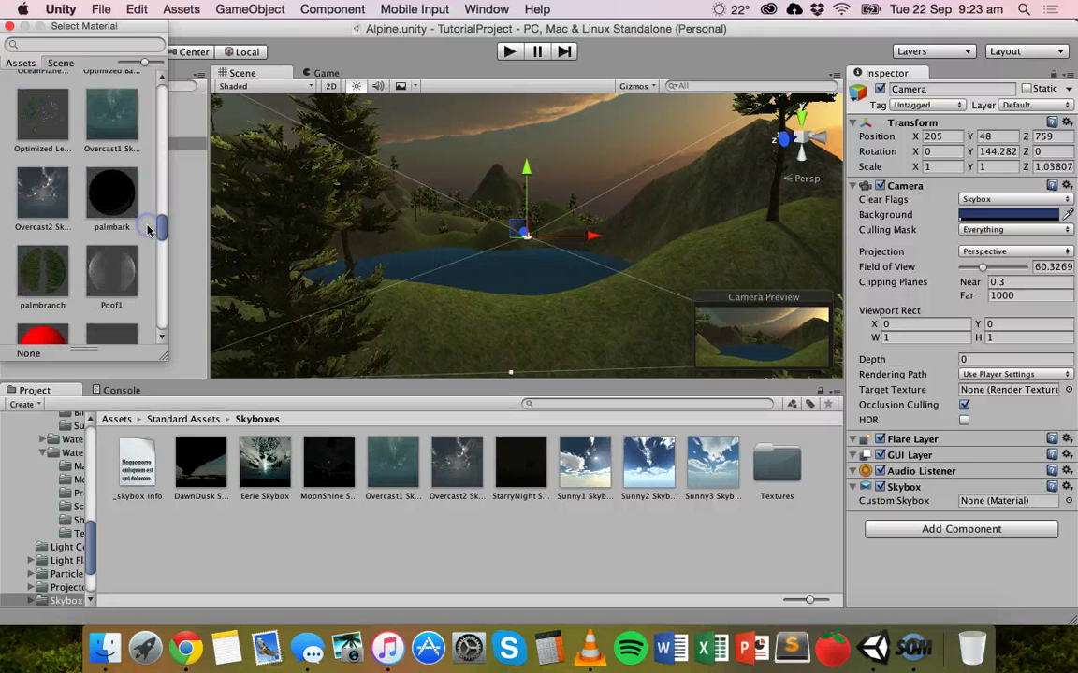
double_click(112, 120)
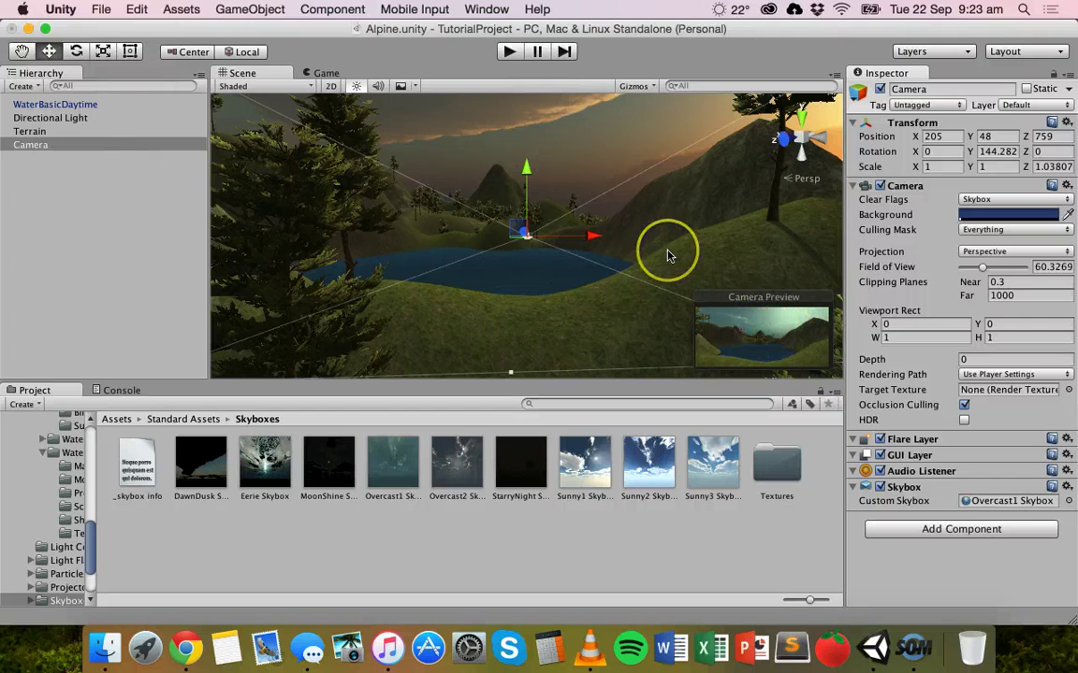
Compare the scene's sky with the camera preview and run the scene to check the Overcast1 sky.
scroll(668, 255, "down", 8)
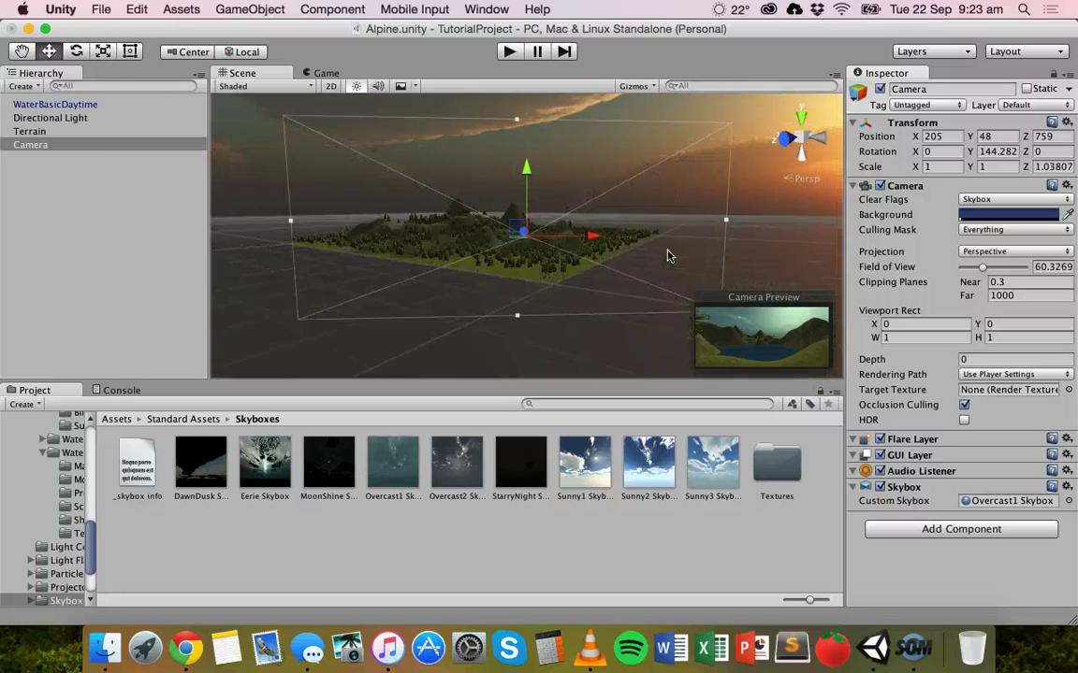
scroll(668, 255, "up", 6)
mouse_move(561, 214)
left_mouse_down("alt")
mouse_move(721, 143)
mouse_move(379, 204)
mouse_move(339, 257)
mouse_move(361, 223)
mouse_move(421, 217)
mouse_move(493, 233)
mouse_move(531, 204)
mouse_move(552, 214)
left_mouse_up("alt")
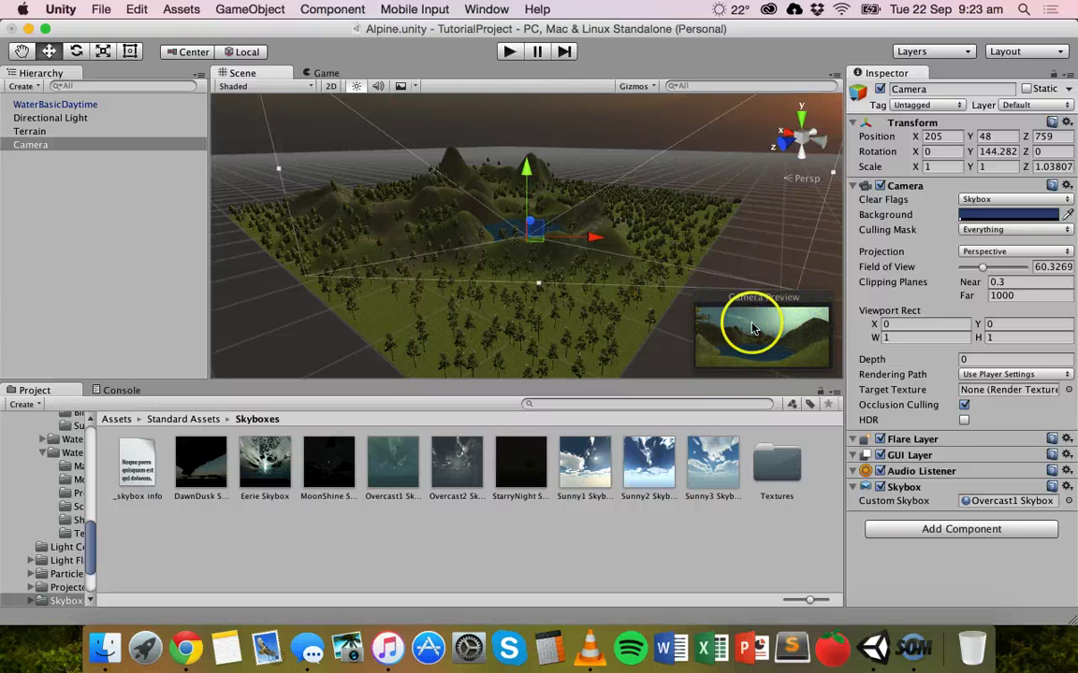
left_click(518, 56)
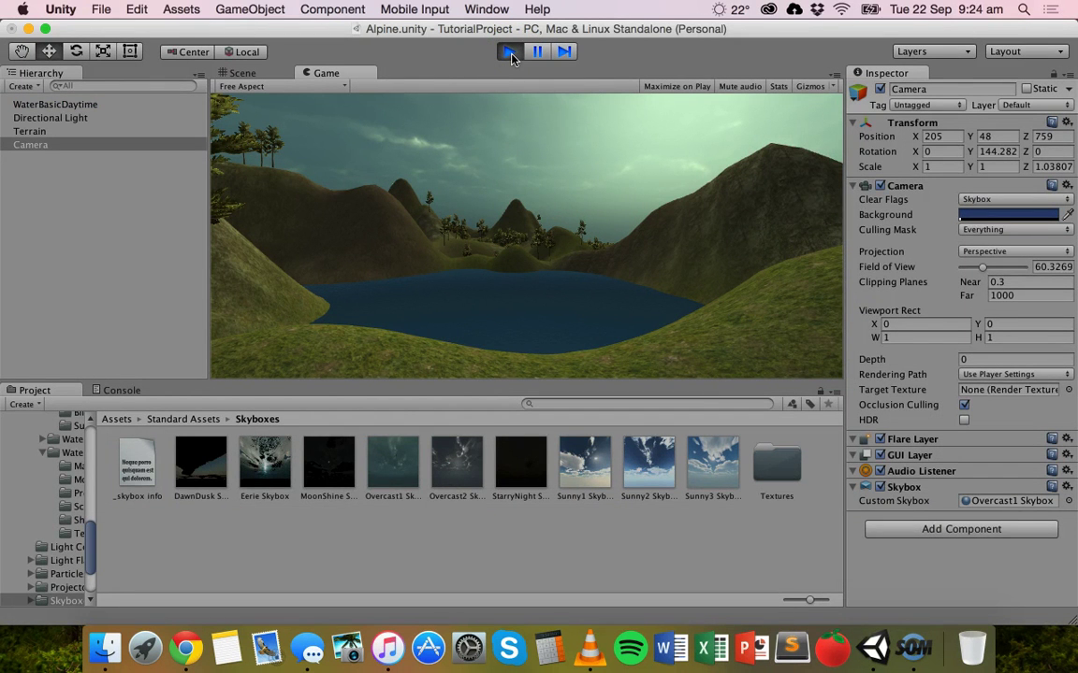
left_click(511, 54)
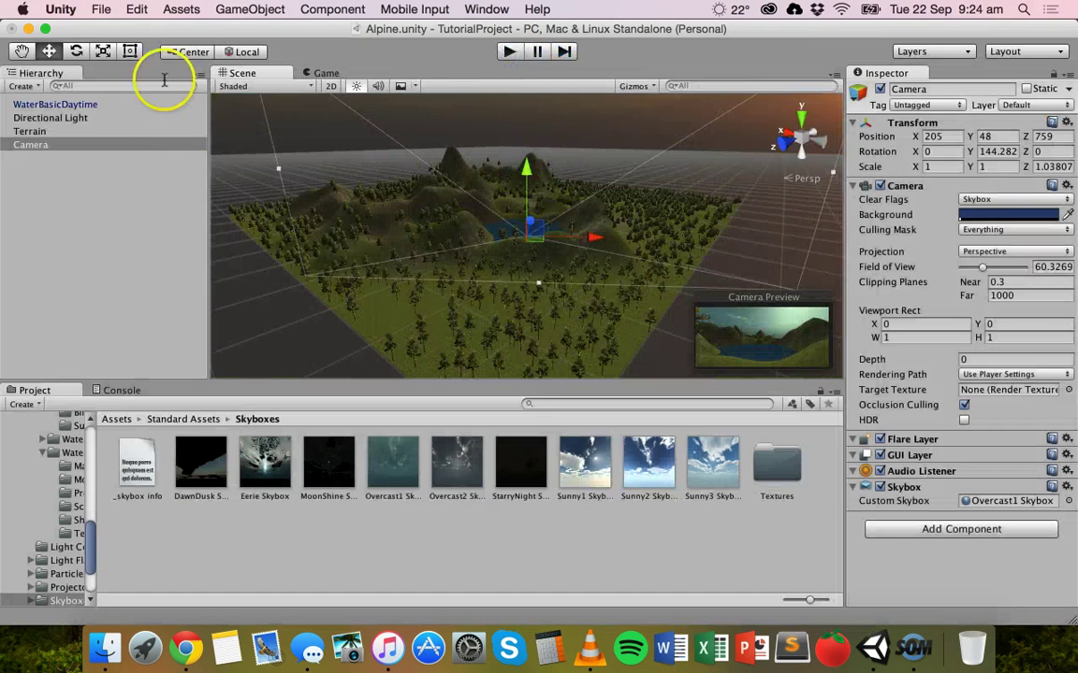
Create a second camera, placed at about Z 878 and rotated about 176 degrees around Y towards the terrain.
left_click(250, 10)
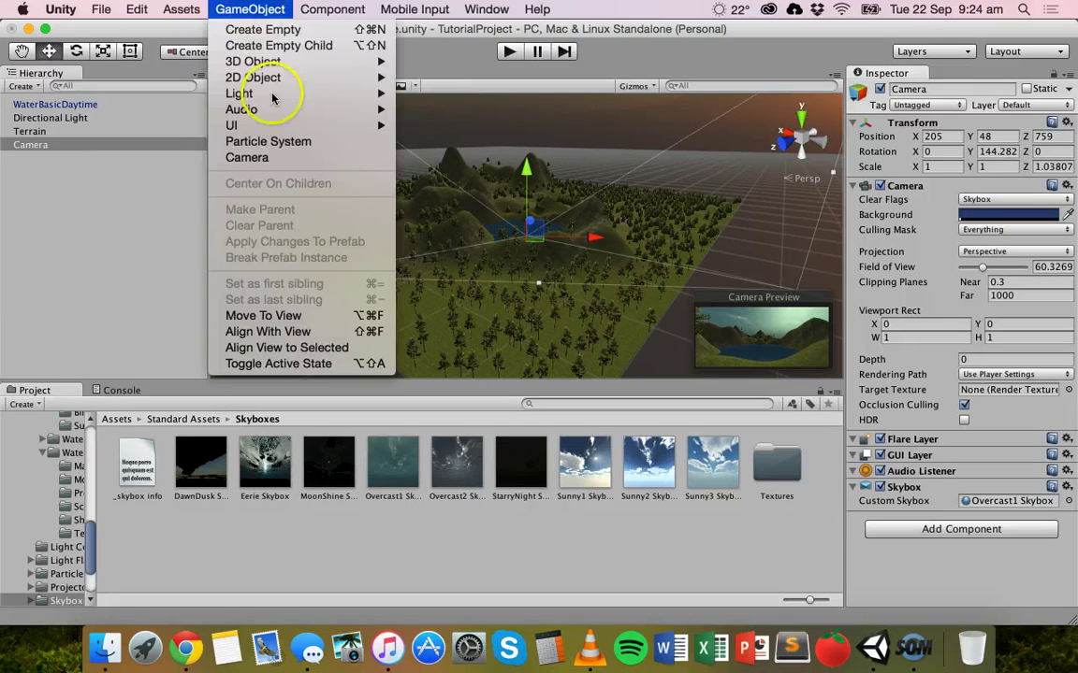
left_click(277, 159)
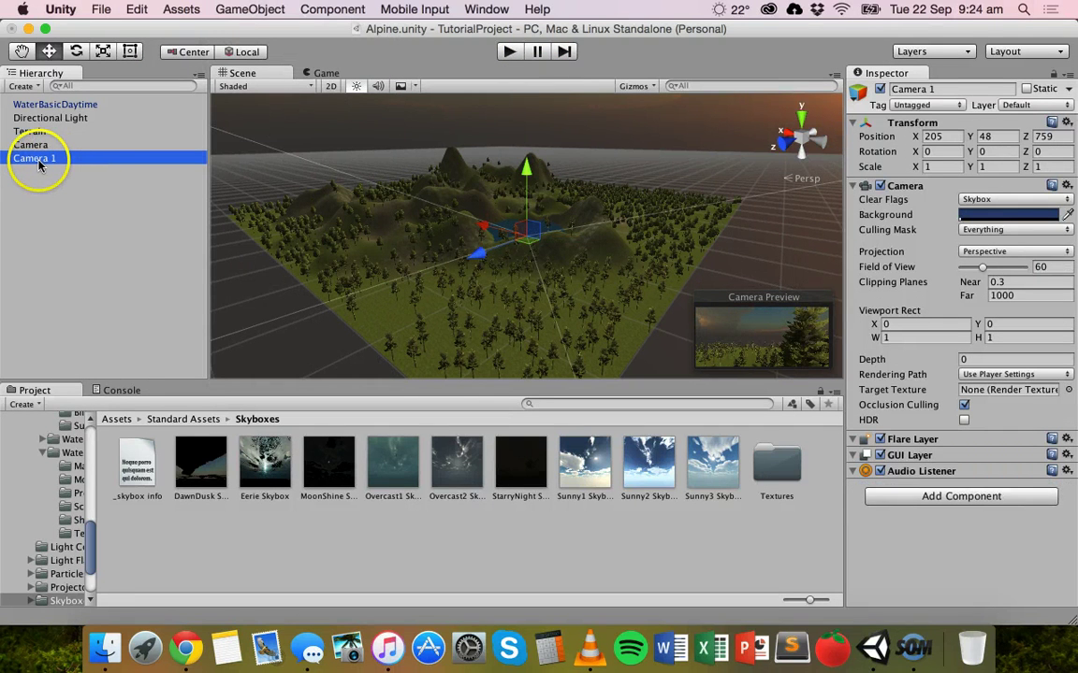
left_click_drag(476, 248, 446, 259)
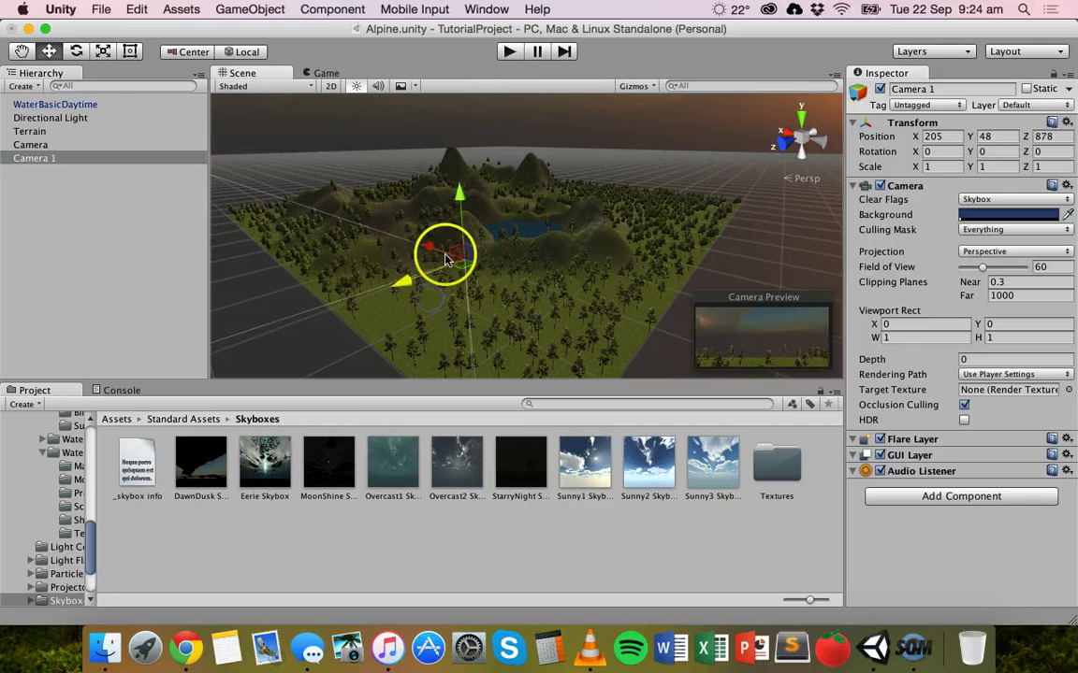
left_click(75, 51)
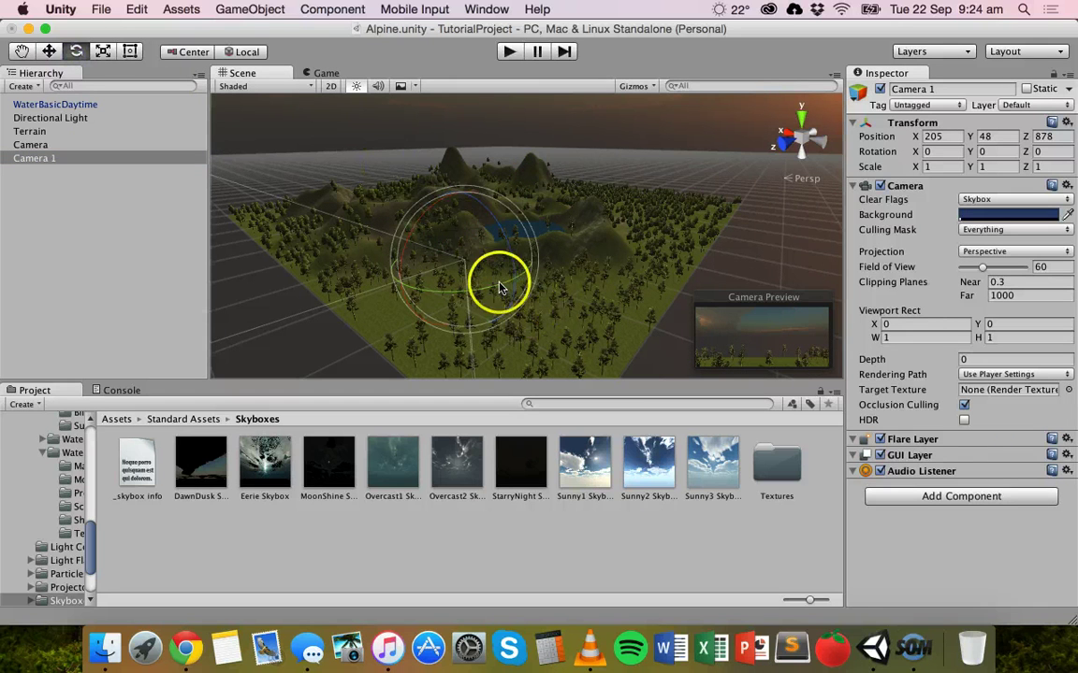
left_click_drag(499, 288, 6, 241)
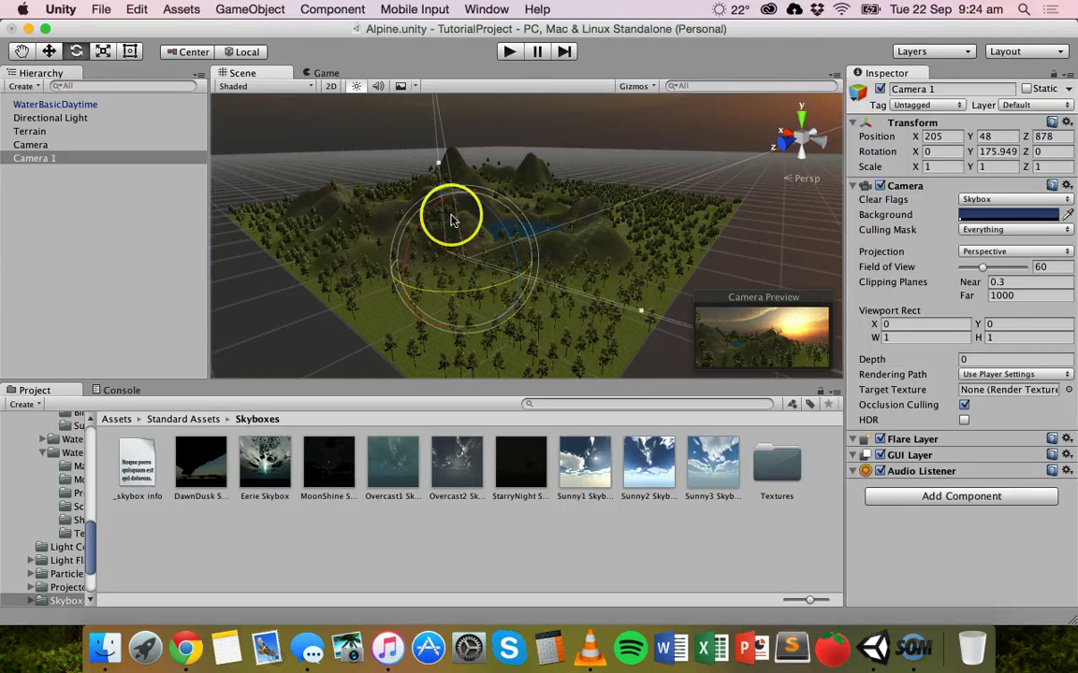
Run the scene with both cameras to check the rendered sky, stop it and inspect the first Camera's settings.
left_click(35, 159)
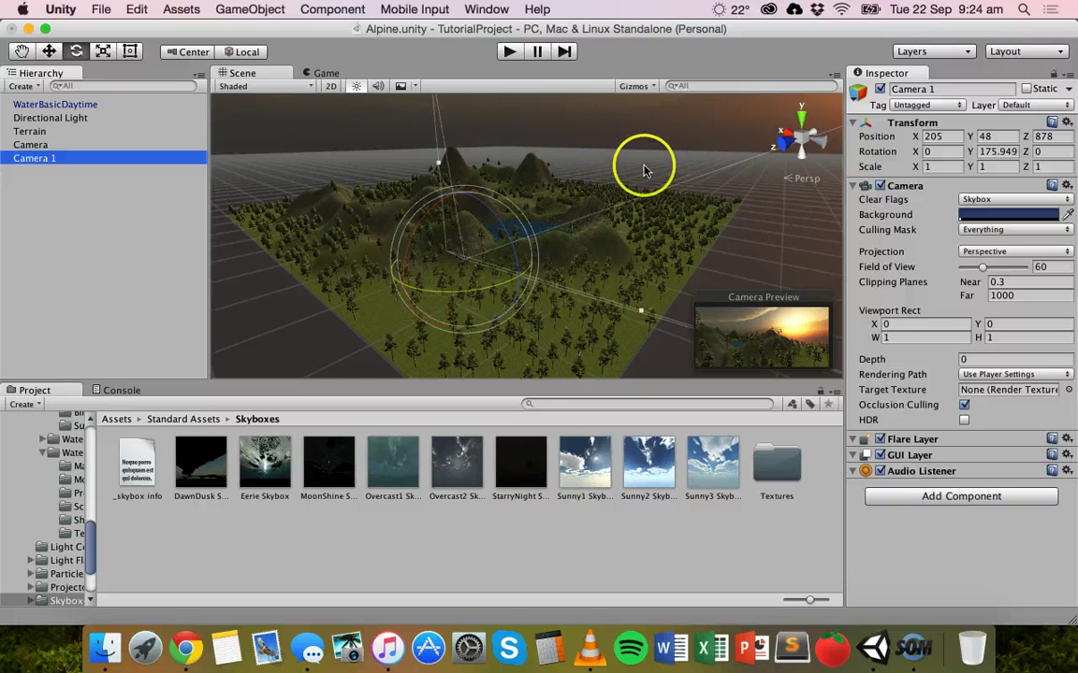
left_click(512, 52)
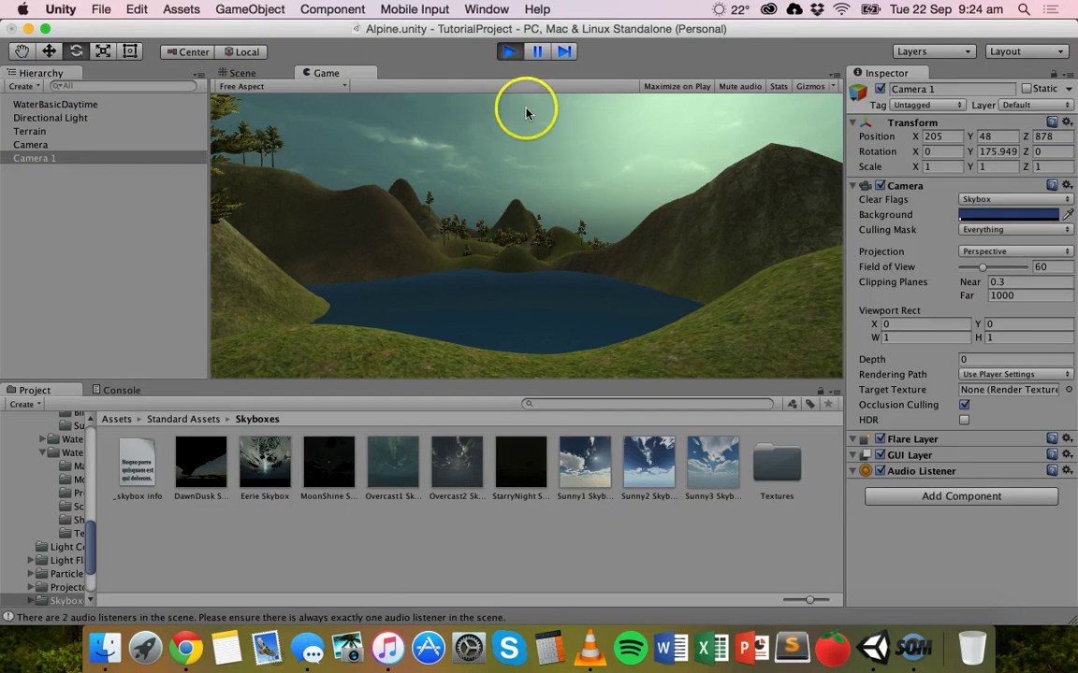
left_click(511, 53)
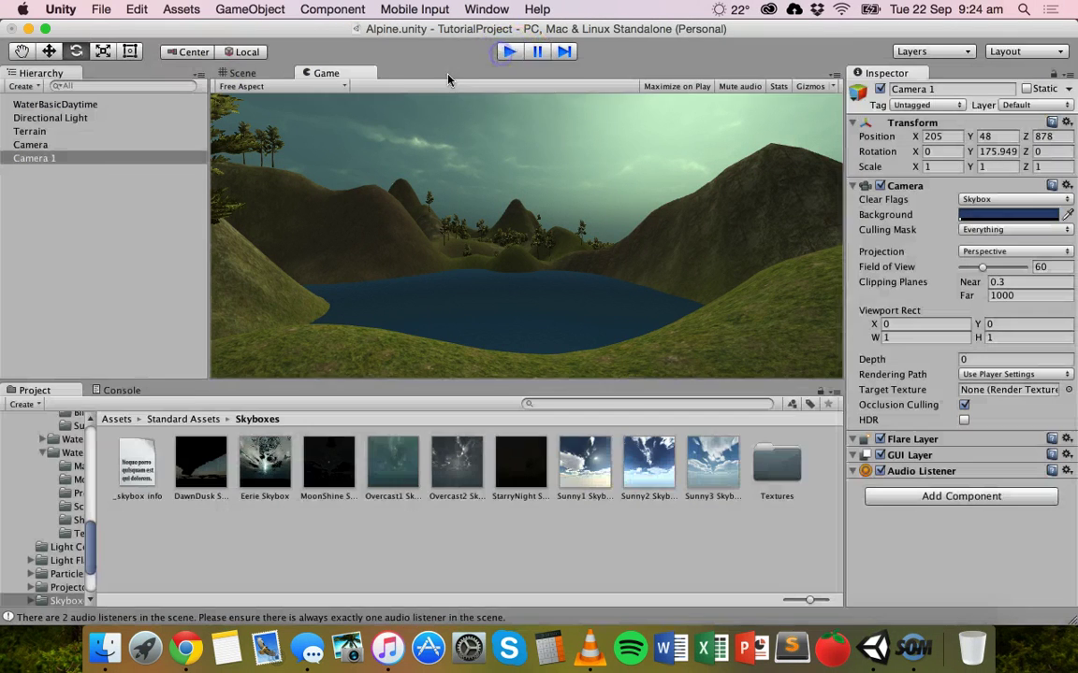
left_click(31, 145)
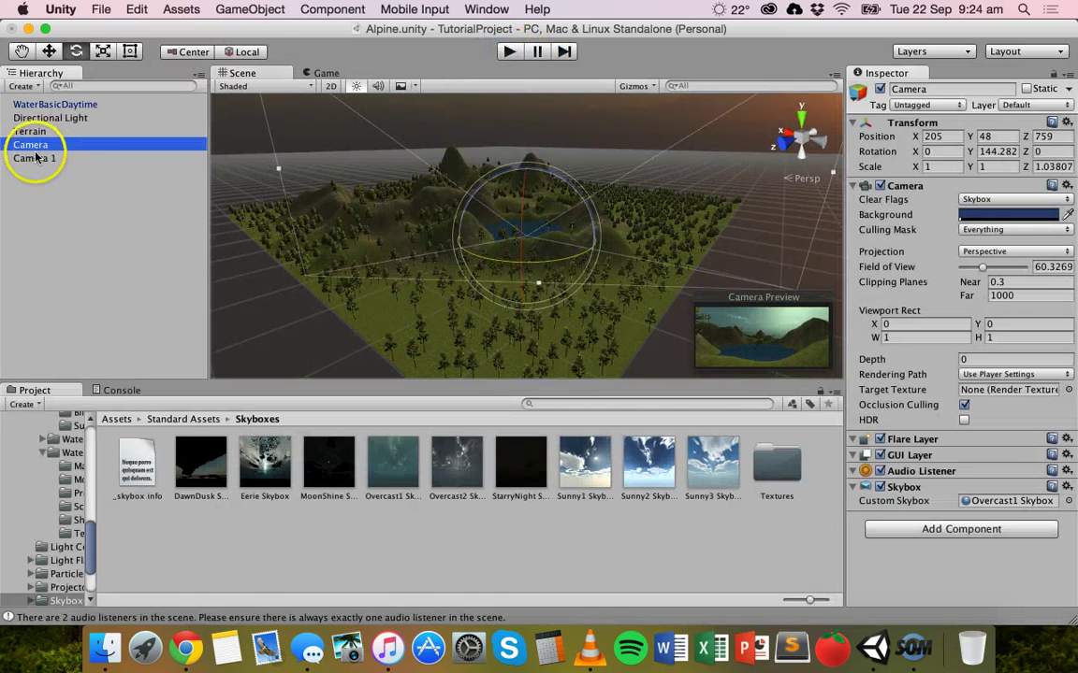
Add a Skybox rendering component to Camera 1.
left_click(38, 158)
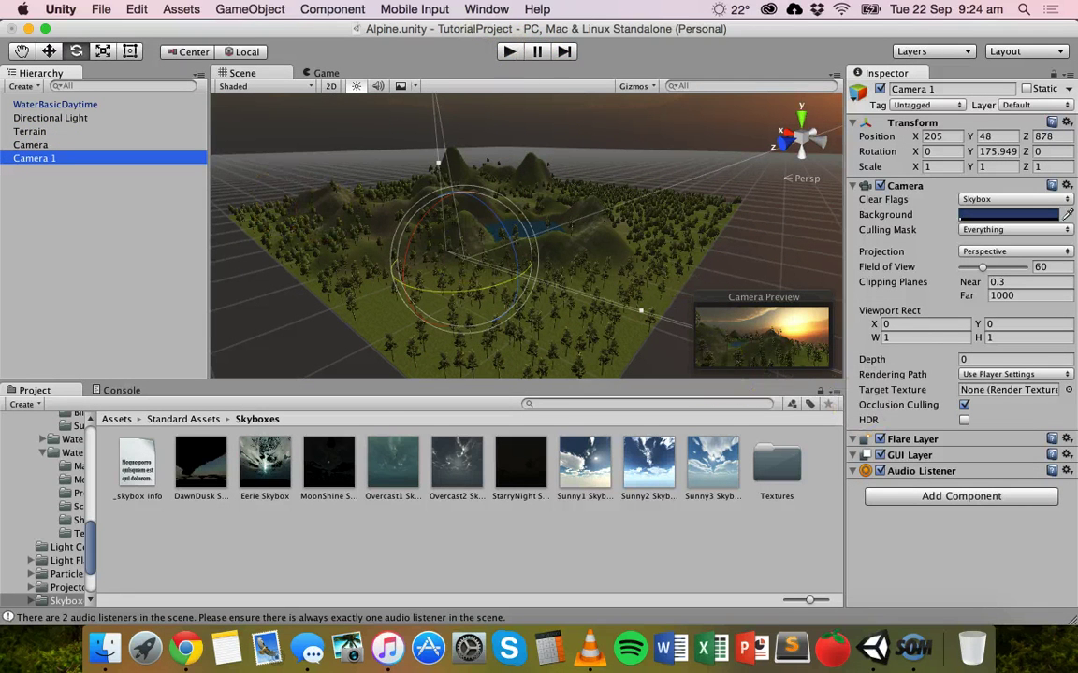
left_click(332, 10)
mouse_move(378, 144)
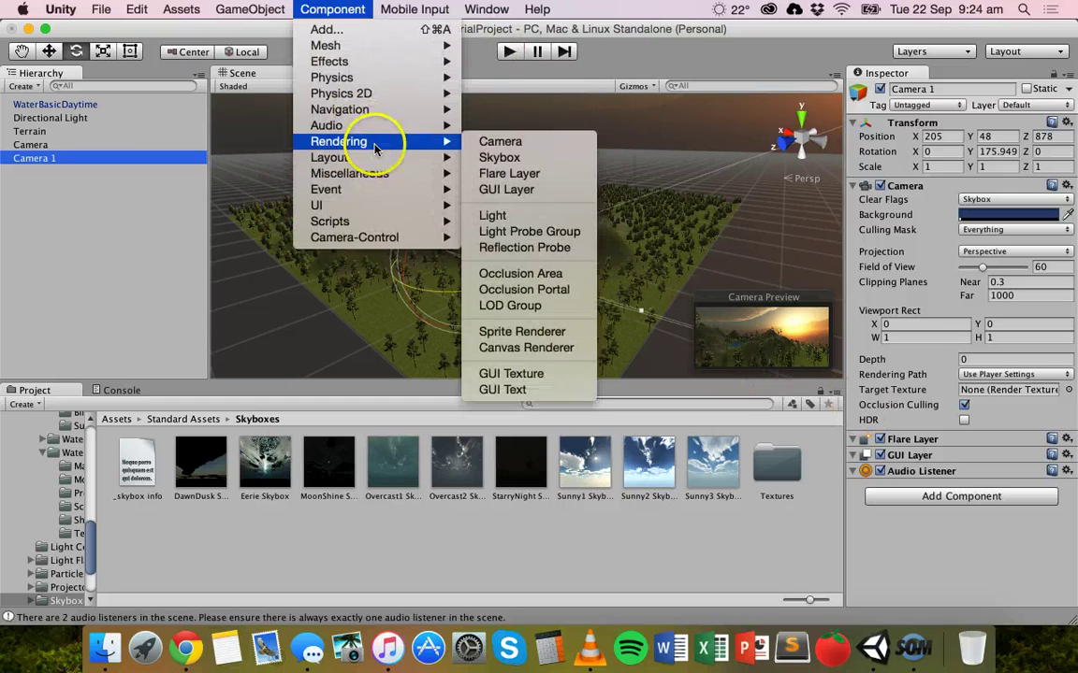
left_click(512, 159)
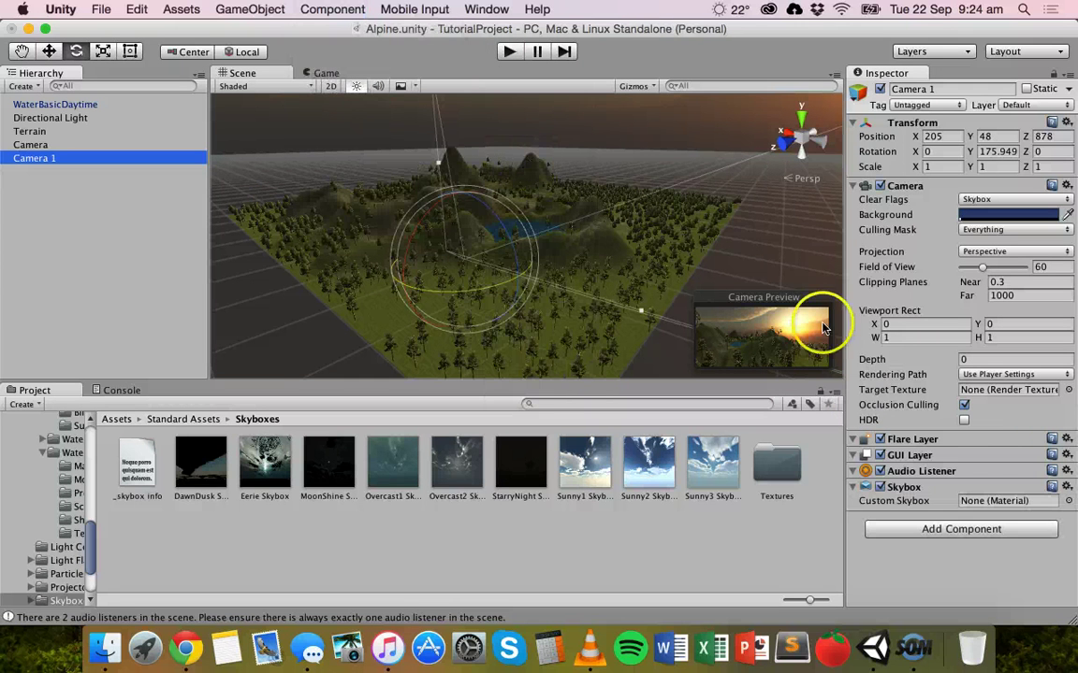
Assign the Sunny2 Skybox material as Camera 1's custom skybox.
left_click(1069, 501)
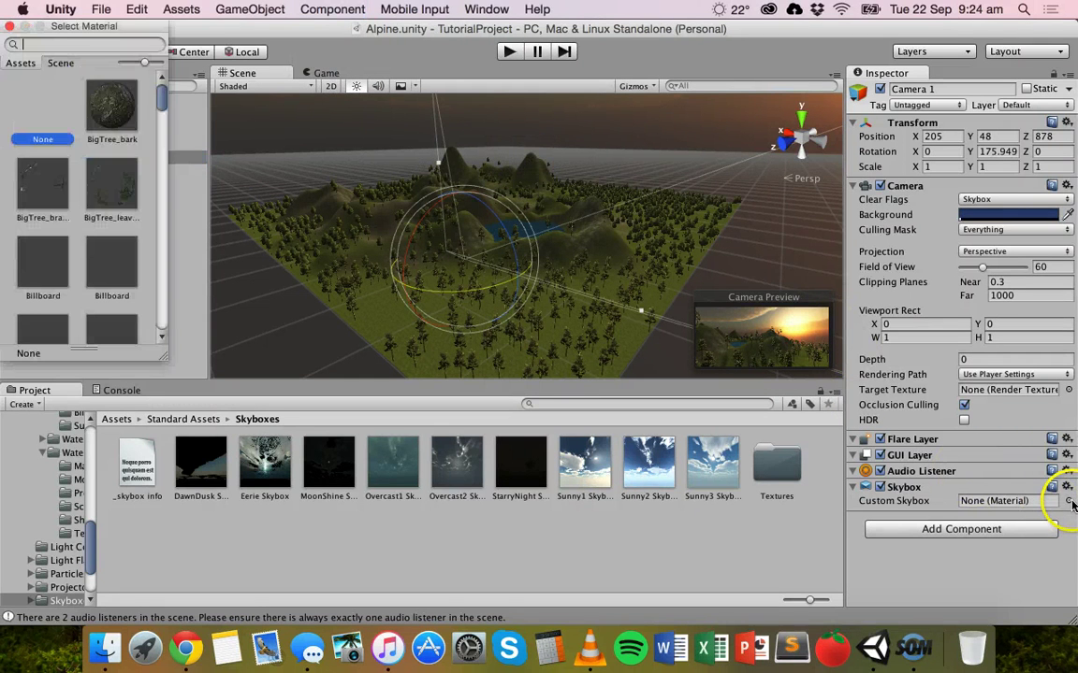
scroll(118, 116, "down", 15)
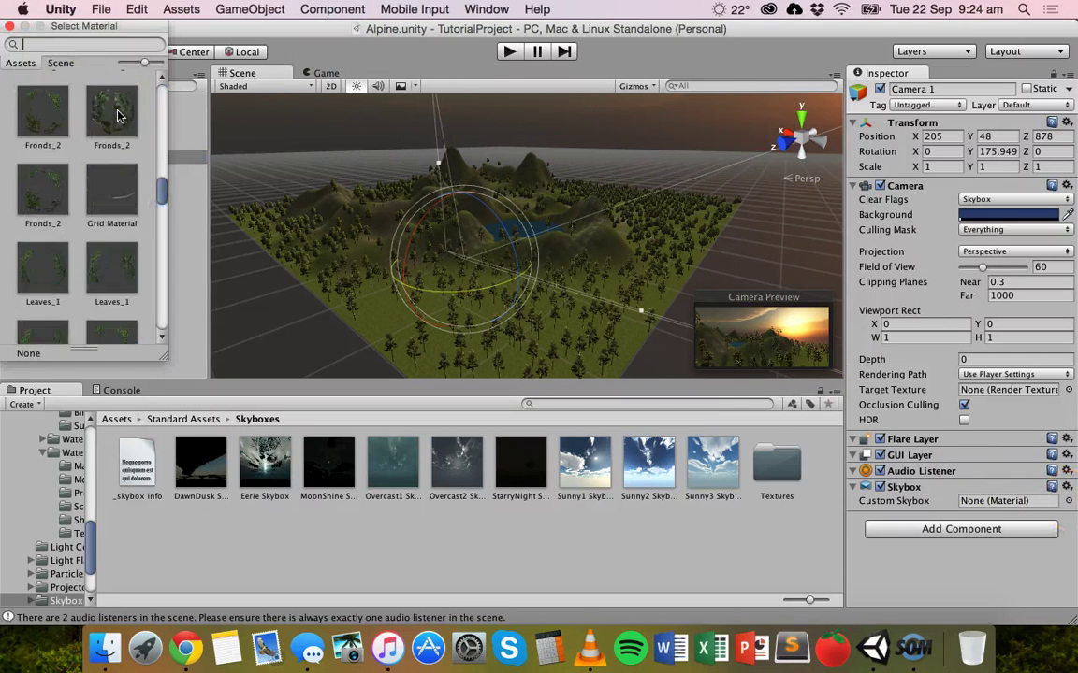
scroll(118, 116, "up", 5)
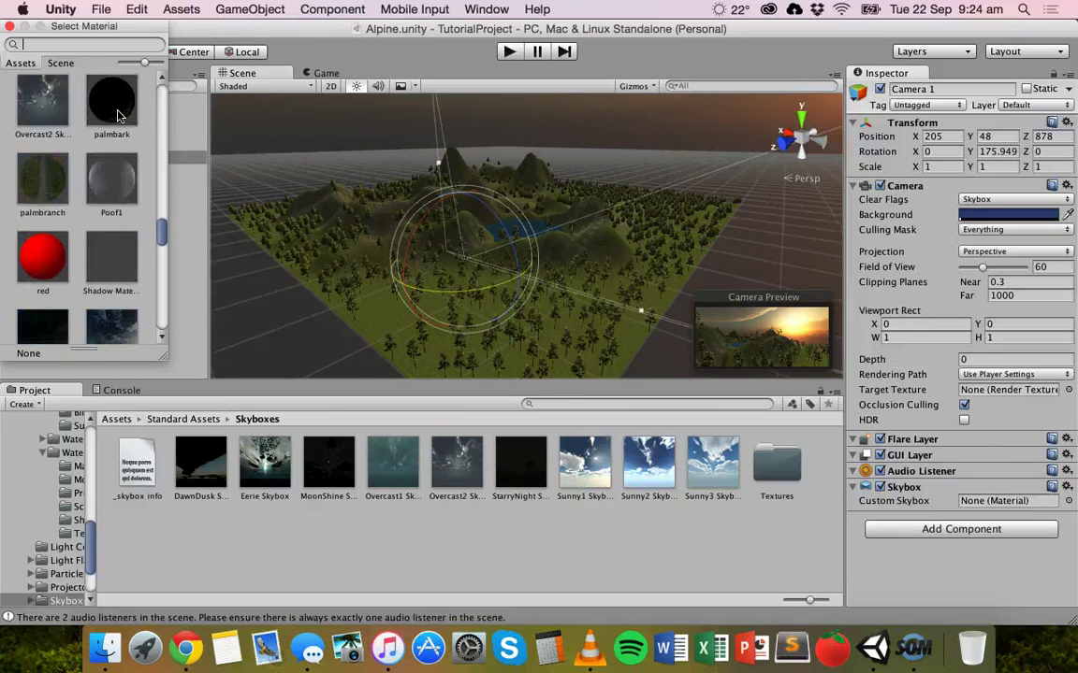
left_click_drag(160, 232, 164, 295)
double_click(53, 220)
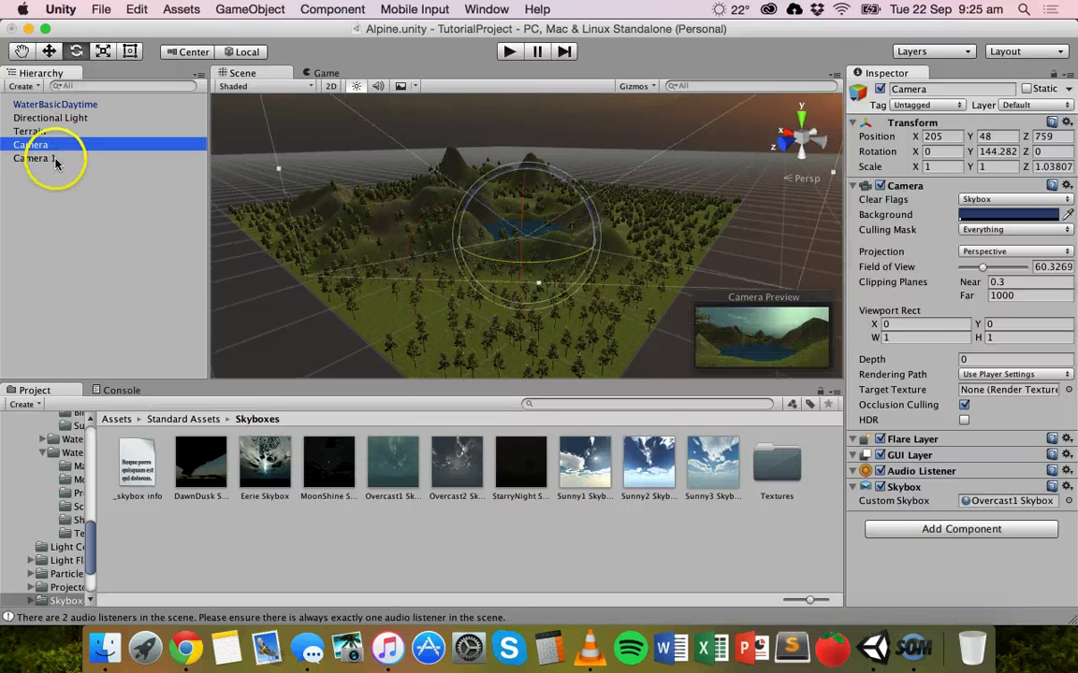
Compare the scene's own sky with the camera previews of Camera and Camera 1.
left_click(31, 132)
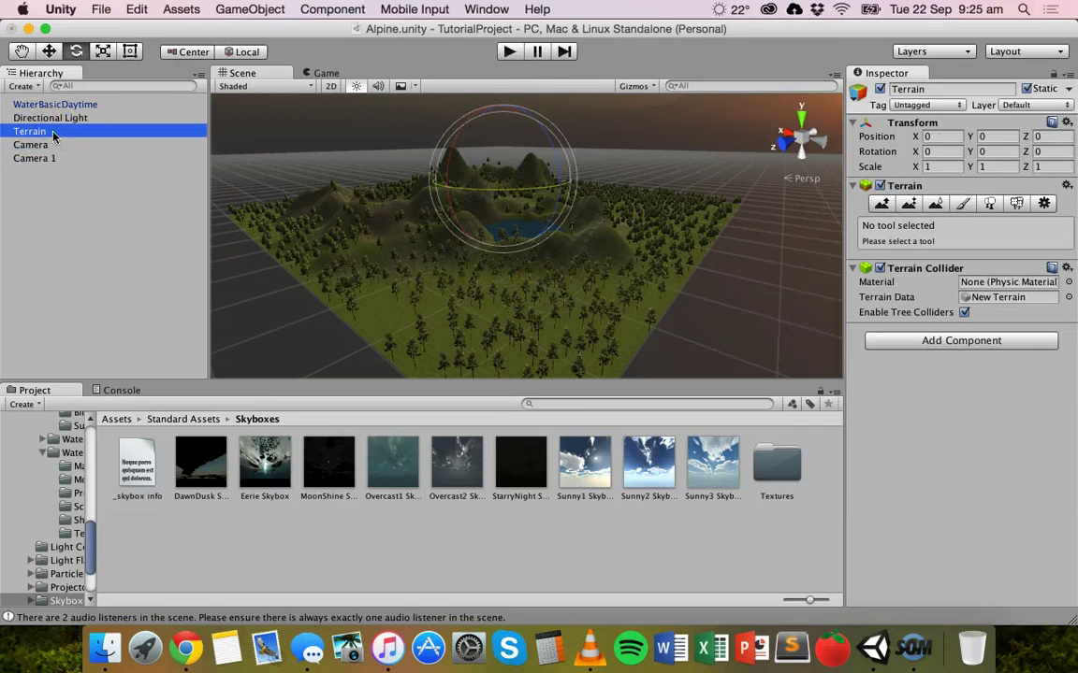
left_click_drag(624, 228, 637, 195, "alt")
left_click(38, 146)
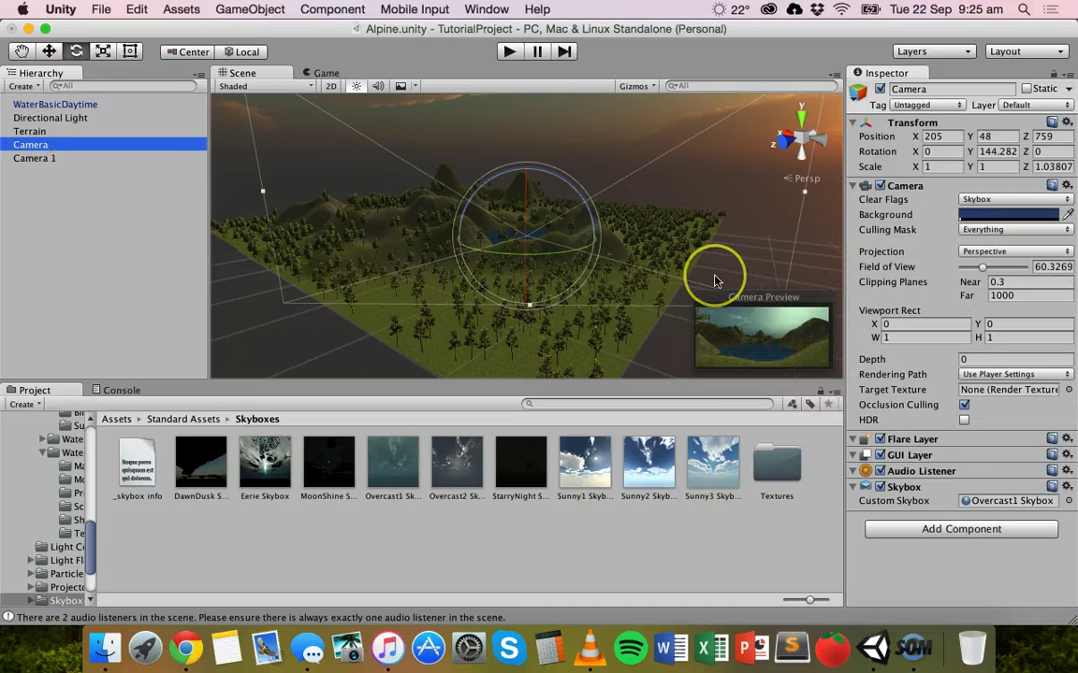
left_click(35, 158)
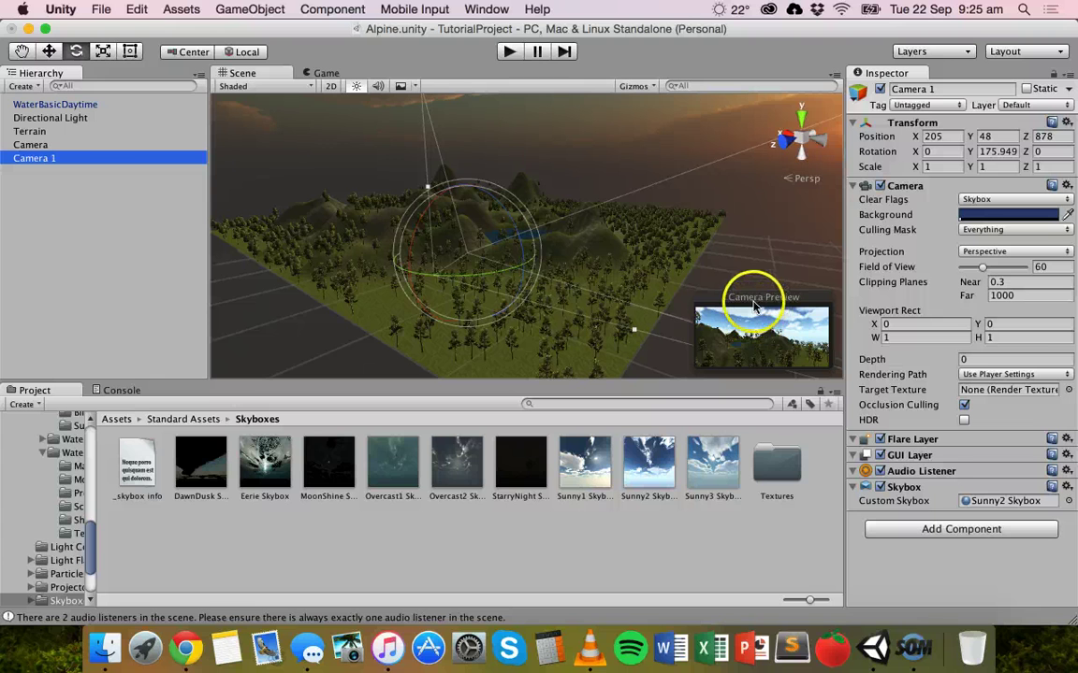
left_click(58, 144)
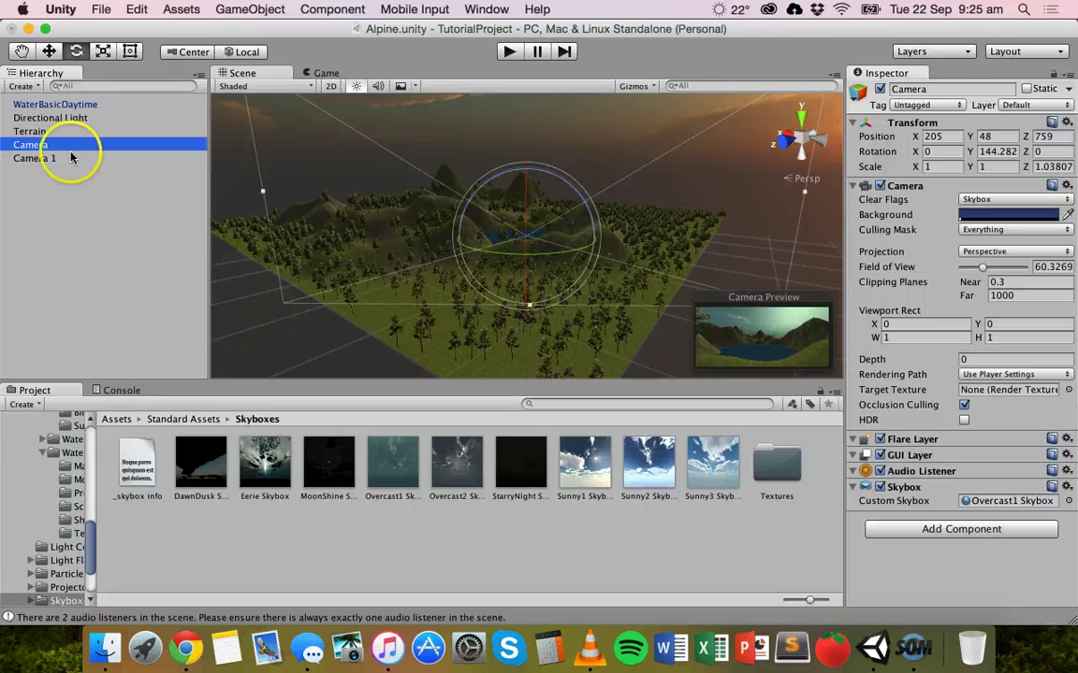
left_click(56, 157)
left_click(41, 148)
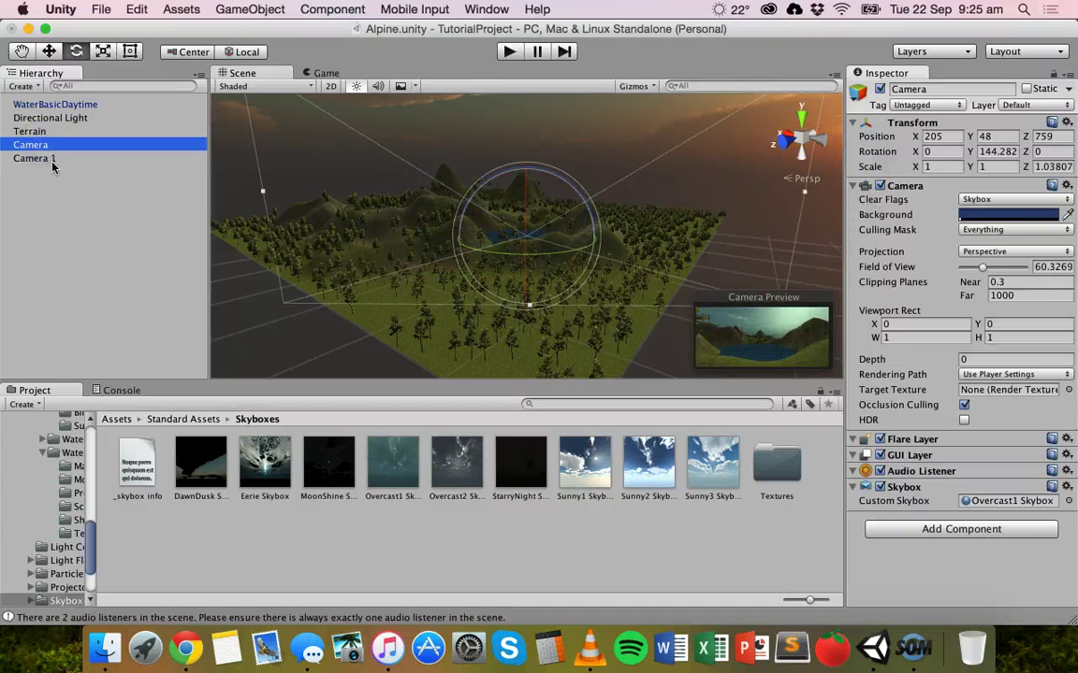
left_click(45, 158)
left_click(40, 133)
left_click(42, 145)
left_click(46, 161)
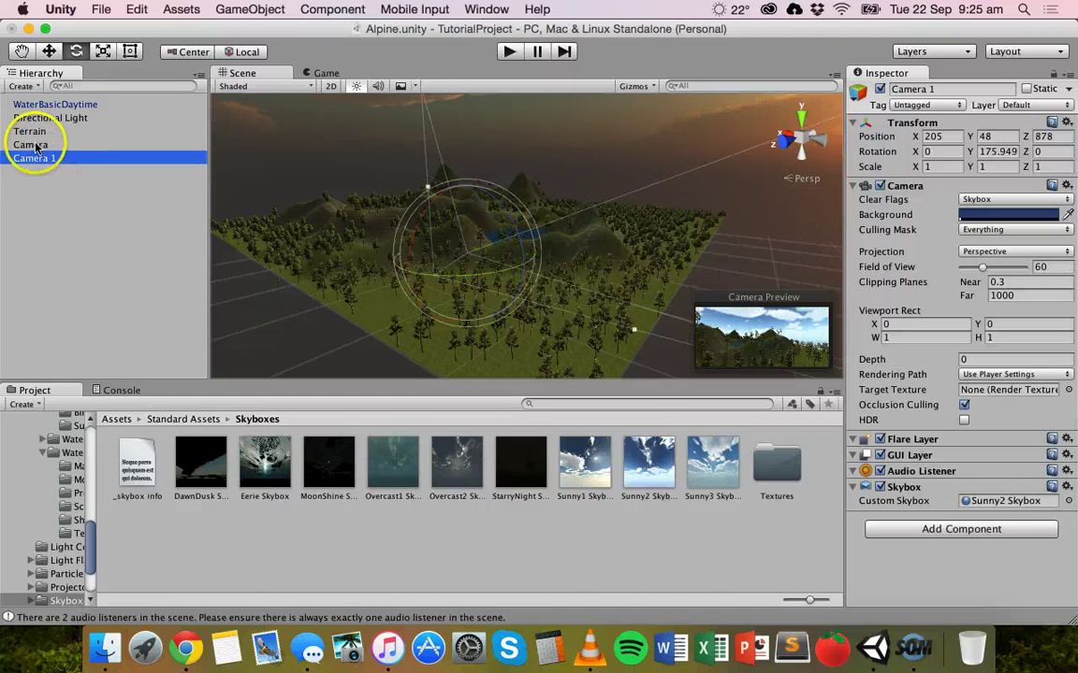
left_click(35, 145)
left_click(53, 159)
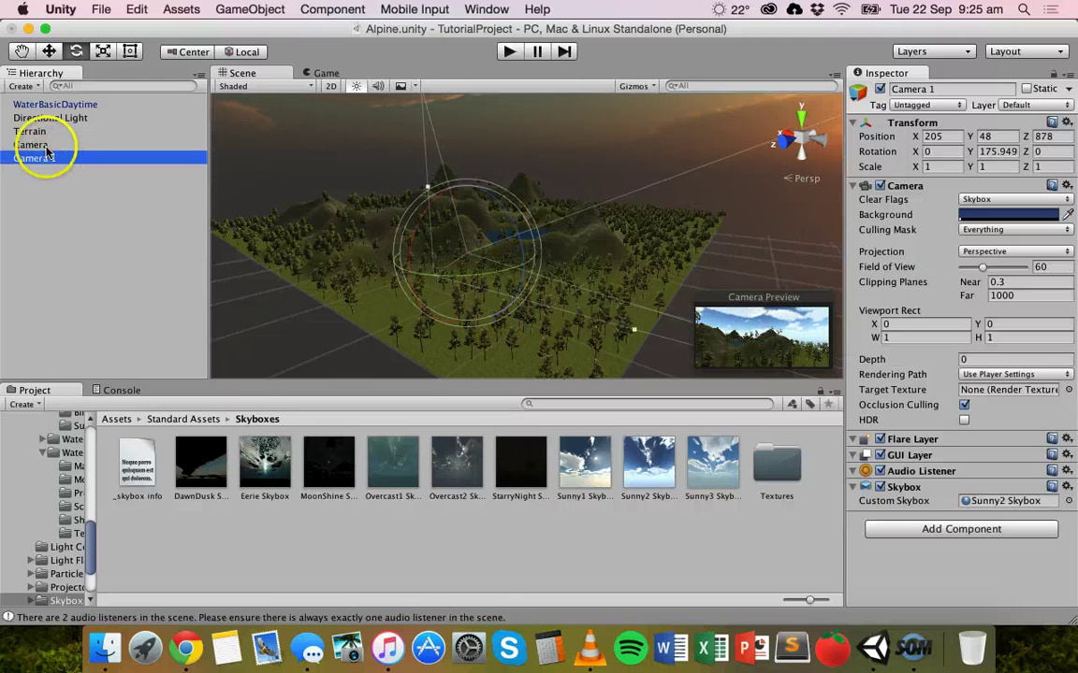
left_click(45, 147)
left_click(49, 161)
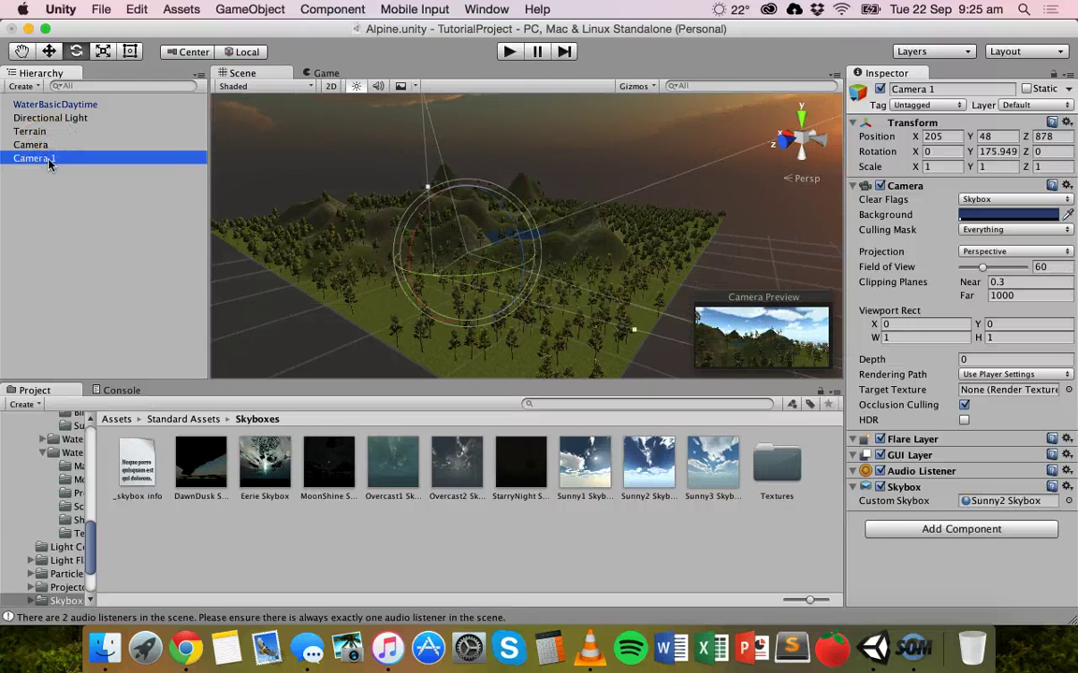